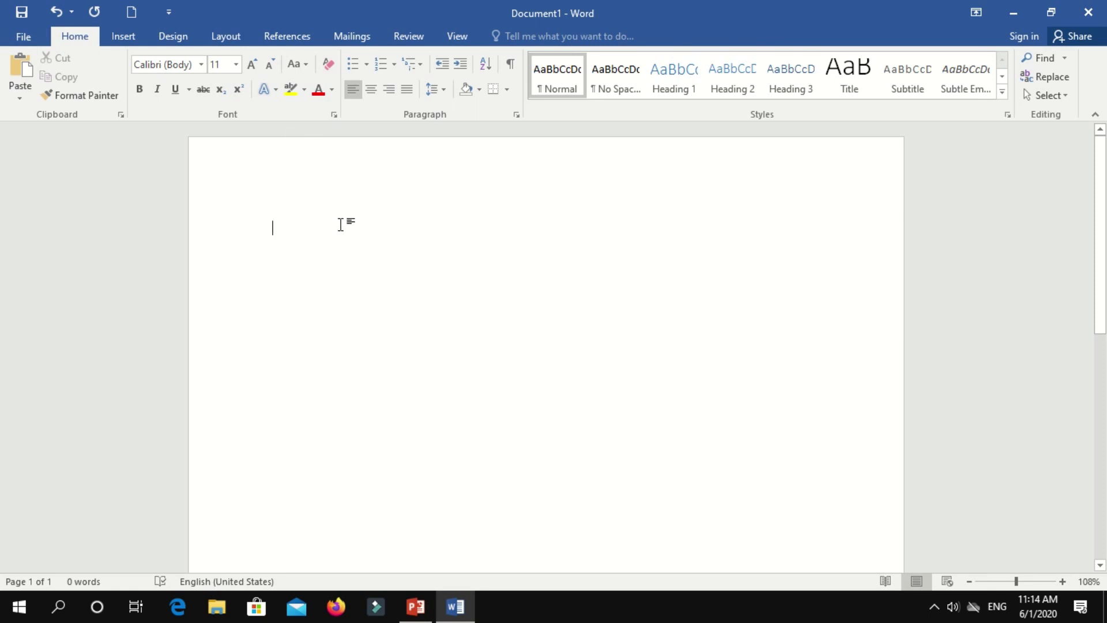
# Step: Enter the line "Hello how are you" on the blank page and delete it again
pyautogui.write('hello How are you')
pyautogui.moveTo(390, 235); pyautogui.dragTo(264, 223)
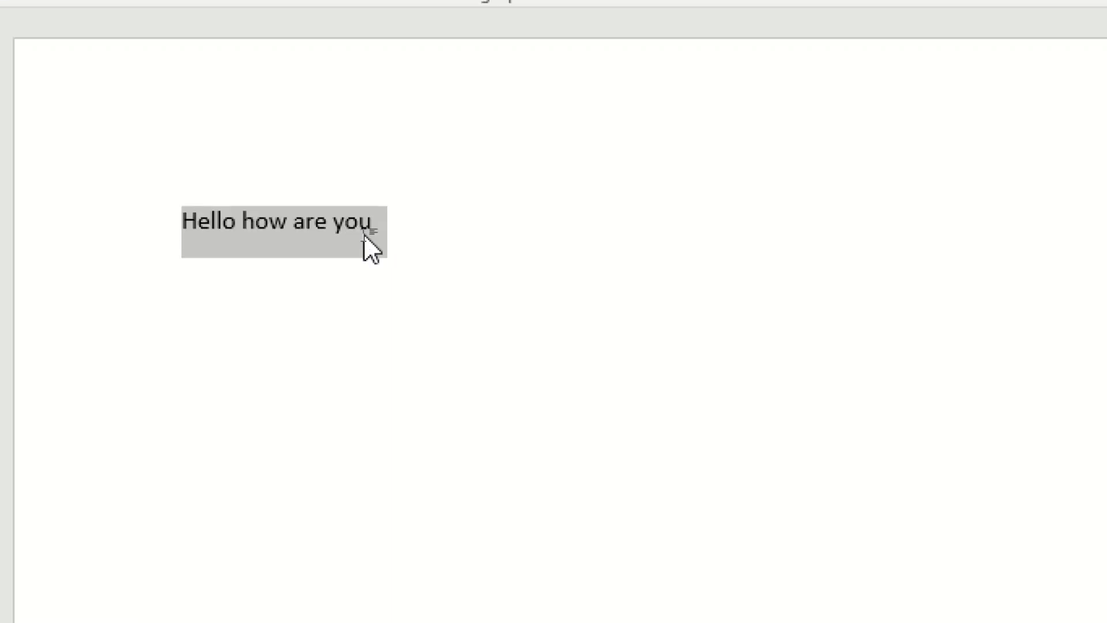
pyautogui.press('Delete')
# Step: Generate sample text of three paragraphs with four sentences each using =rand(3,4)
pyautogui.write('=rn')
pyautogui.press('BackSpace')
pyautogui.write('adn(')
pyautogui.press('BackSpace')
pyautogui.press('BackSpace')
pyautogui.press('BackSpace')
pyautogui.write('nd')
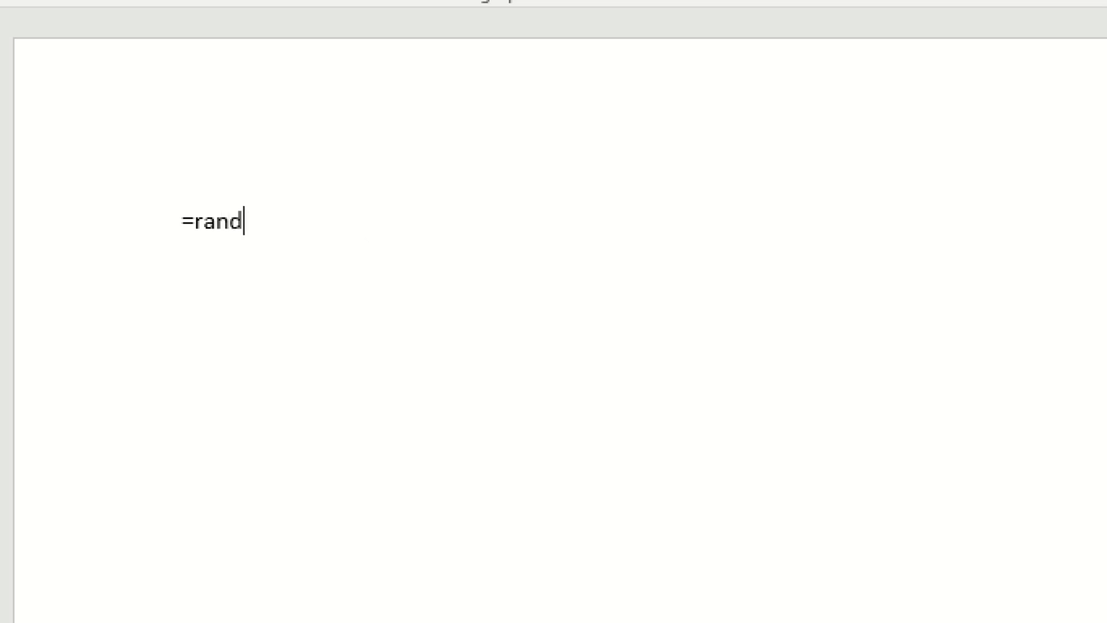
pyautogui.write('(3,4)')
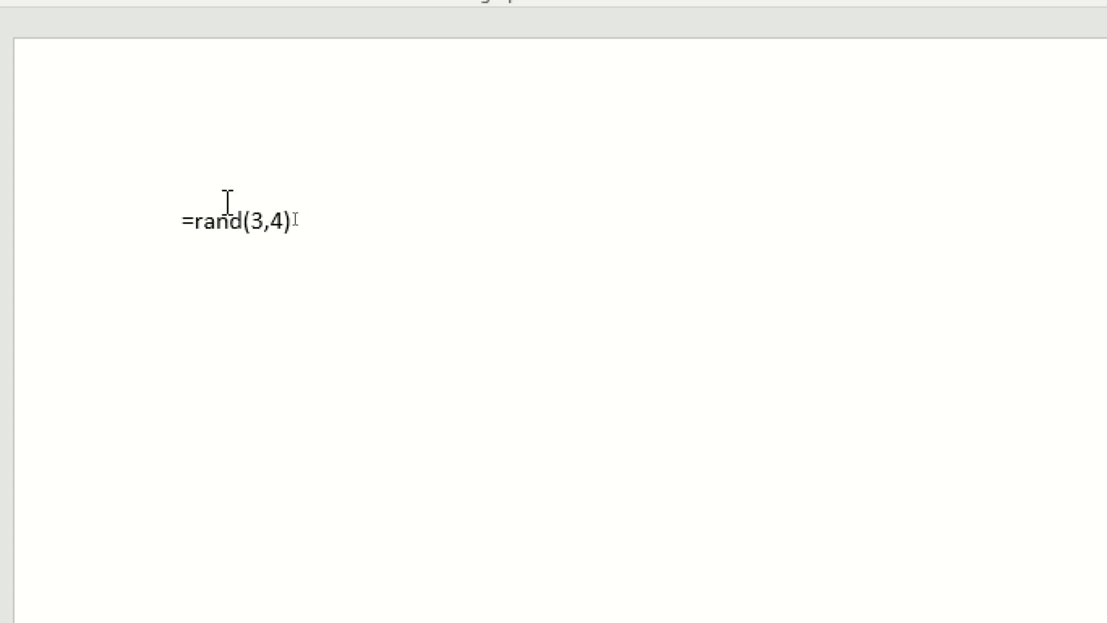
pyautogui.doubleClick(259, 222)
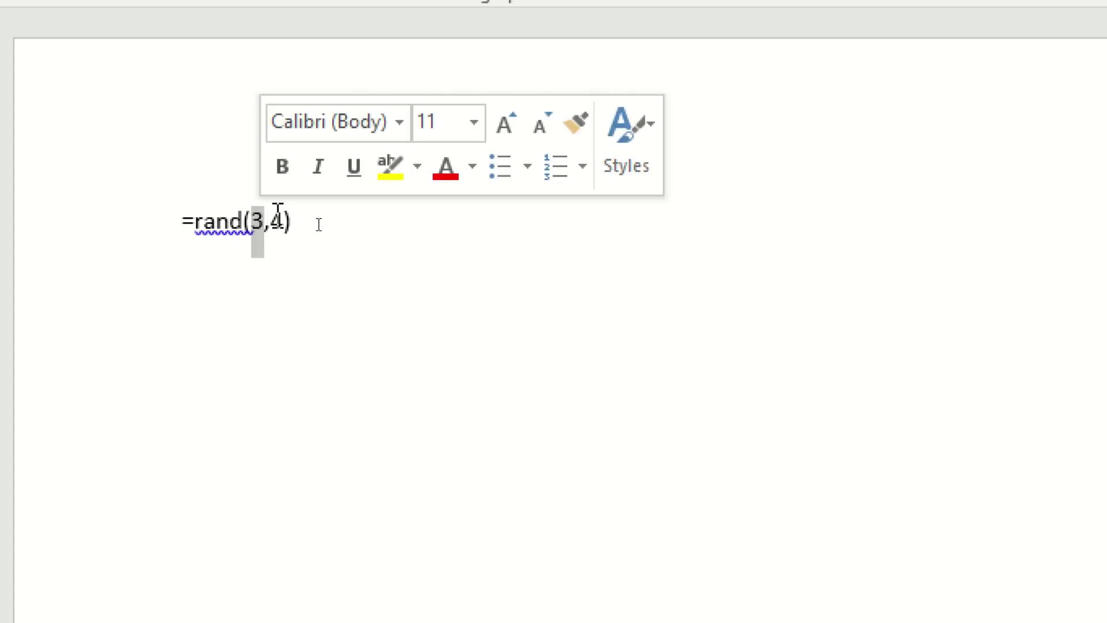
pyautogui.doubleClick(279, 218)
pyautogui.click(306, 219)
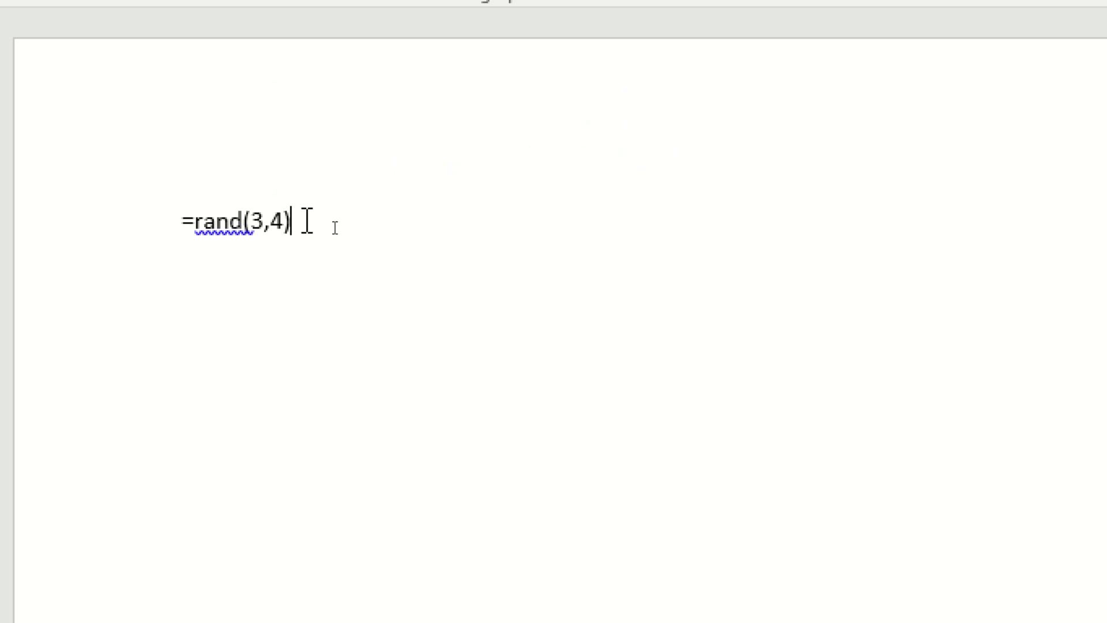
pyautogui.press('Return')
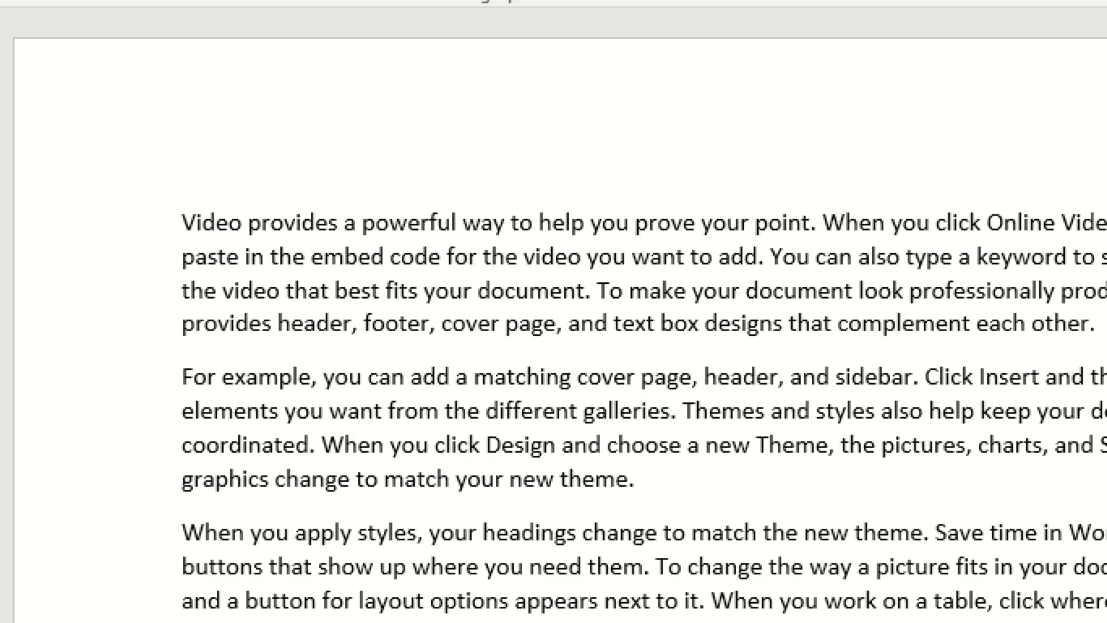
# Step: Examine the generated paragraphs by highlighting each one, the whole text, and the last paragraph again
pyautogui.scroll(-2, 542, 256)
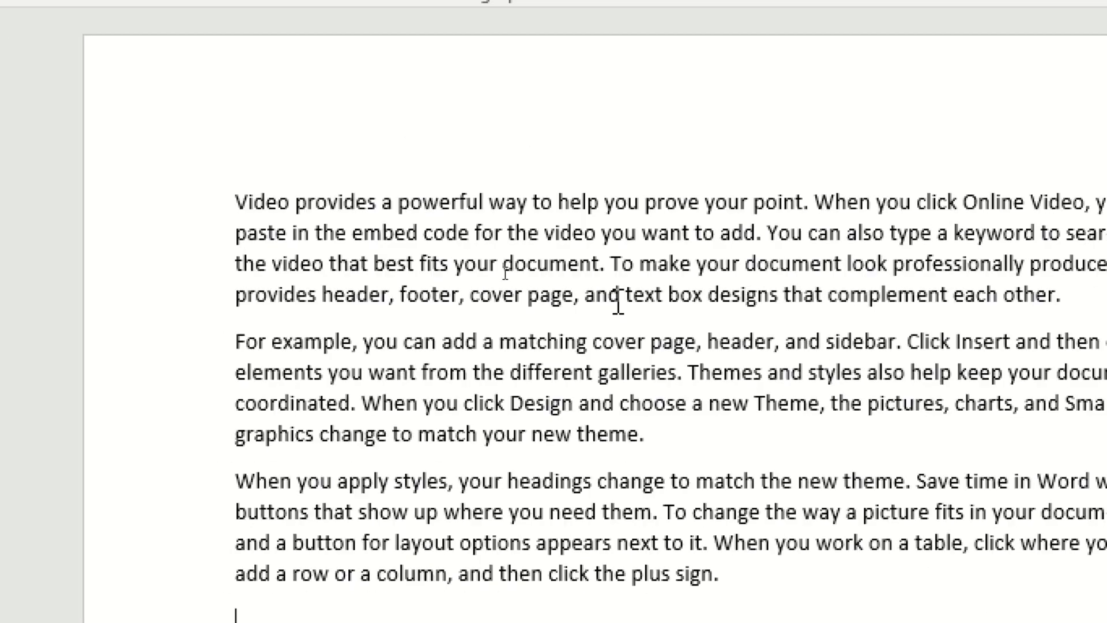
pyautogui.moveTo(276, 184); pyautogui.dragTo(326, 278)
pyautogui.moveTo(288, 315); pyautogui.dragTo(427, 398)
pyautogui.moveTo(335, 450); pyautogui.dragTo(425, 549)
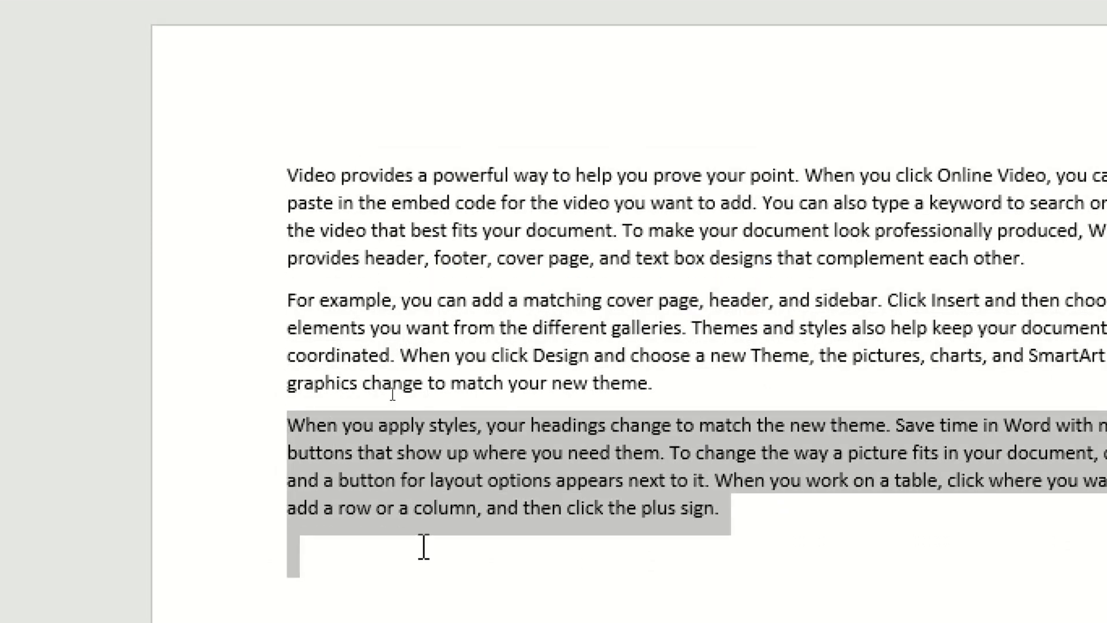
pyautogui.click(402, 319)
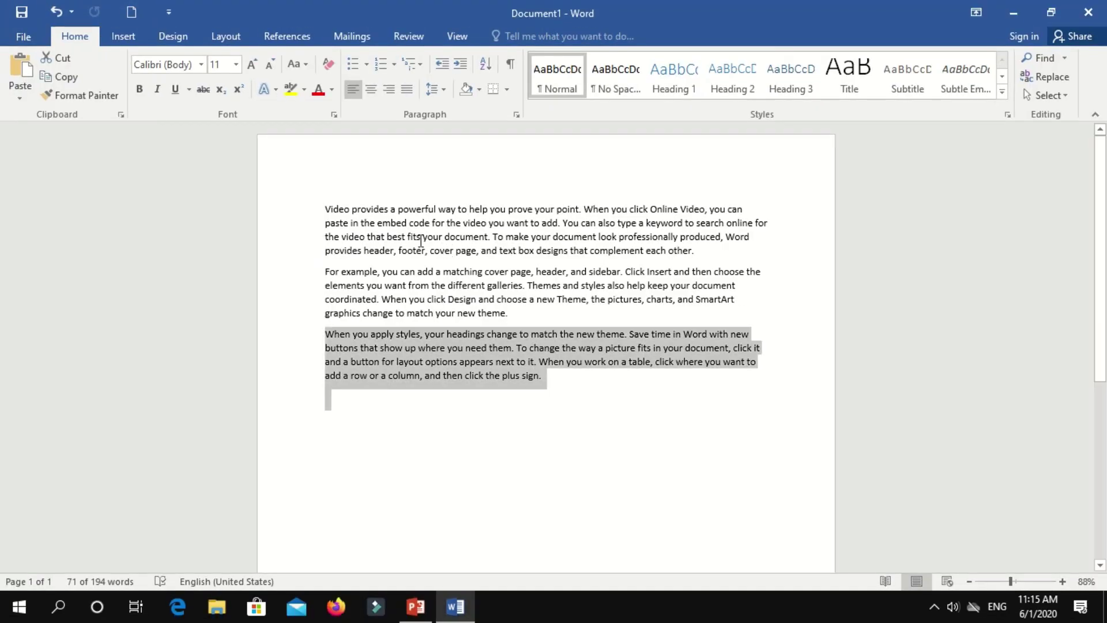
pyautogui.click(420, 241)
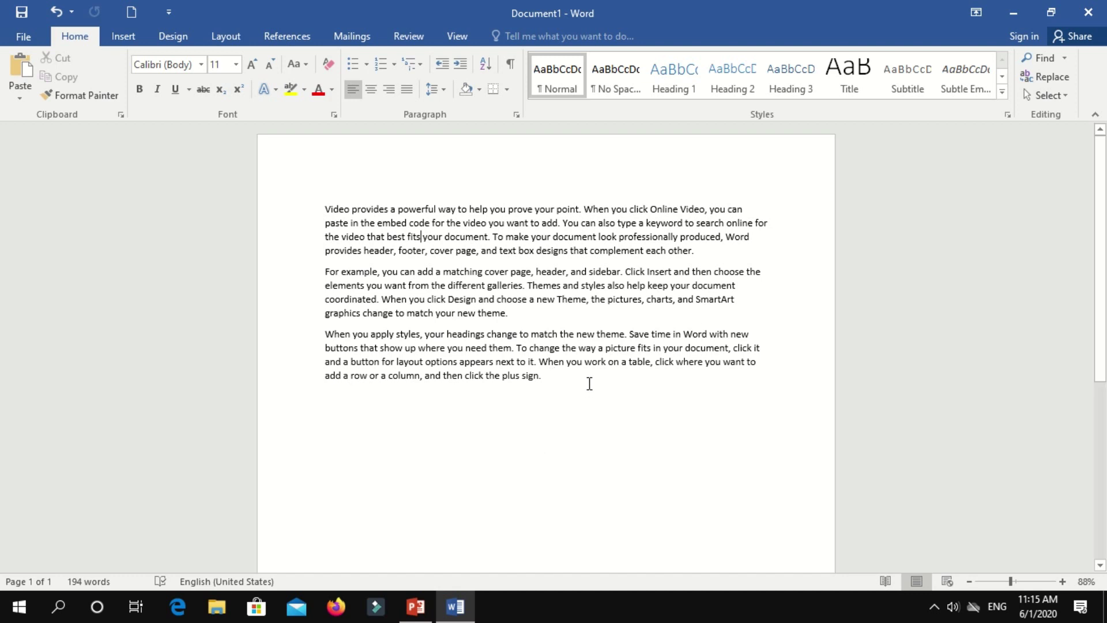
pyautogui.moveTo(588, 383); pyautogui.dragTo(332, 202)
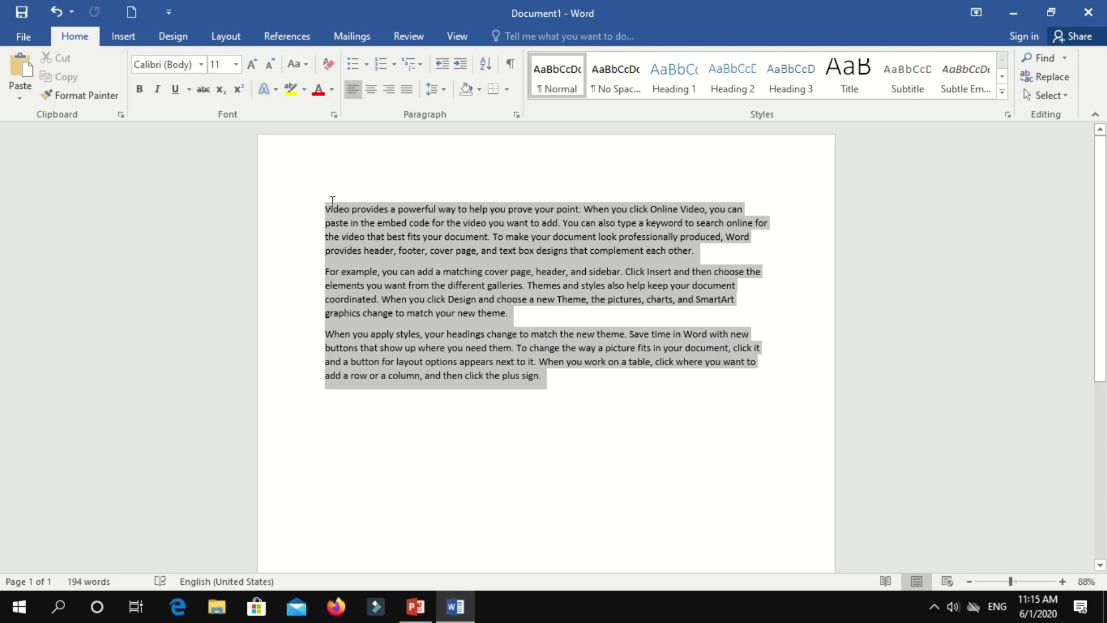
pyautogui.click(407, 294)
pyautogui.moveTo(325, 333); pyautogui.dragTo(562, 390)
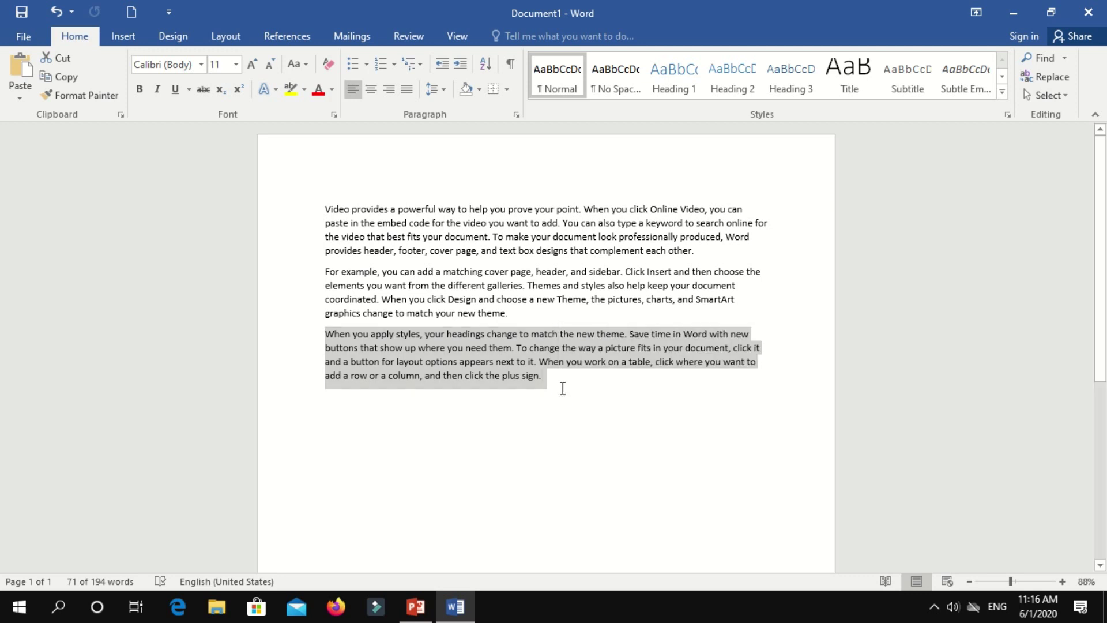
pyautogui.click(561, 385)
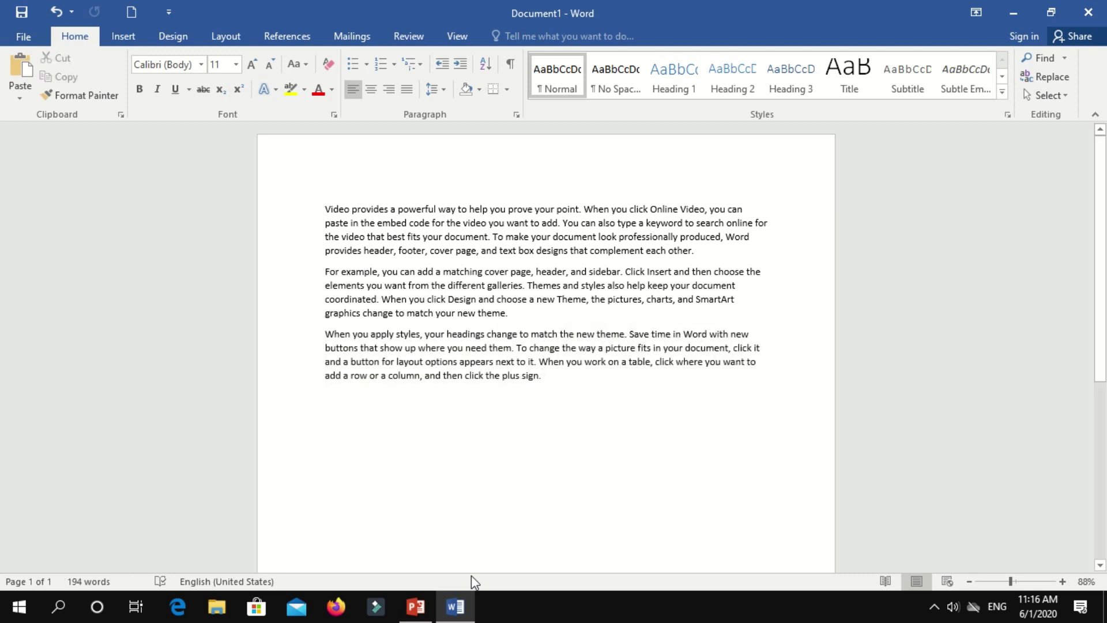
# Step: Insert a blank page after the sample text
pyautogui.keyDown('ctrl'); pyautogui.scroll(-2, 583, 490); pyautogui.keyUp('ctrl')
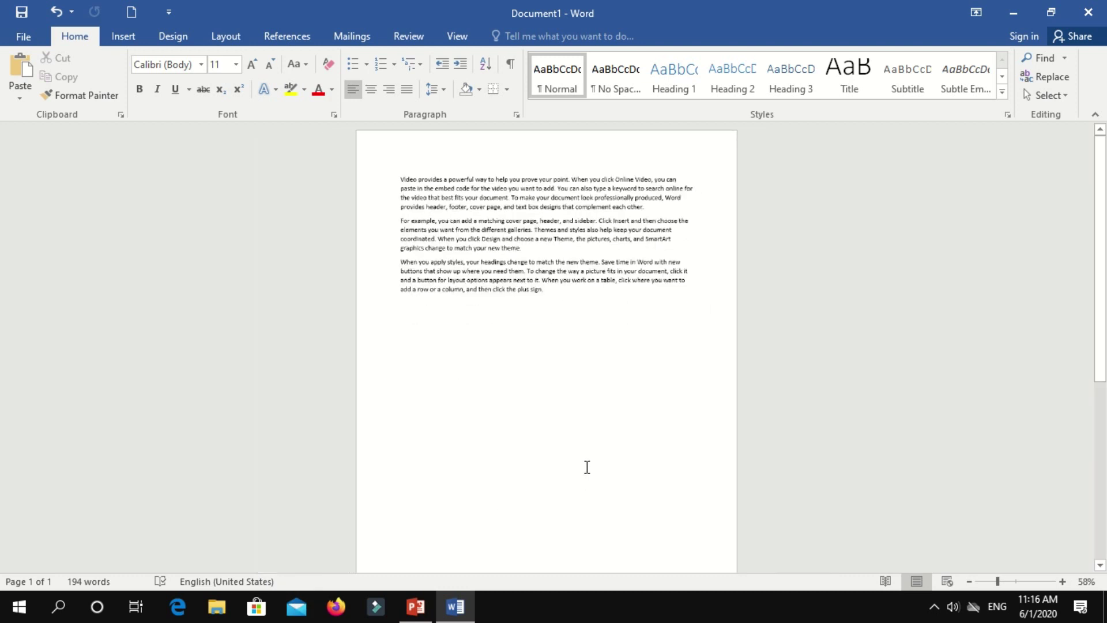
pyautogui.click(118, 36)
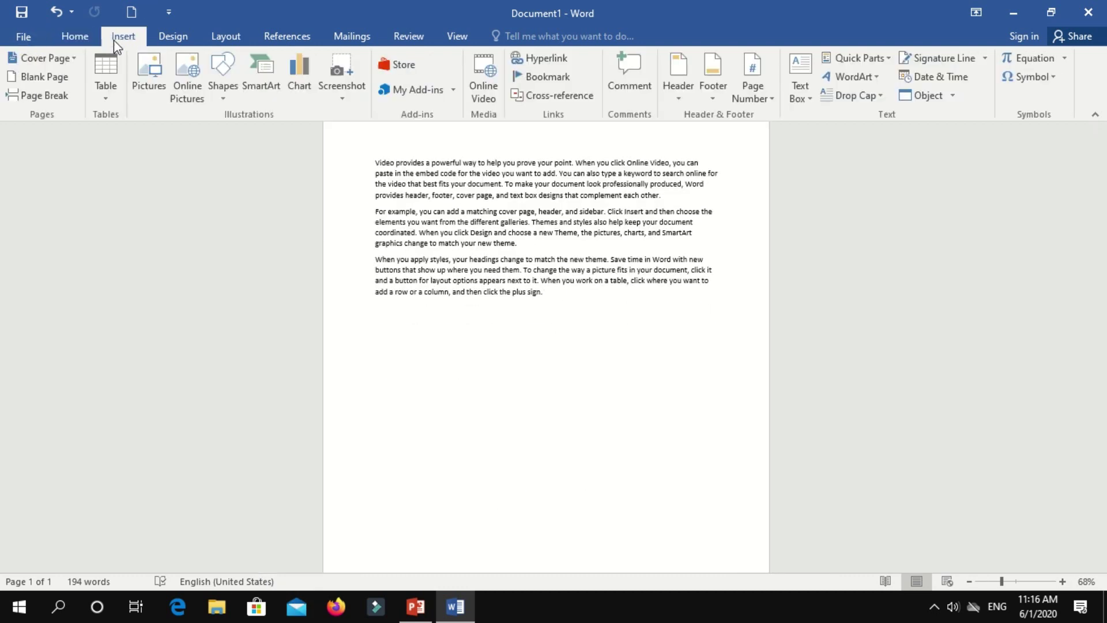
pyautogui.click(46, 73)
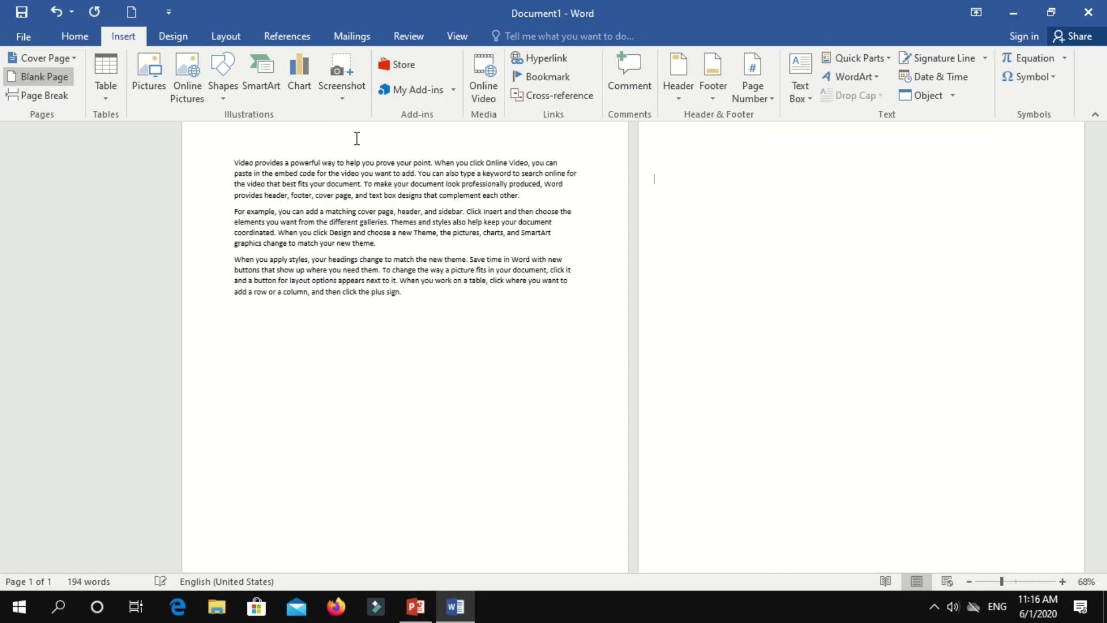
# Step: Move the paragraph beginning "When you apply styles" from the first page to the second page
pyautogui.tripleClick(310, 295)
pyautogui.hotkey('ctrl', 'c')
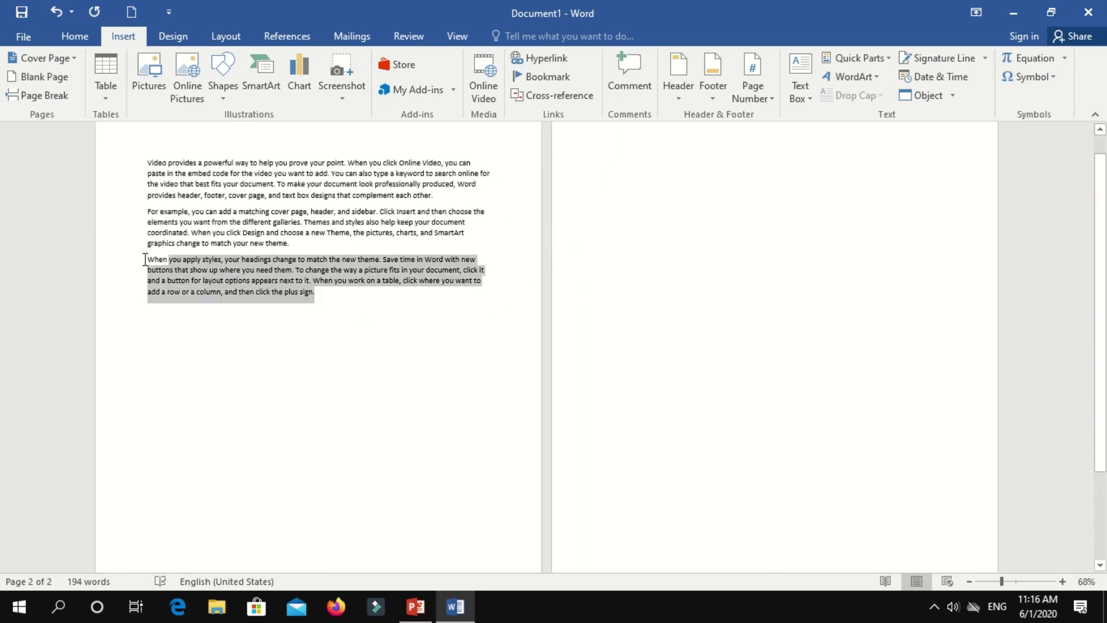
pyautogui.press('Delete')
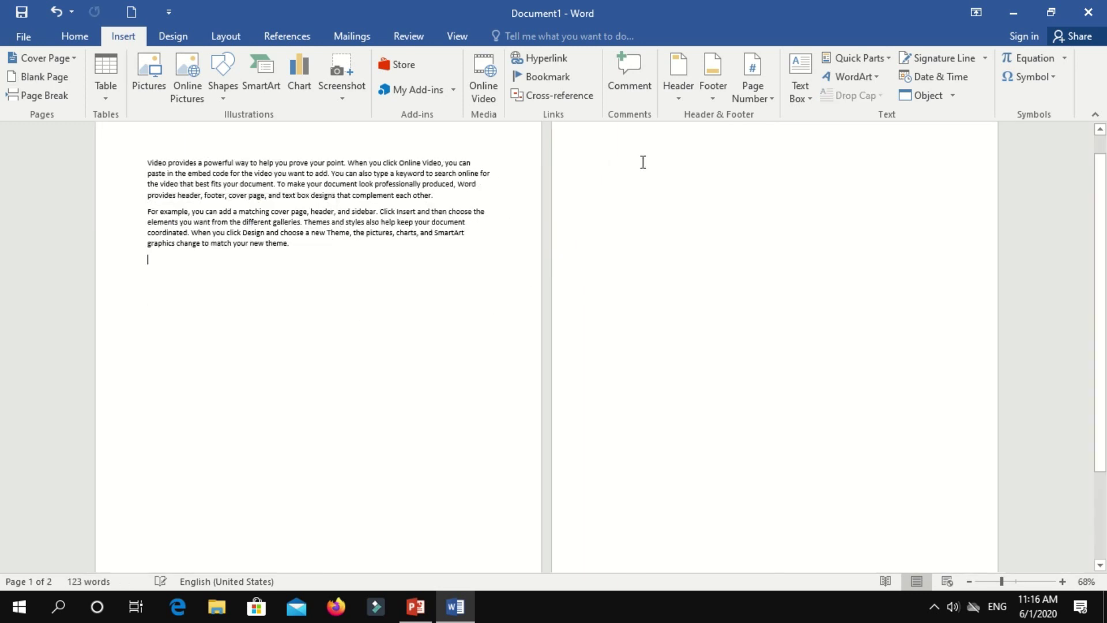
pyautogui.hotkey('ctrl', 'v')
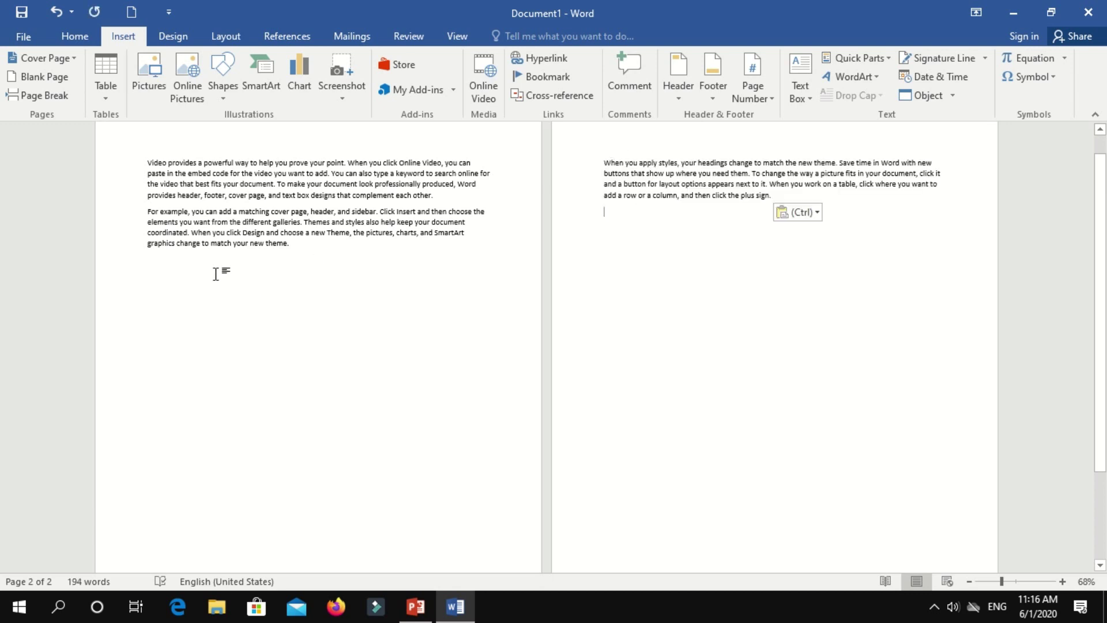
pyautogui.press('ctrl')
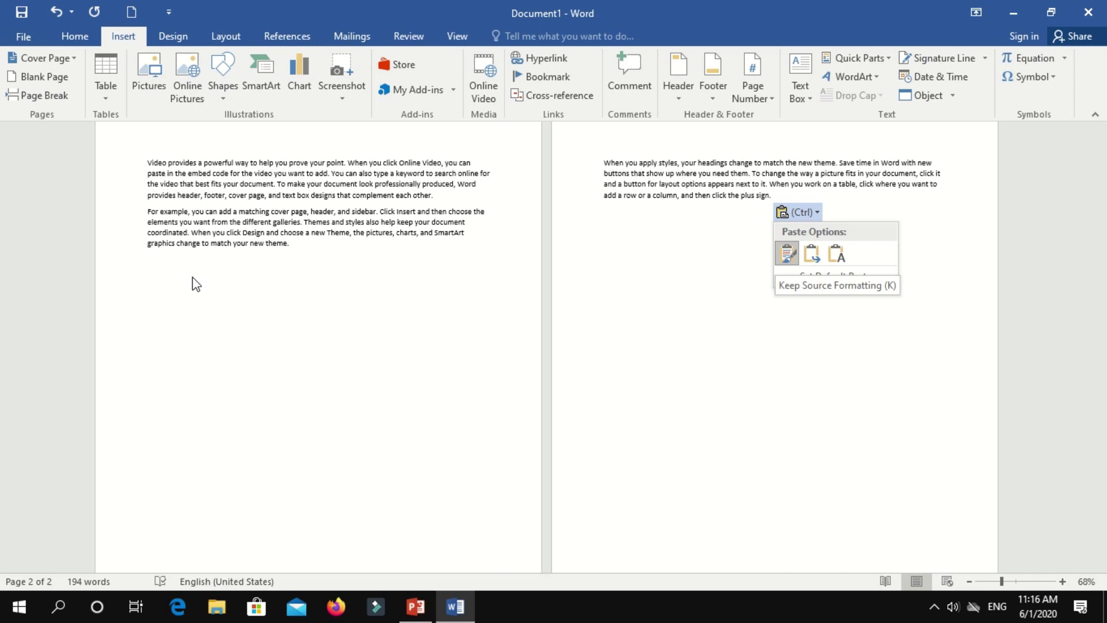
pyautogui.click(150, 269)
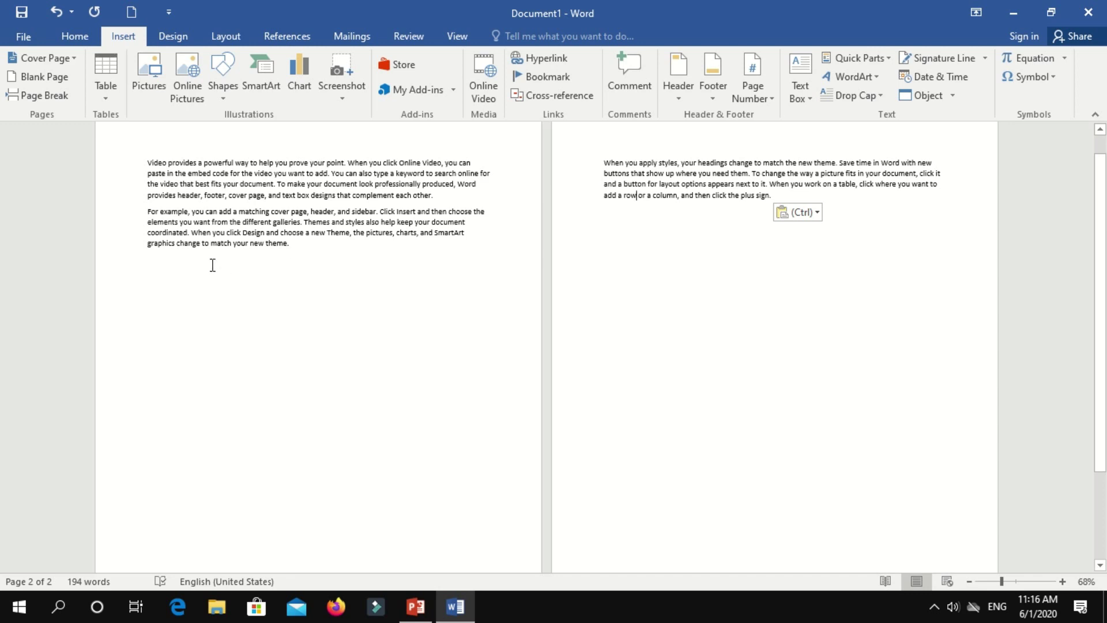
# Step: Copy the paragraph beginning "For example" from page one and paste it below the paragraph on page two
pyautogui.click(289, 247)
pyautogui.moveTo(209, 234); pyautogui.dragTo(149, 217)
pyautogui.hotkey('ctrl', 'c')
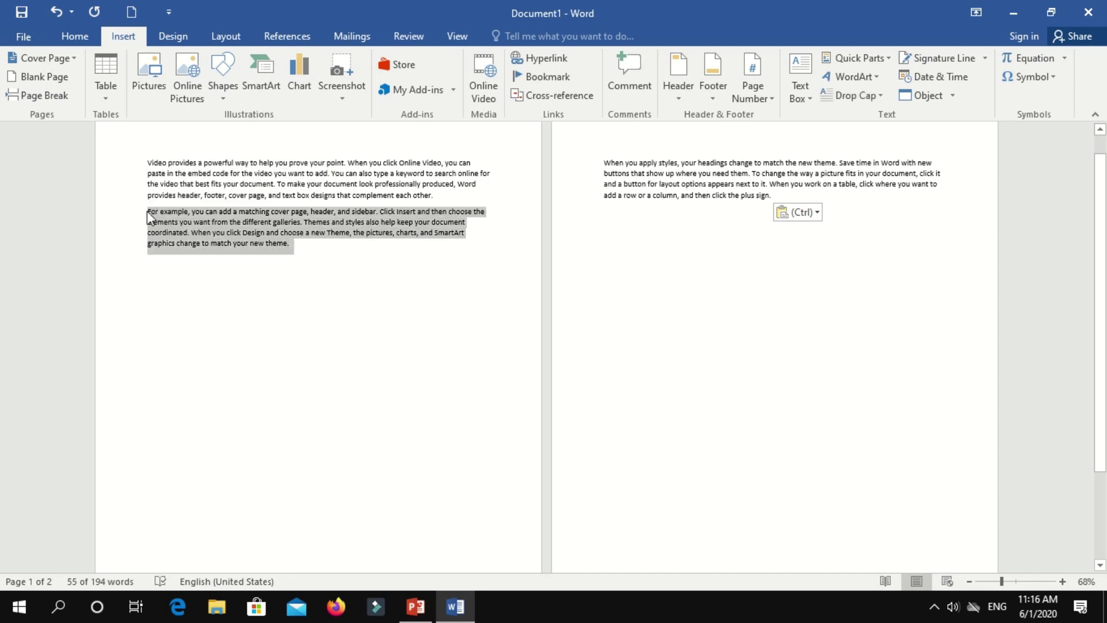
pyautogui.click(801, 196)
pyautogui.press('Return')
pyautogui.hotkey('ctrl', 'v')
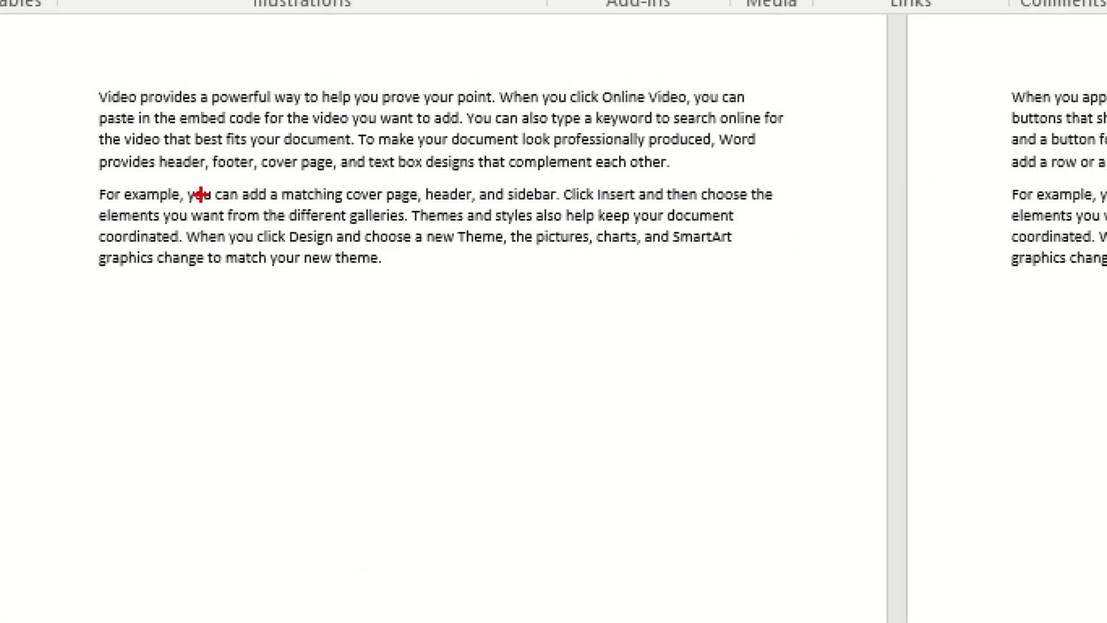
pyautogui.moveTo(72, 185); pyautogui.dragTo(489, 282)
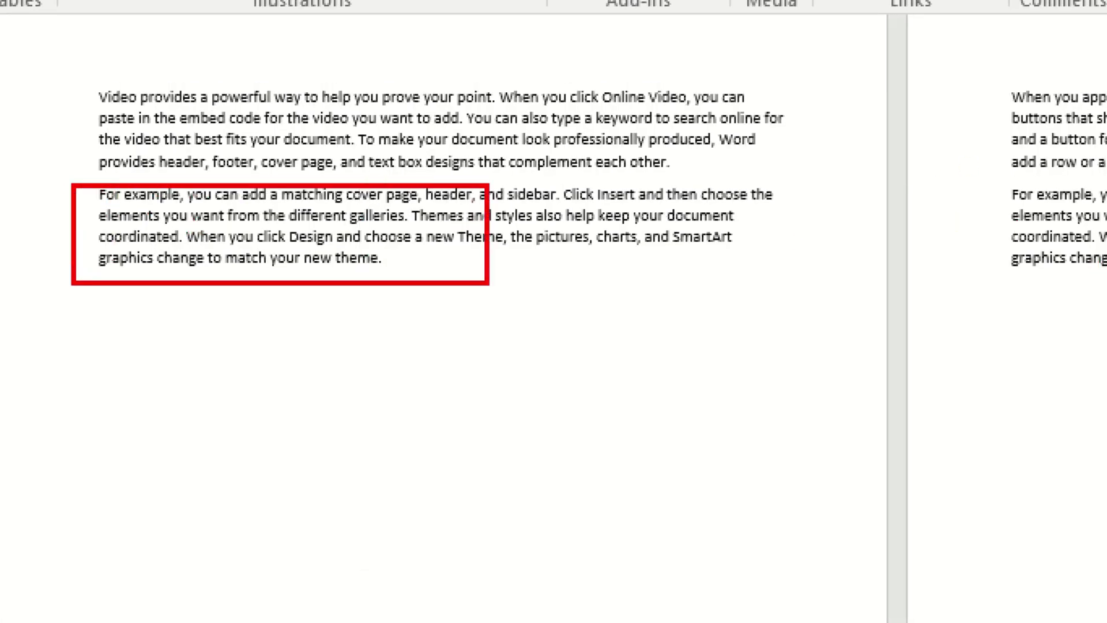
pyautogui.moveTo(1009, 168); pyautogui.dragTo(1104, 282)
pyautogui.press('ctrl')
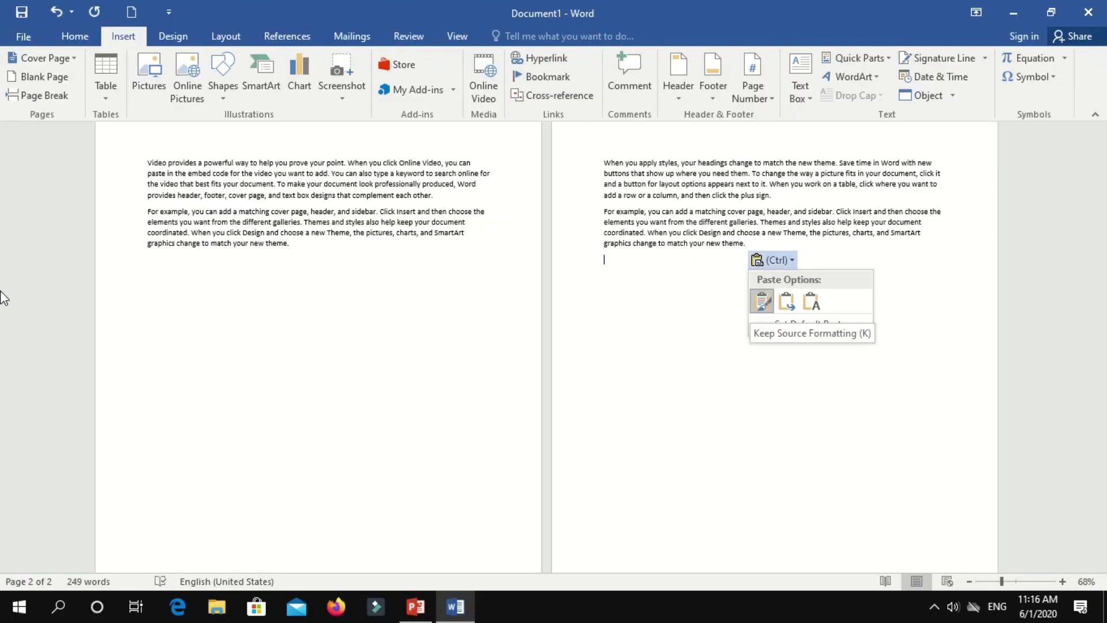
# Step: Look at the available paste options without pasting anything
pyautogui.click(76, 36)
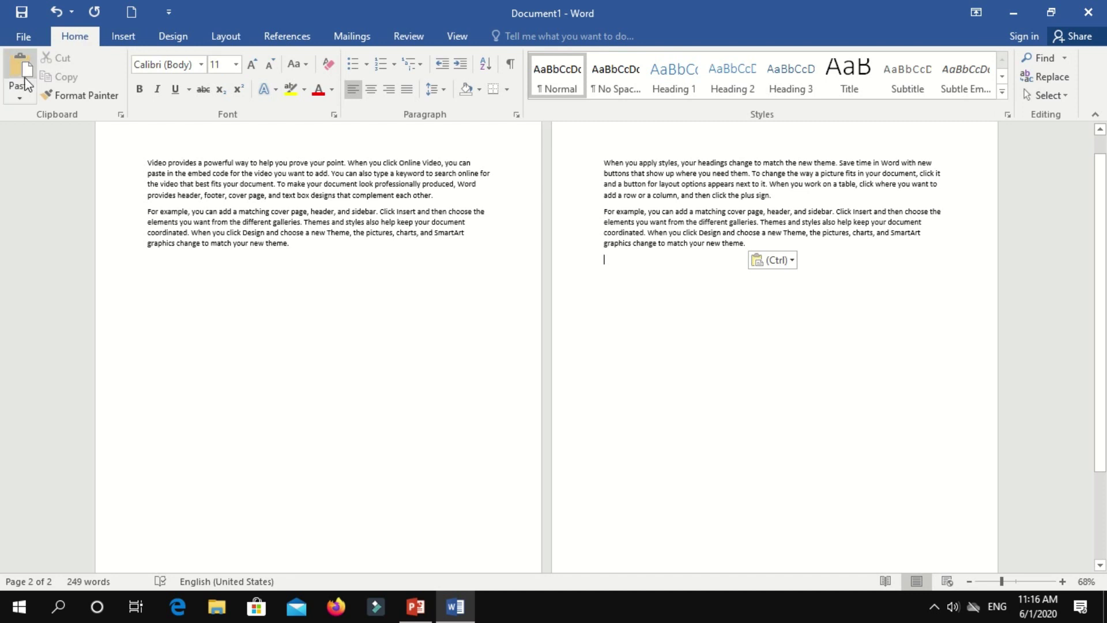
pyautogui.click(19, 96)
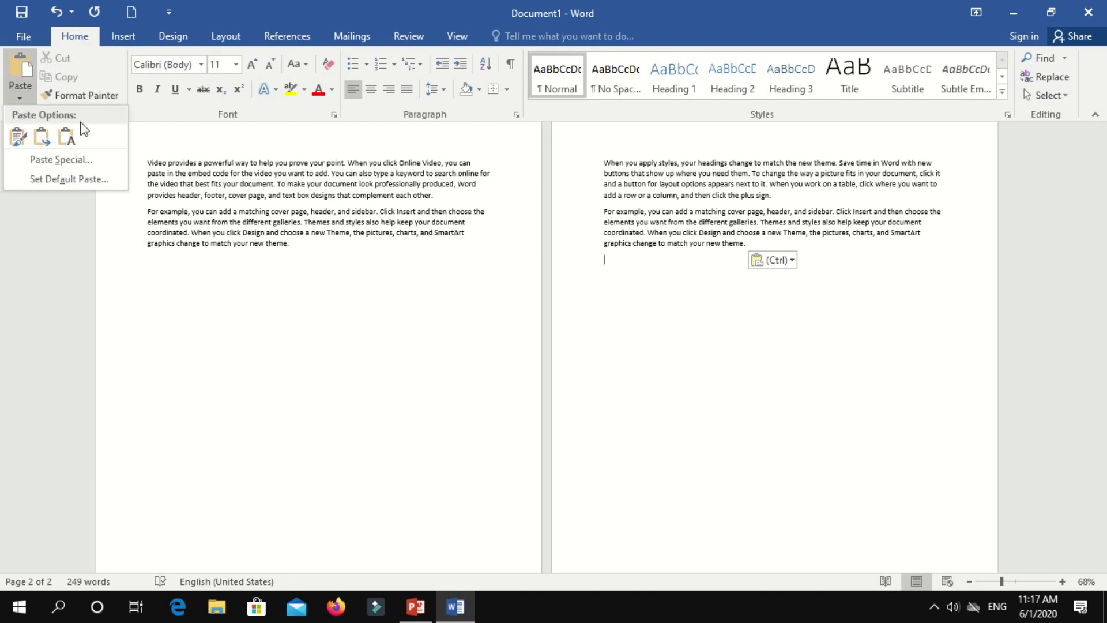
pyautogui.click(405, 236)
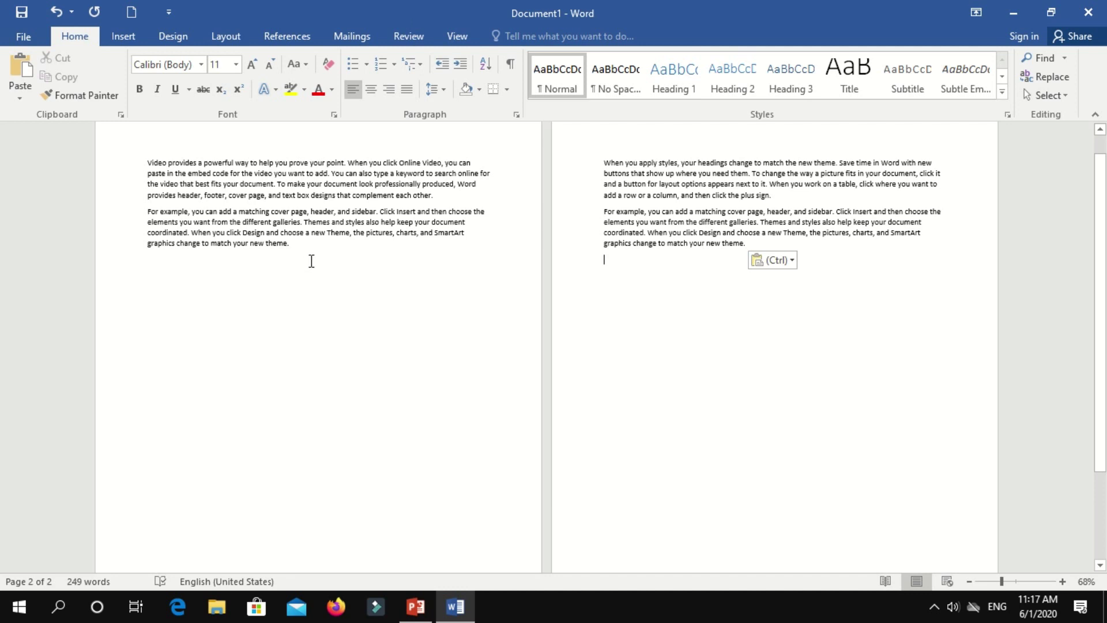
# Step: Duplicate the "For example" paragraph directly below itself on page one, pasting it with Keep Text Only
pyautogui.moveTo(309, 249); pyautogui.dragTo(86, 212)
pyautogui.hotkey('ctrl', 'c')
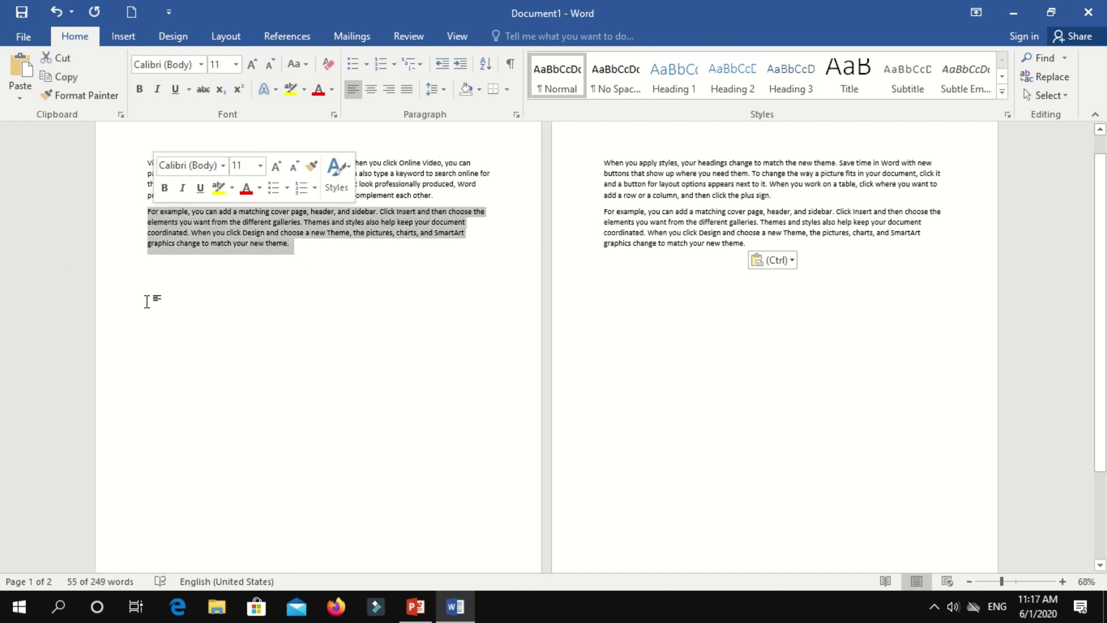
pyautogui.click(148, 299)
pyautogui.click(14, 98)
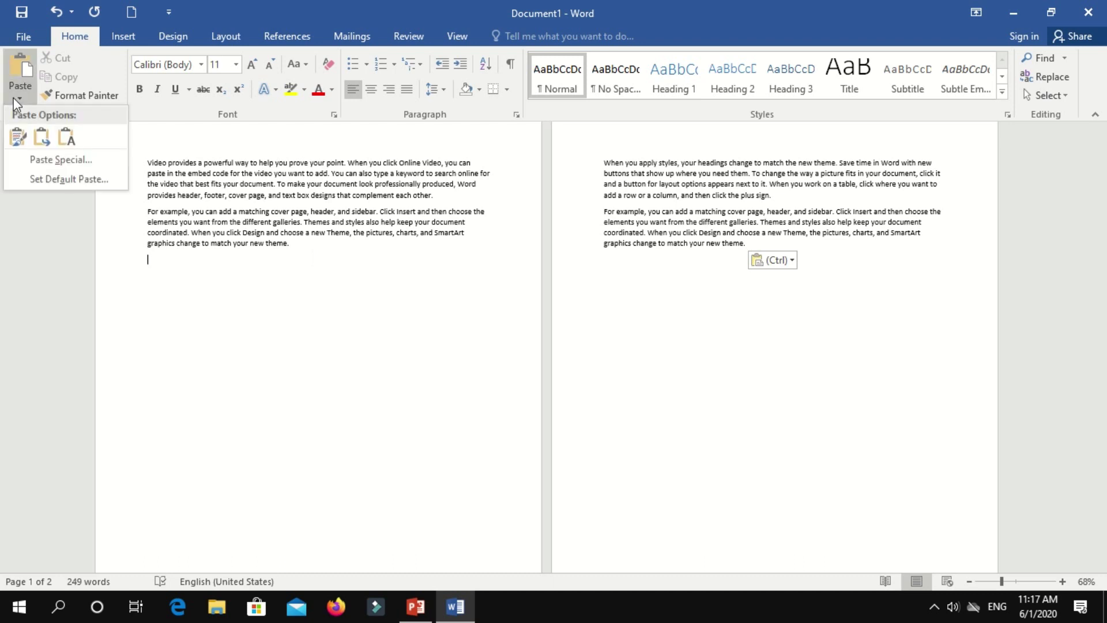
pyautogui.click(65, 141)
pyautogui.moveTo(309, 292); pyautogui.dragTo(151, 264)
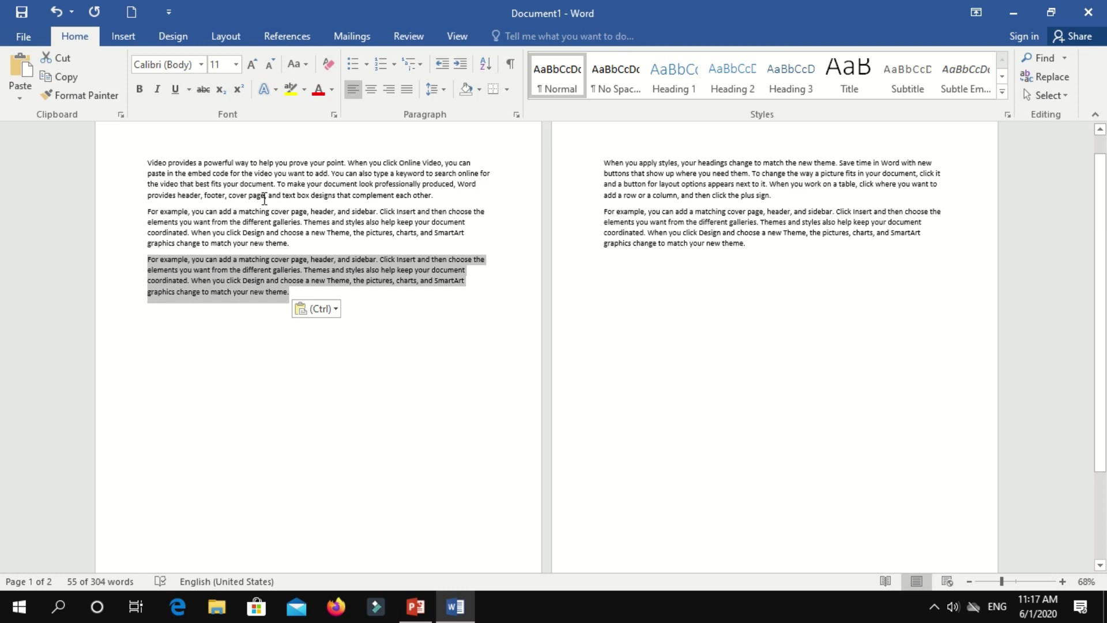
pyautogui.click(213, 210)
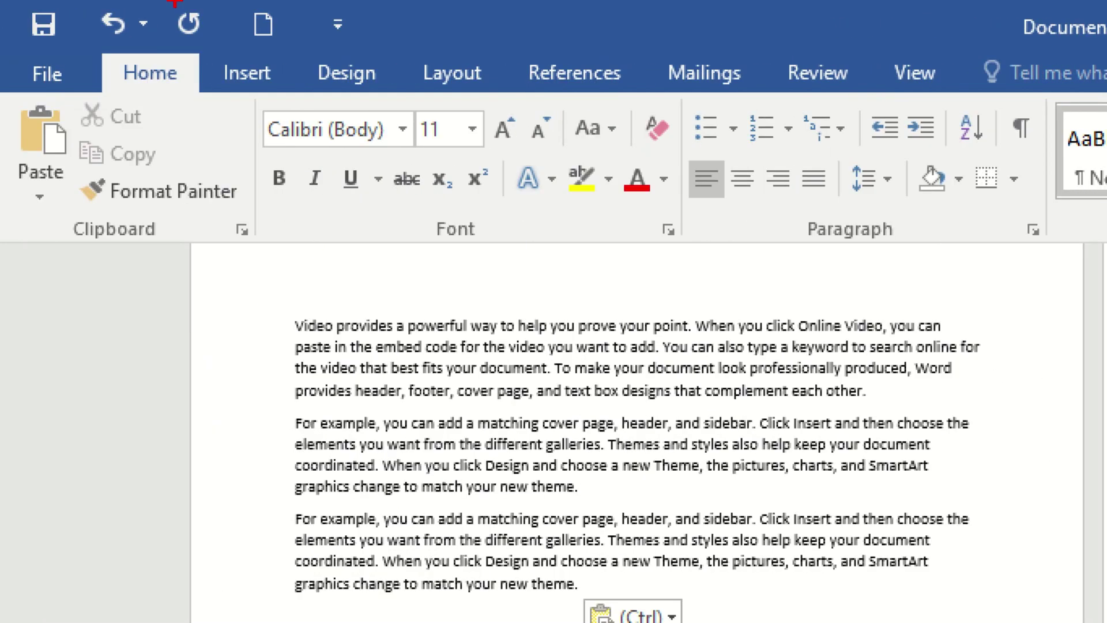
pyautogui.moveTo(257, 97)
pyautogui.mouseDown()
pyautogui.moveTo(257, 185)
pyautogui.moveTo(612, 240)
pyautogui.mouseUp()
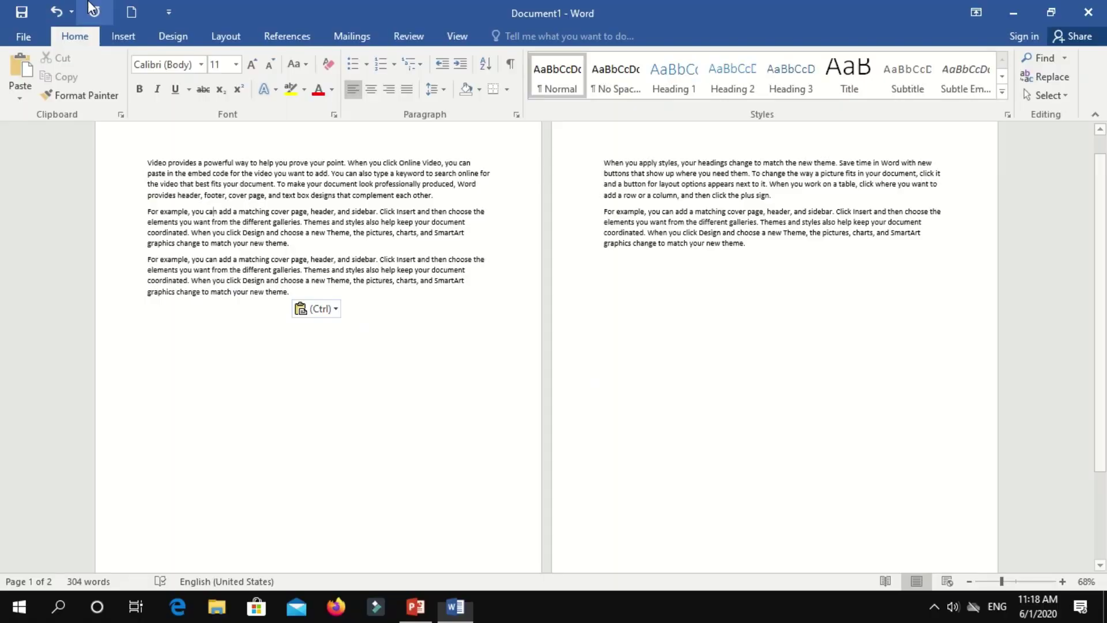
pyautogui.press('ctrl')
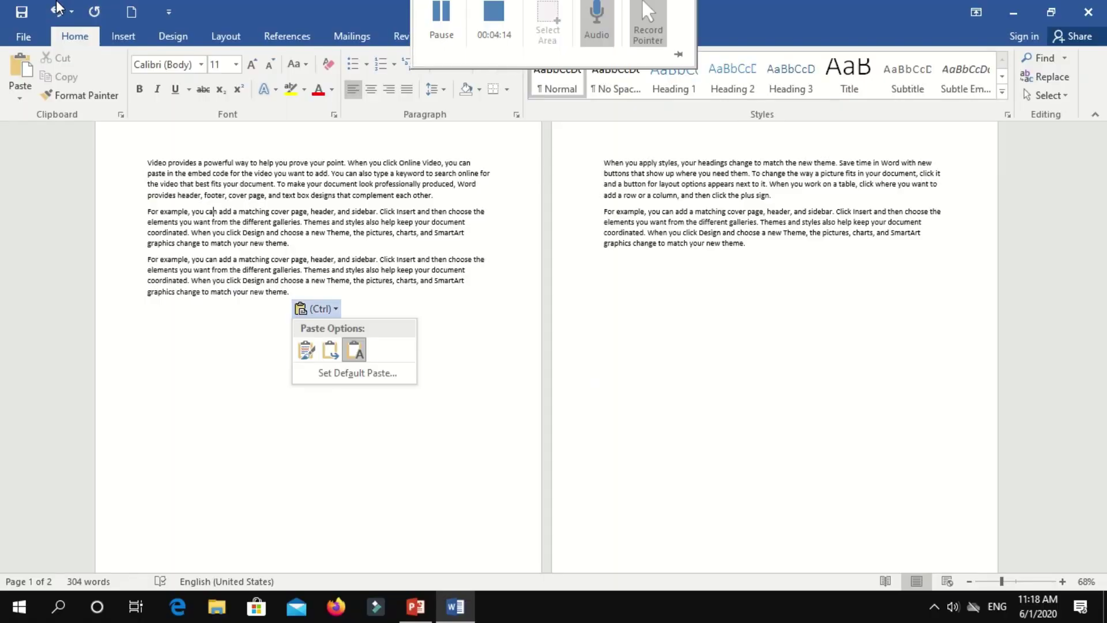
# Step: Set the font size of the first paragraph, beginning "Video provides", to 14
pyautogui.scroll(10, 160, 284)
pyautogui.moveTo(161, 284); pyautogui.dragTo(873, 368)
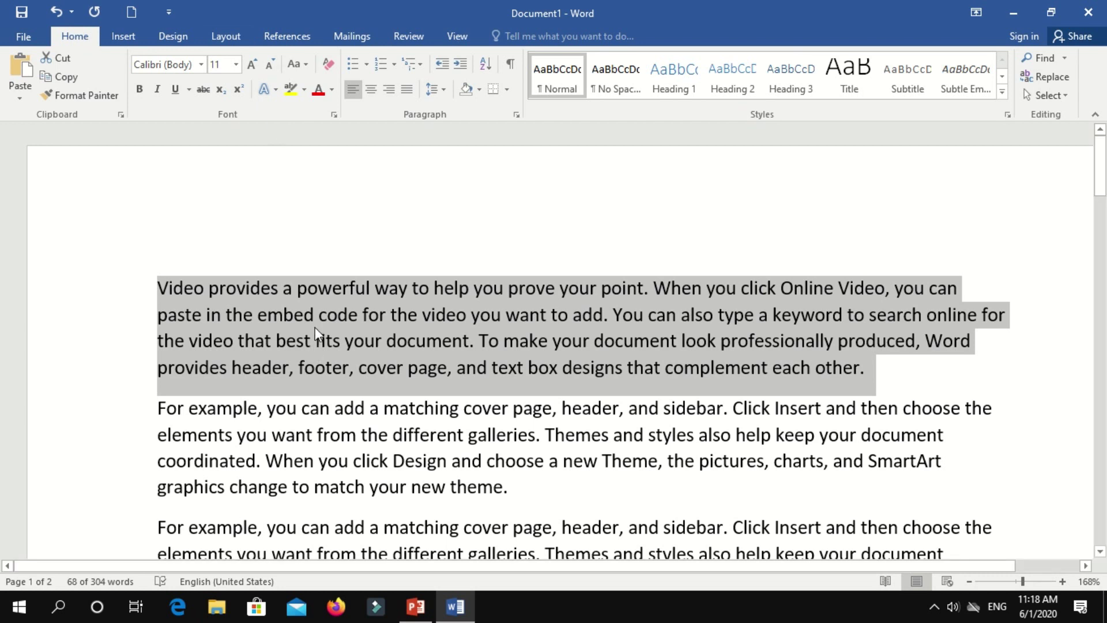
pyautogui.click(235, 64)
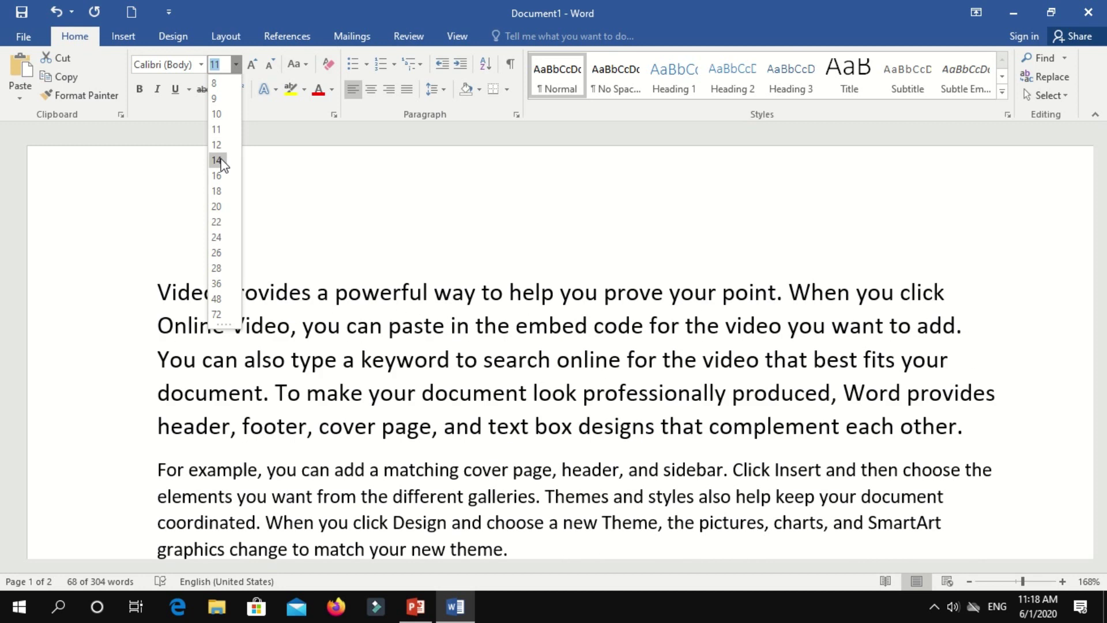
pyautogui.click(217, 160)
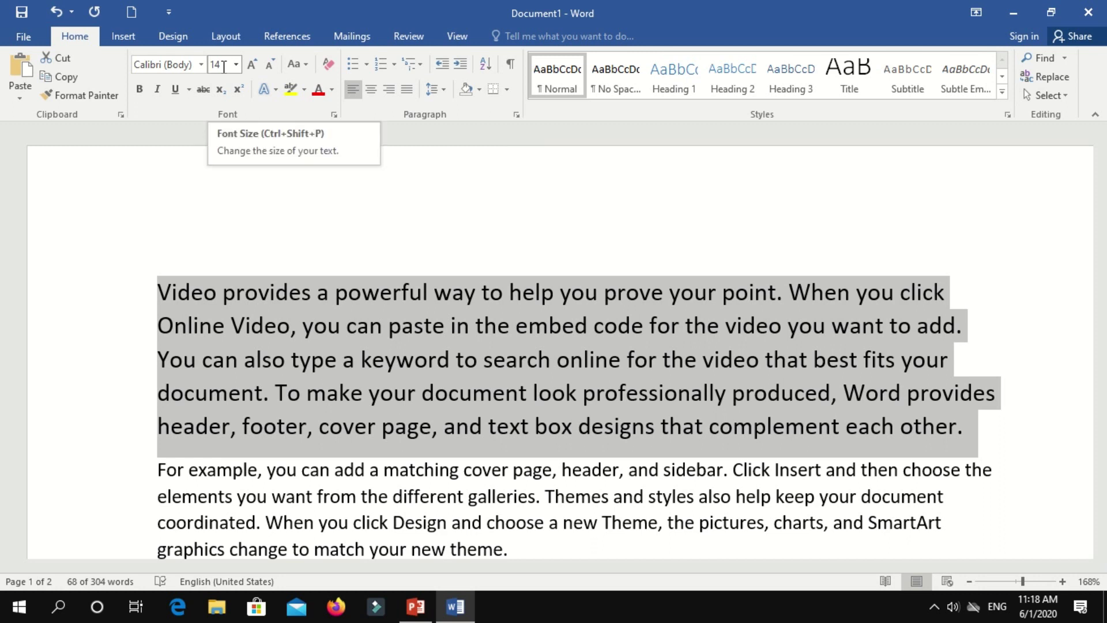
# Step: Increase the first paragraph's font size step by step to 22
pyautogui.click(250, 67)
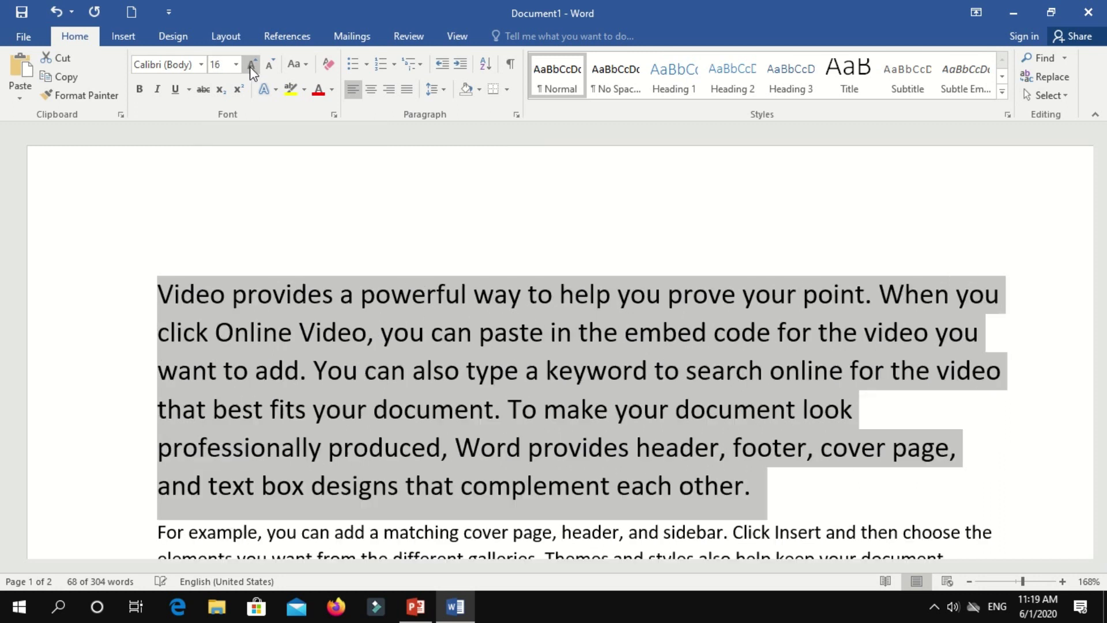
pyautogui.click(250, 66)
pyautogui.click(250, 67)
pyautogui.click(250, 67)
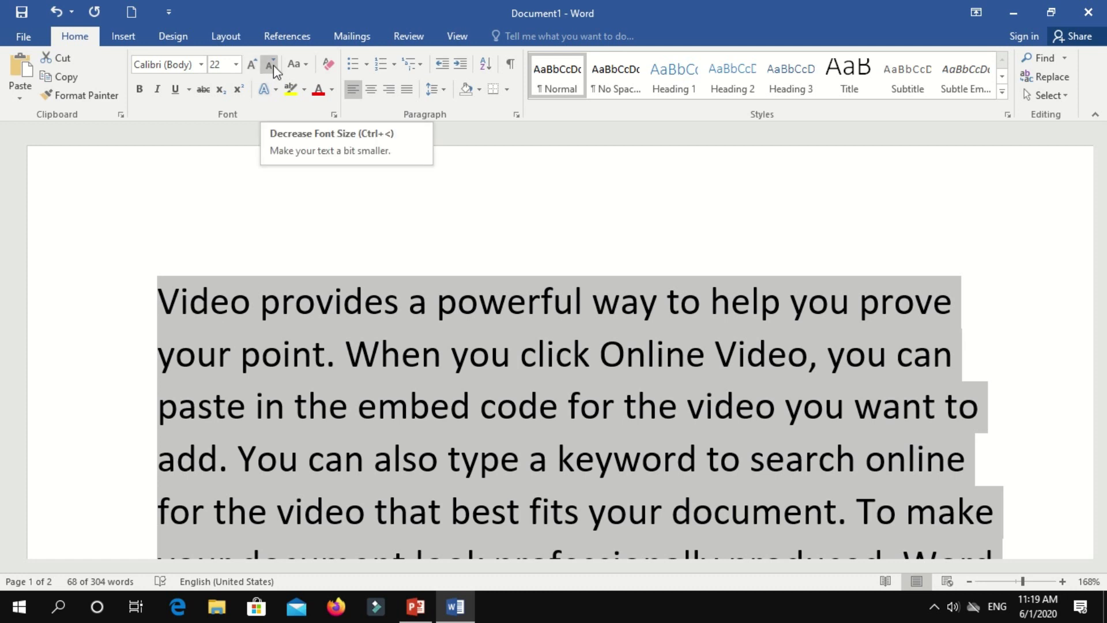
# Step: Decrease the first paragraph's font size step by step to 12 and deselect the paragraph
pyautogui.click(274, 69)
pyautogui.click(274, 70)
pyautogui.click(274, 70)
pyautogui.click(274, 70)
pyautogui.click(274, 70)
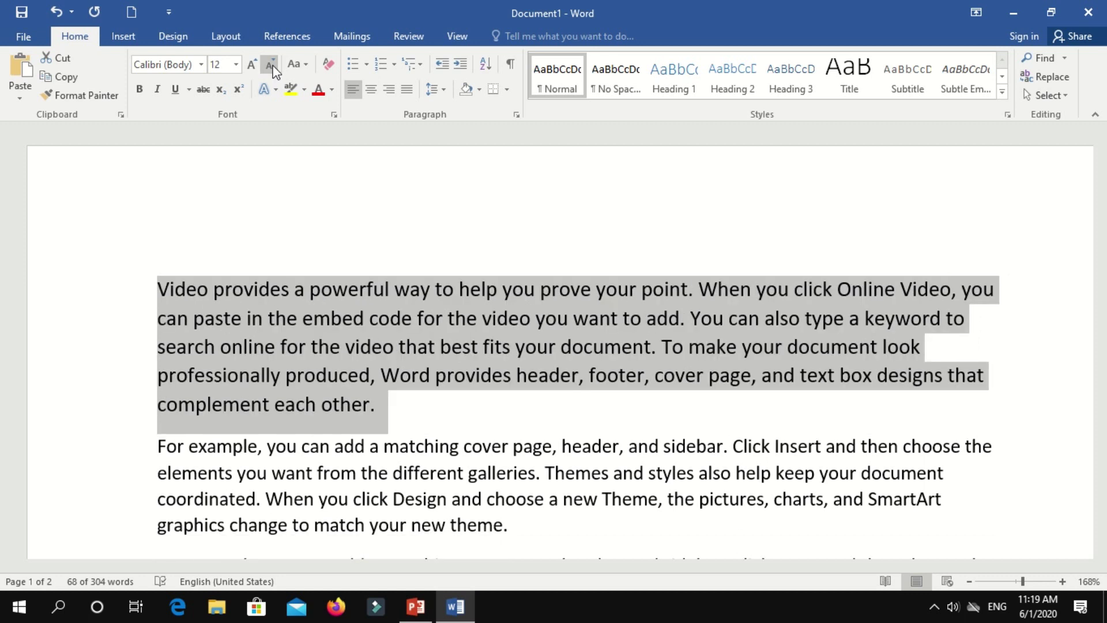
pyautogui.click(224, 334)
# Step: Enlarge the text "Video provides a powerful way to help you prove your point" to size 16
pyautogui.moveTo(159, 289); pyautogui.dragTo(687, 288)
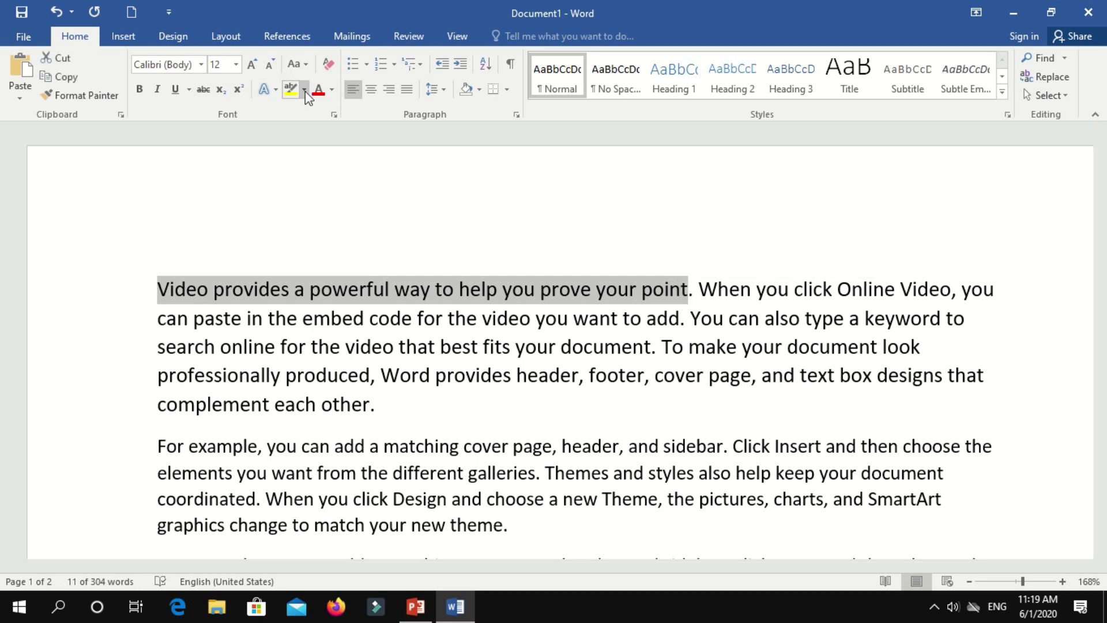
pyautogui.click(256, 70)
pyautogui.click(257, 70)
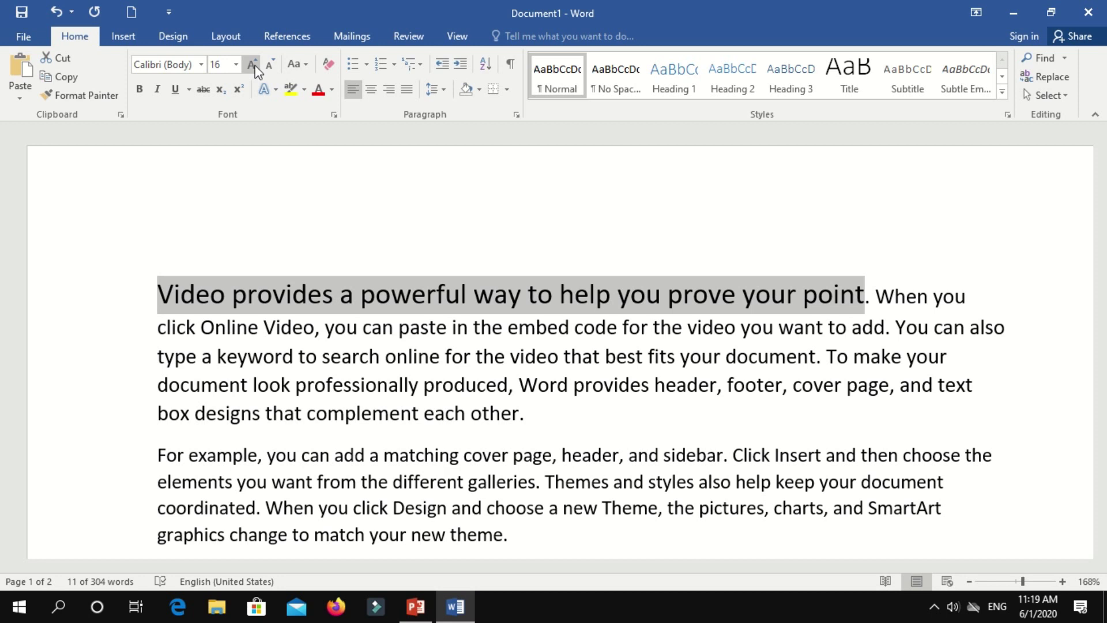
# Step: Apply the Algerian font to the enlarged opening text of the first paragraph
pyautogui.click(200, 64)
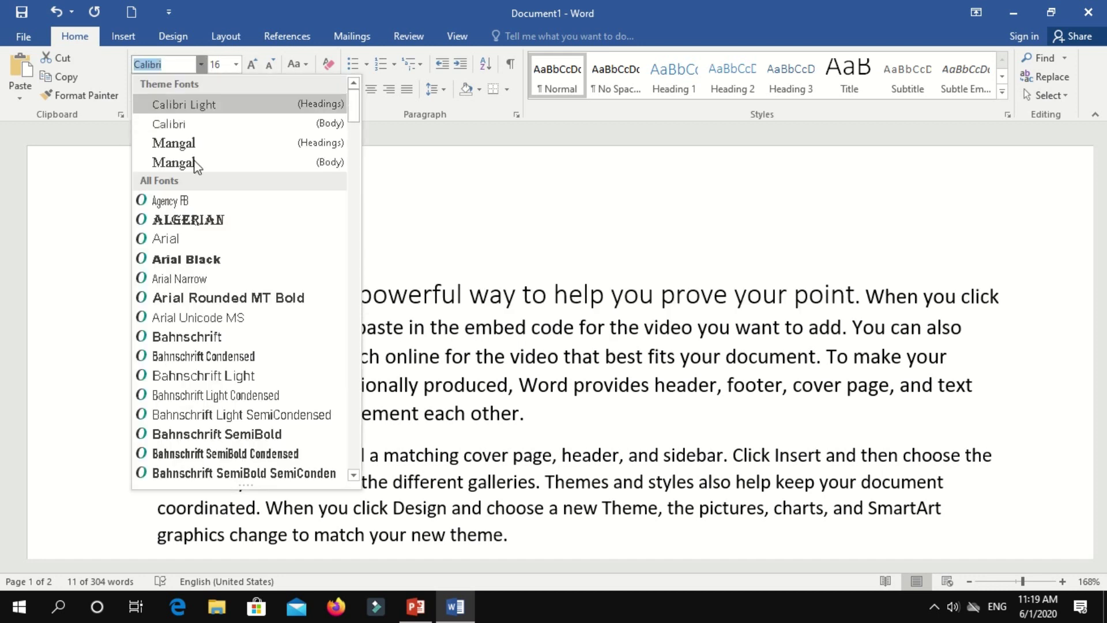
pyautogui.click(192, 221)
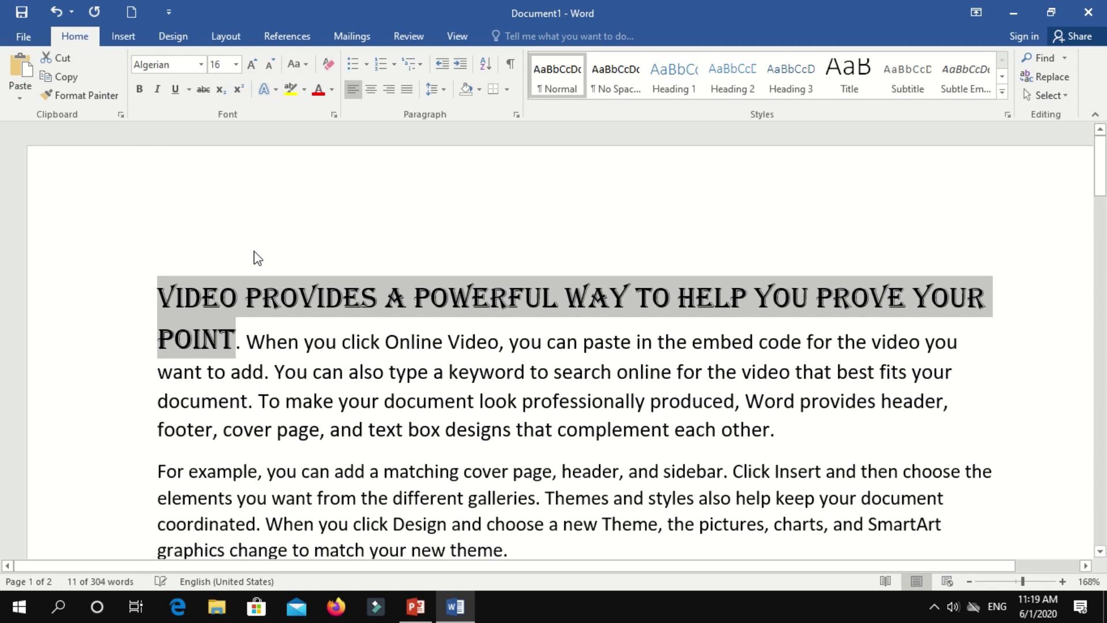
pyautogui.click(350, 344)
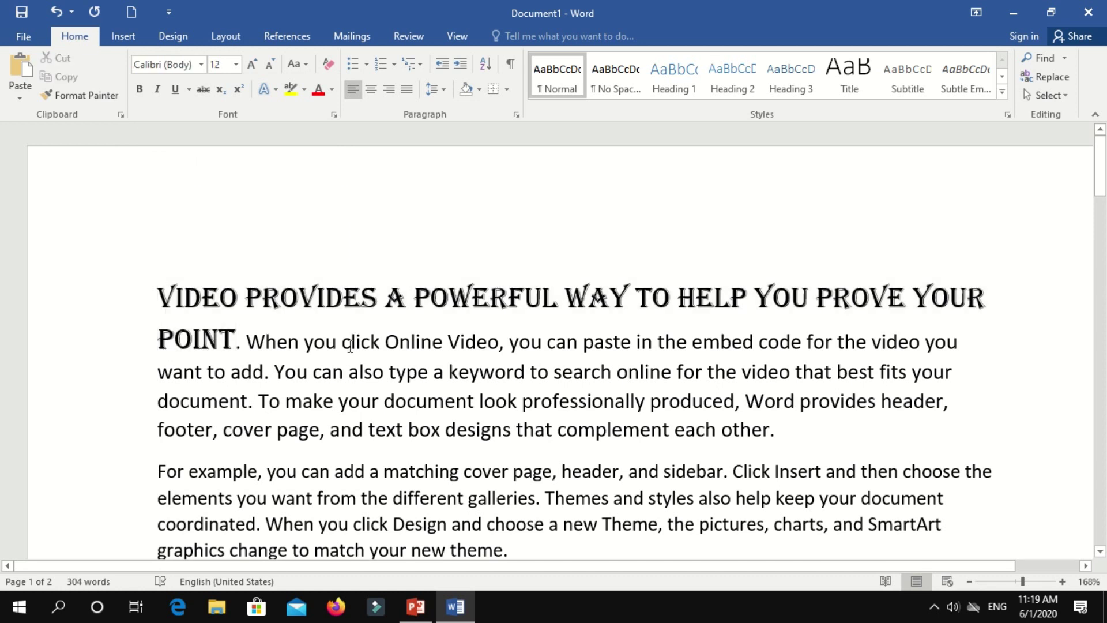
# Step: Change the whole first sentence, including its period, back to the Calibri (Body) font
pyautogui.moveTo(291, 3)
pyautogui.click(252, 342)
pyautogui.keyDown('shift'); pyautogui.click(171, 295); pyautogui.keyUp('shift')
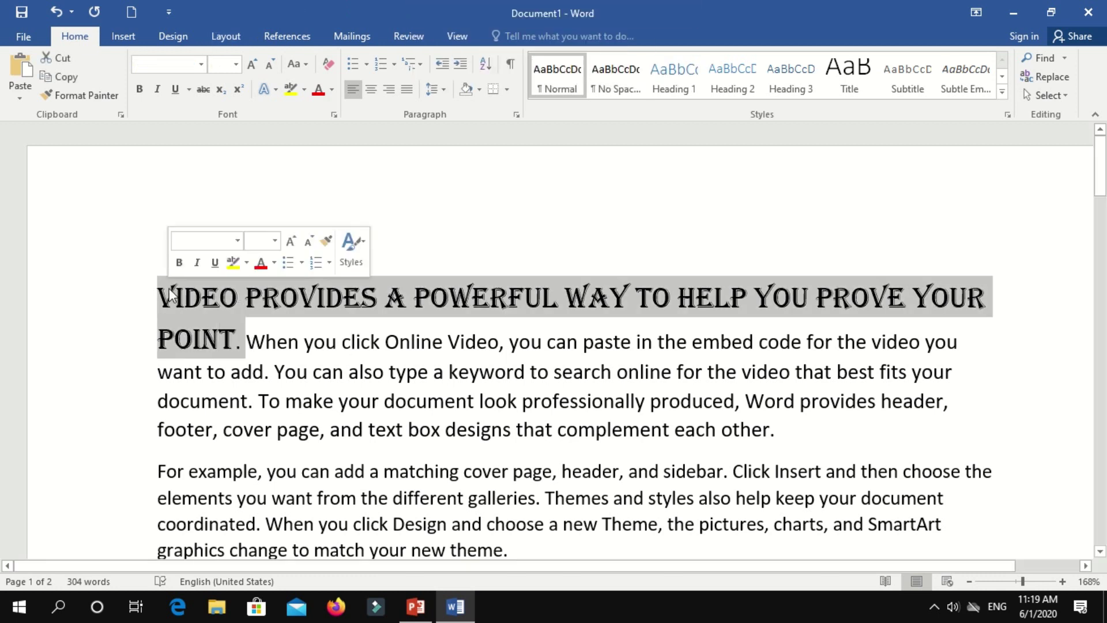
pyautogui.click(199, 63)
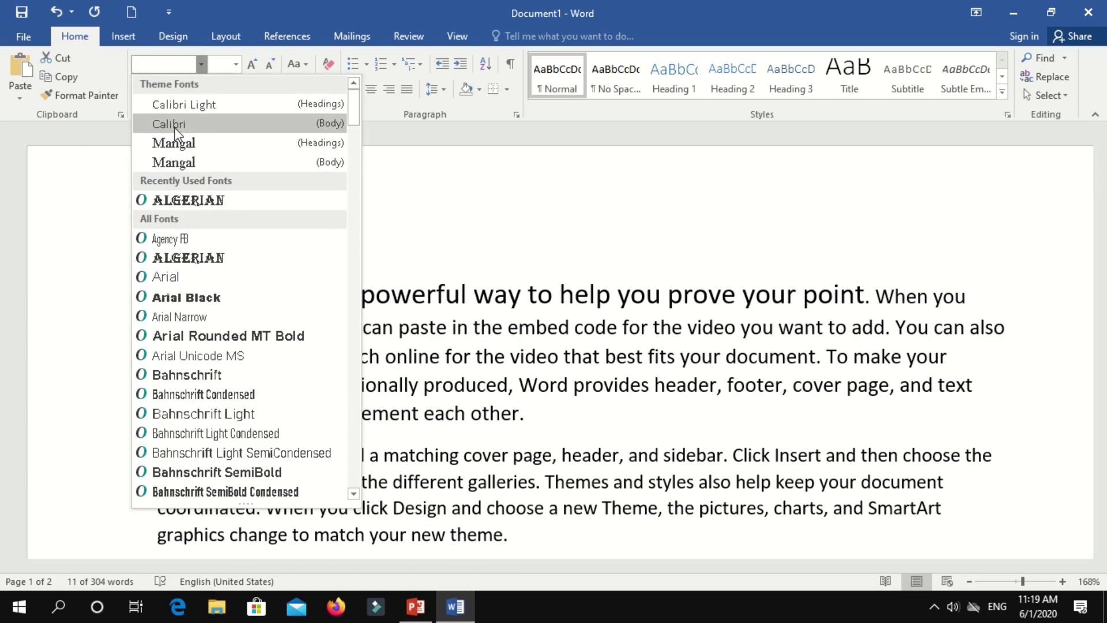
pyautogui.click(169, 124)
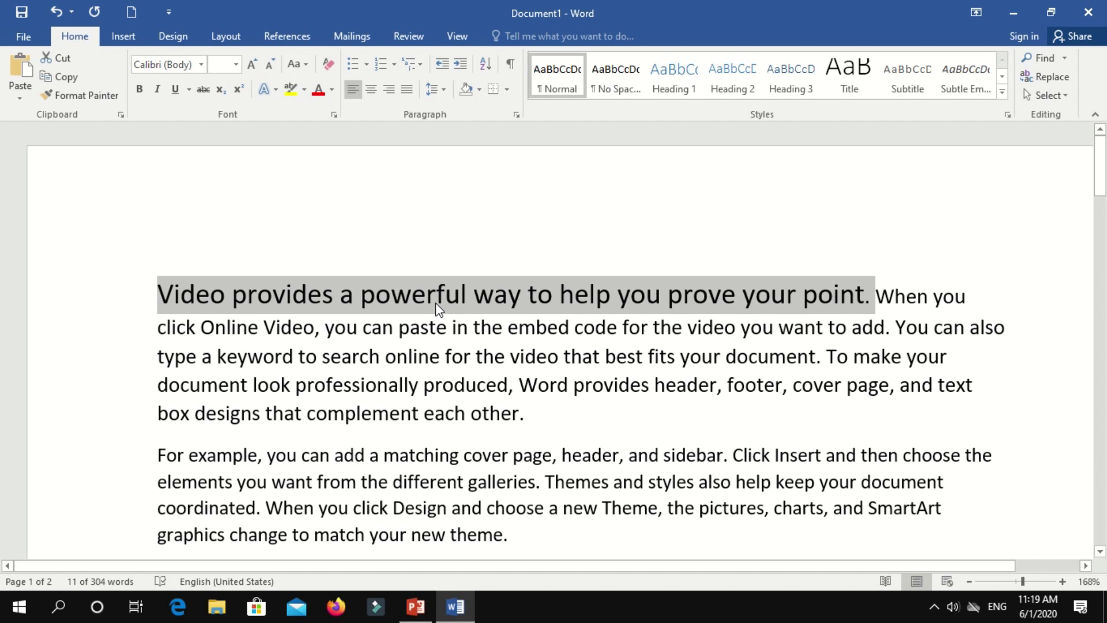
# Step: Make the first sentence bold, undoing and redoing the bold formatting once
pyautogui.click(140, 90)
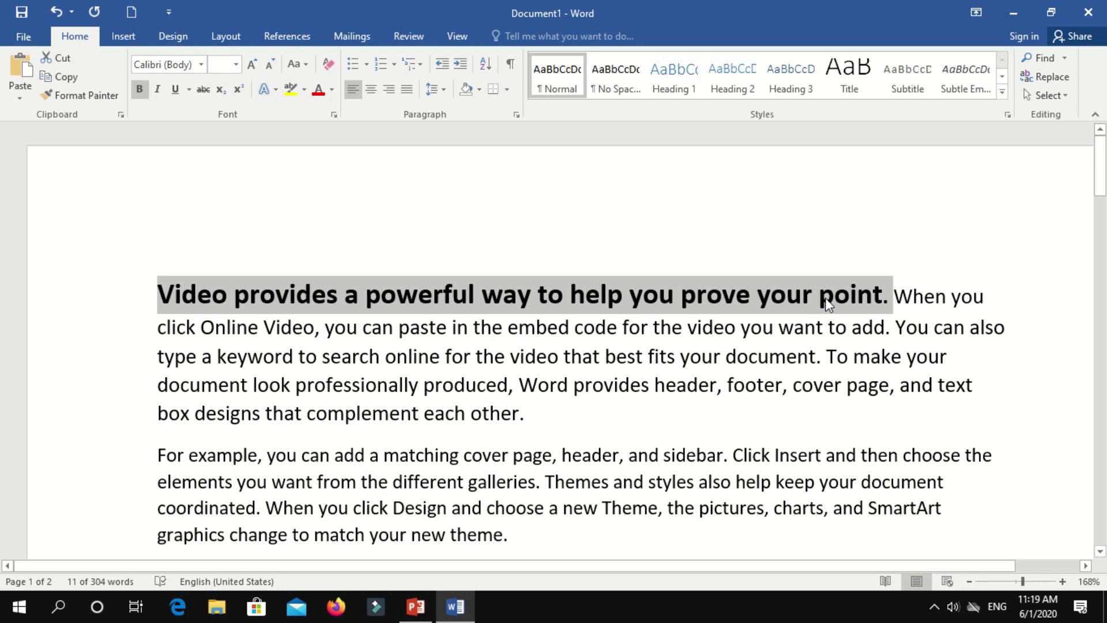
pyautogui.hotkey('ctrl', 'z')
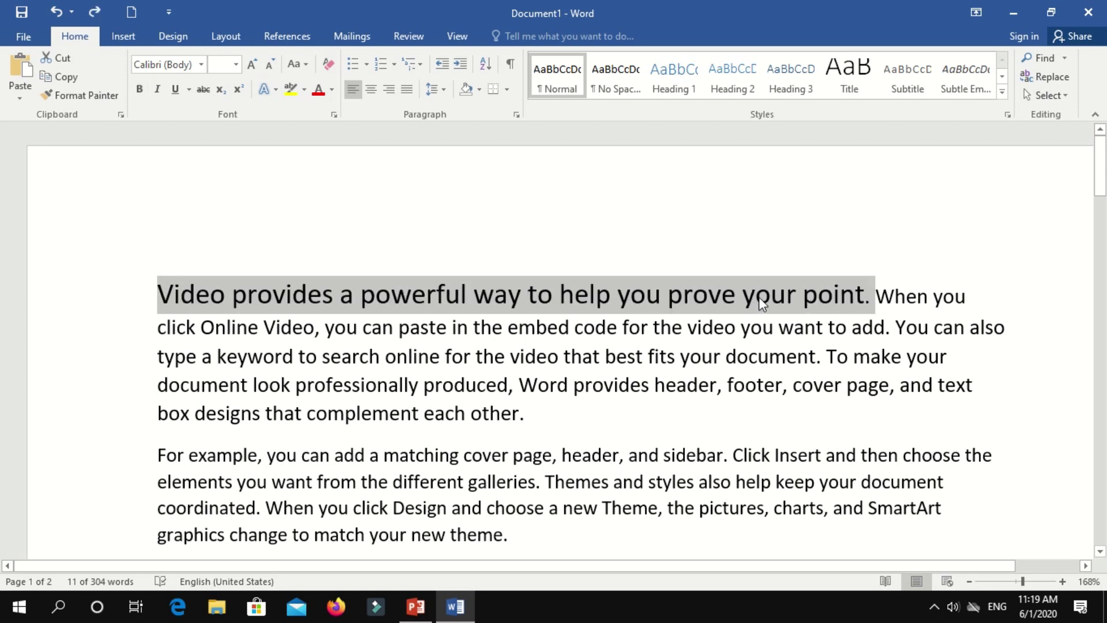
pyautogui.hotkey('ctrl', 'y')
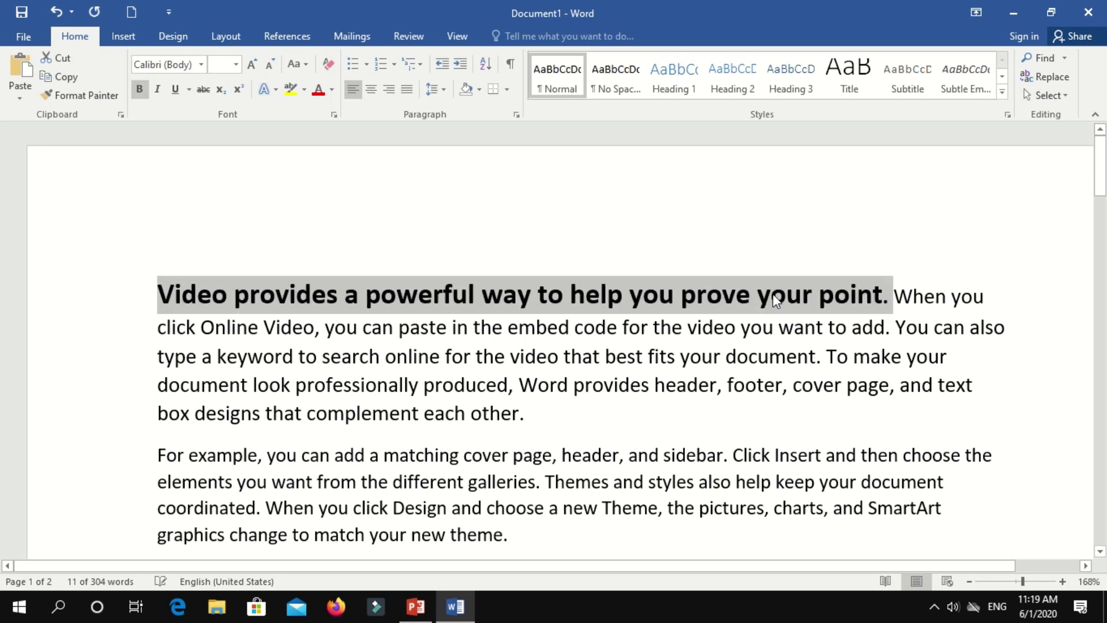
# Step: Try italic and underline on the first sentence and remove both again
pyautogui.click(157, 89)
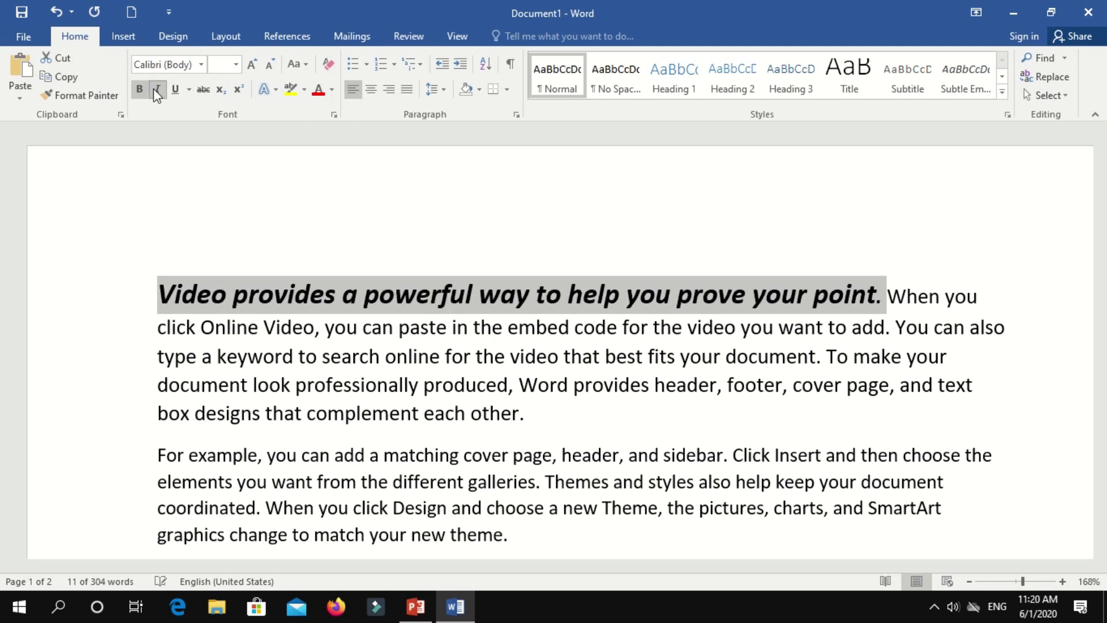
pyautogui.click(174, 90)
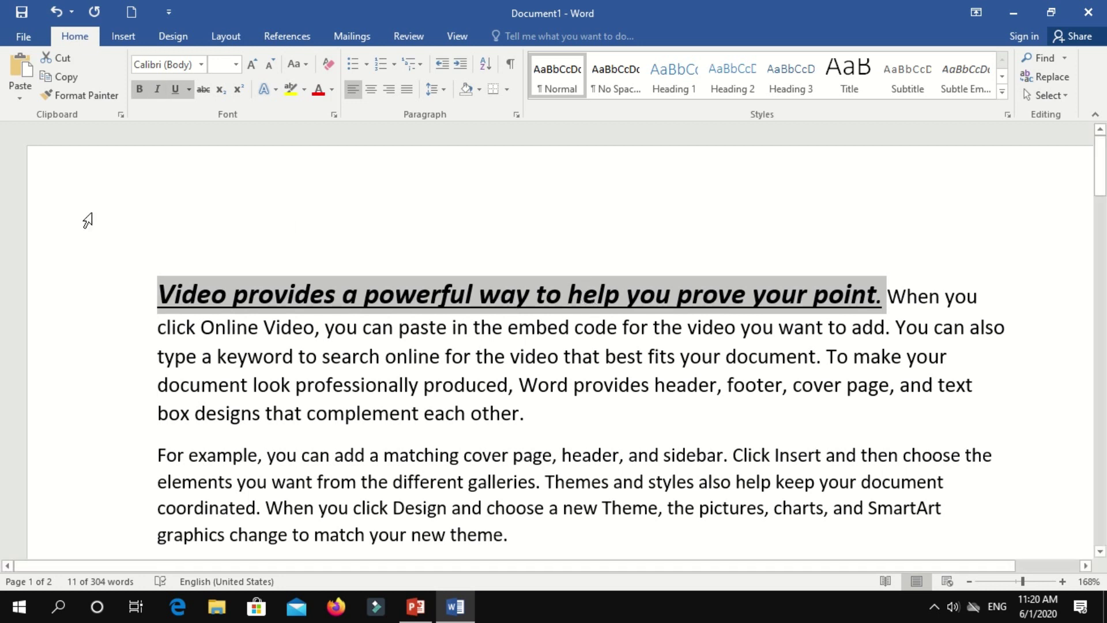
pyautogui.click(157, 88)
pyautogui.click(175, 89)
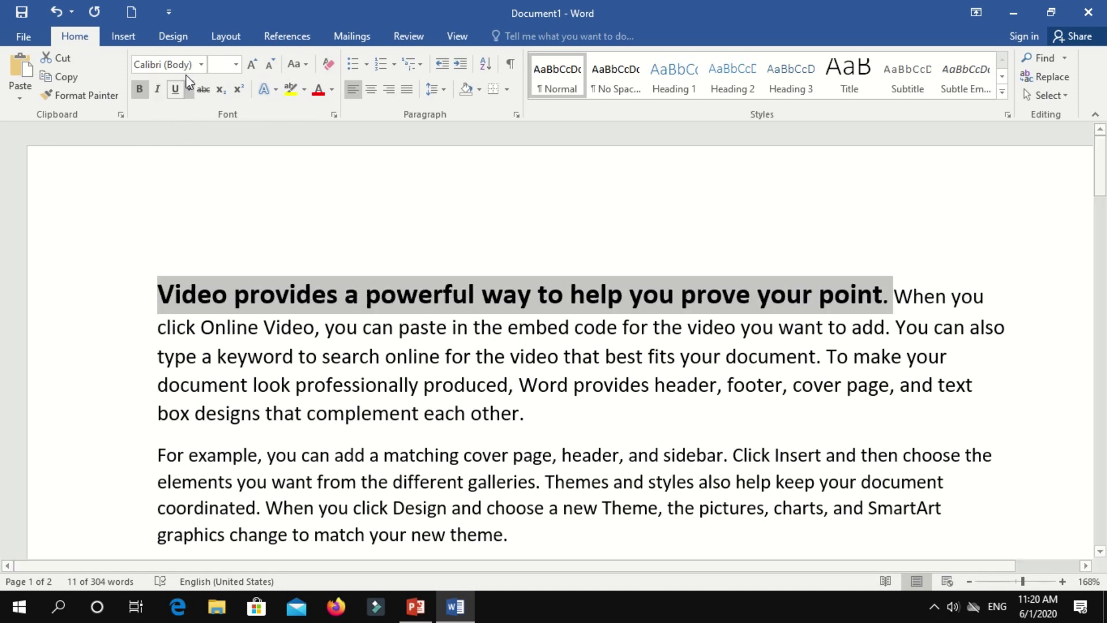
# Step: Underline the first sentence with the double underline style and deselect it
pyautogui.click(179, 90)
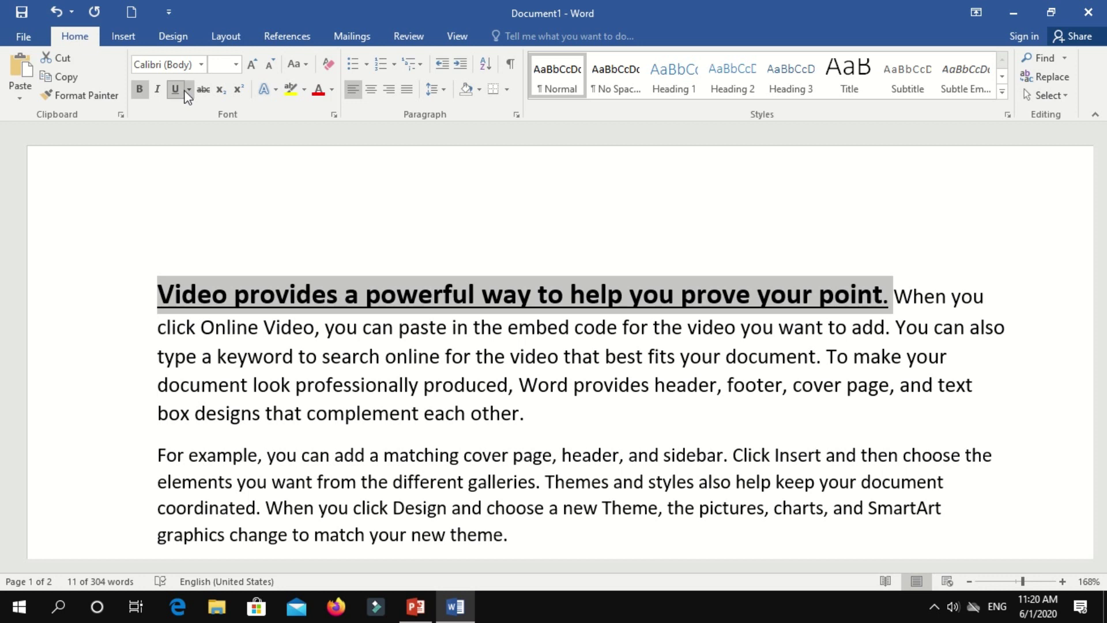
pyautogui.click(188, 89)
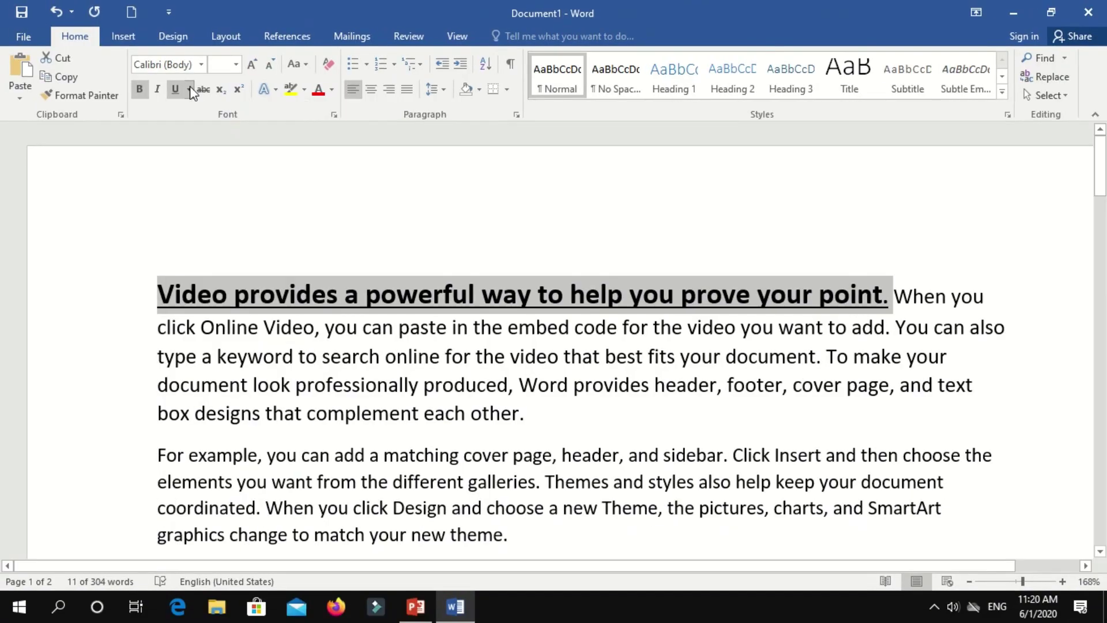
pyautogui.click(188, 90)
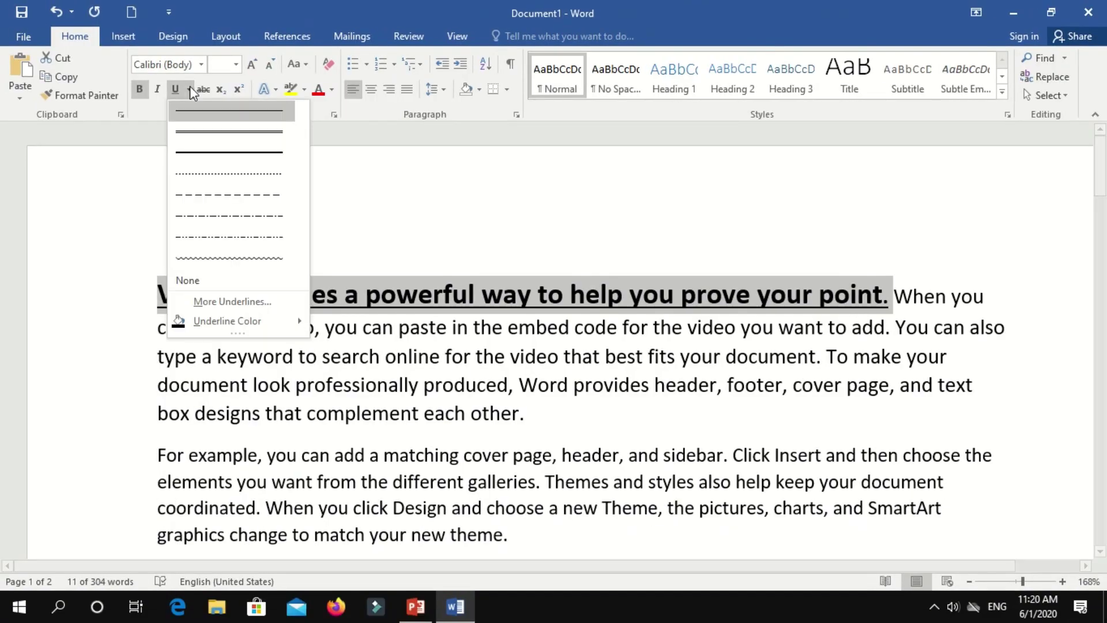
pyautogui.click(264, 139)
pyautogui.click(666, 385)
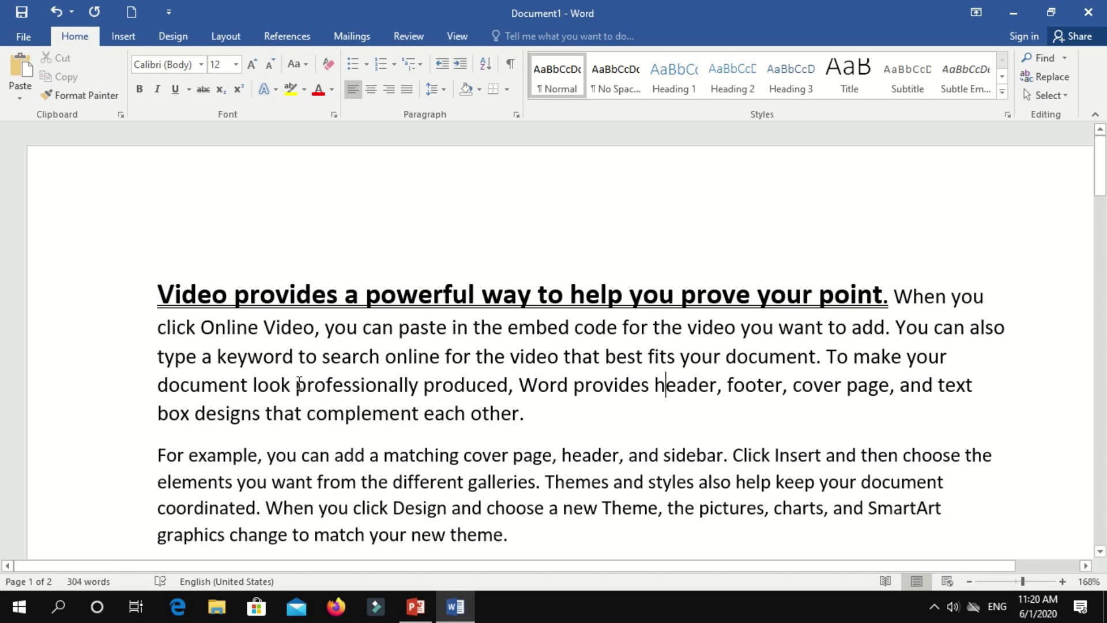
# Step: Apply strikethrough to the words "professionally produced" in the first paragraph
pyautogui.moveTo(297, 384); pyautogui.dragTo(497, 388)
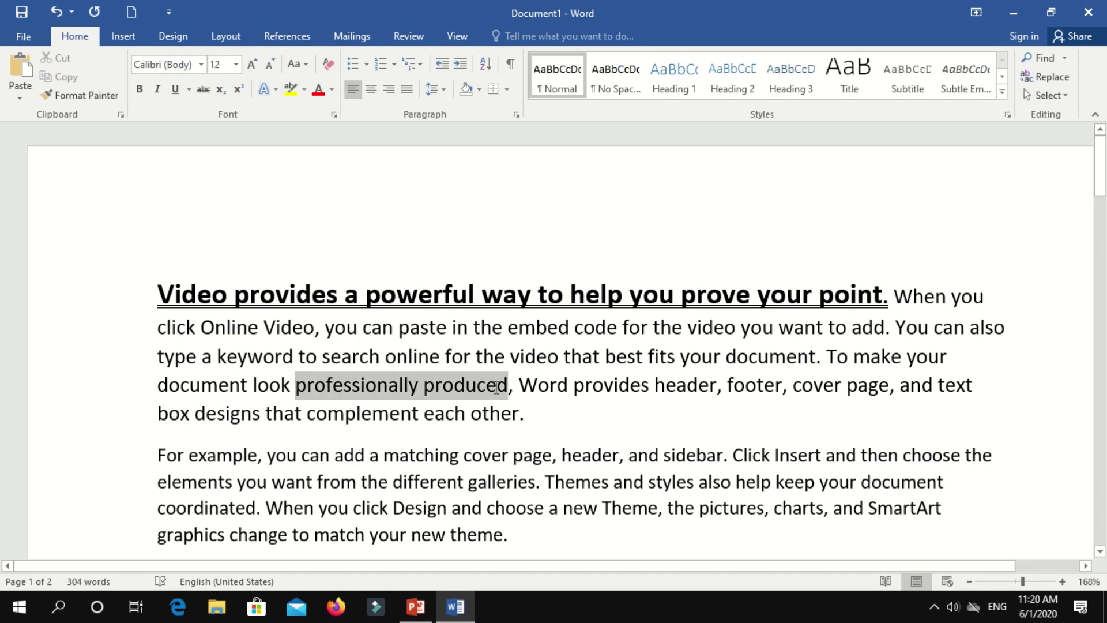
pyautogui.click(443, 385)
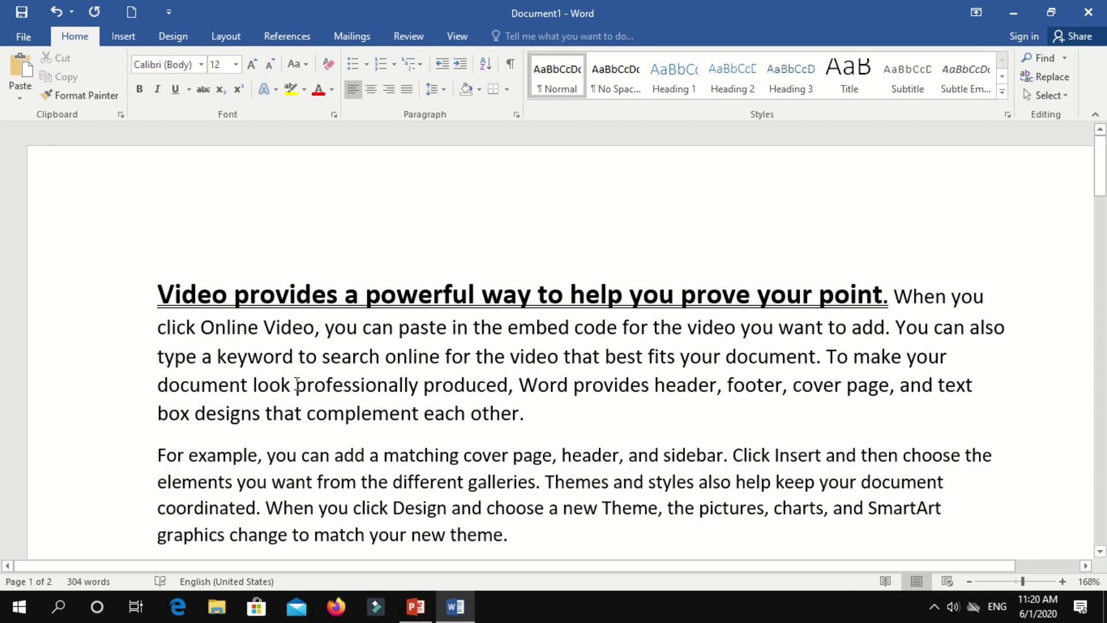
pyautogui.moveTo(296, 384); pyautogui.dragTo(507, 384)
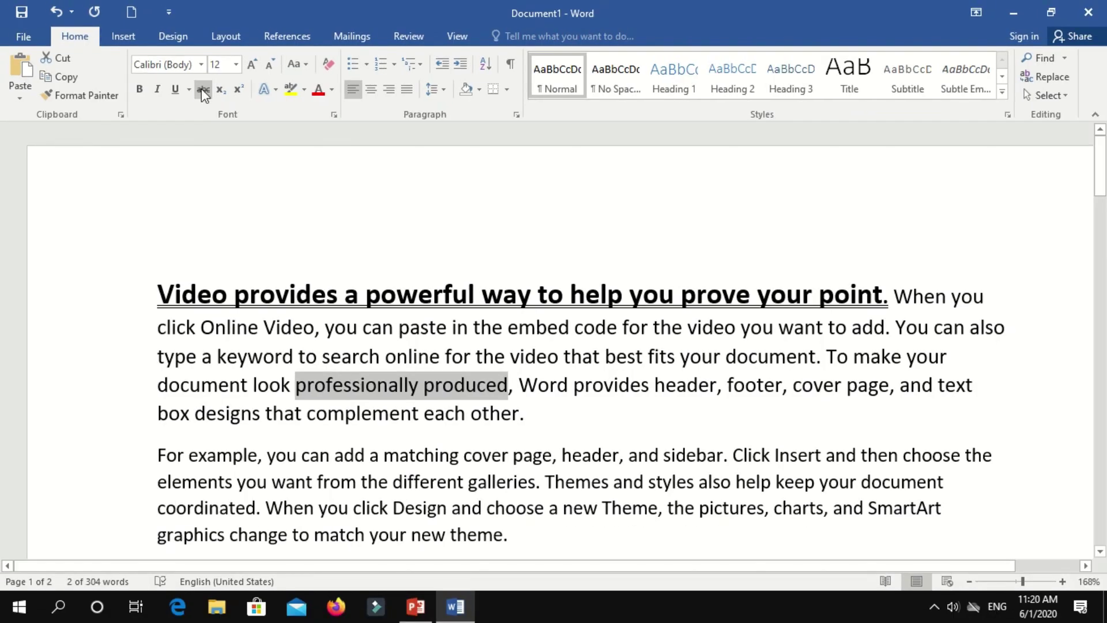
pyautogui.click(208, 93)
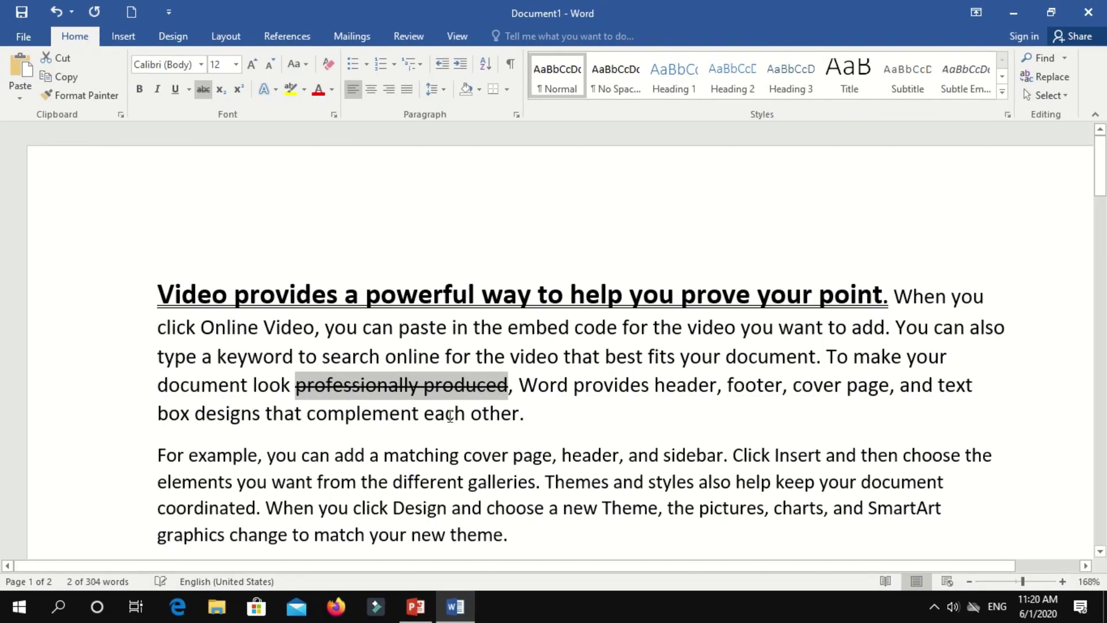
pyautogui.click(442, 394)
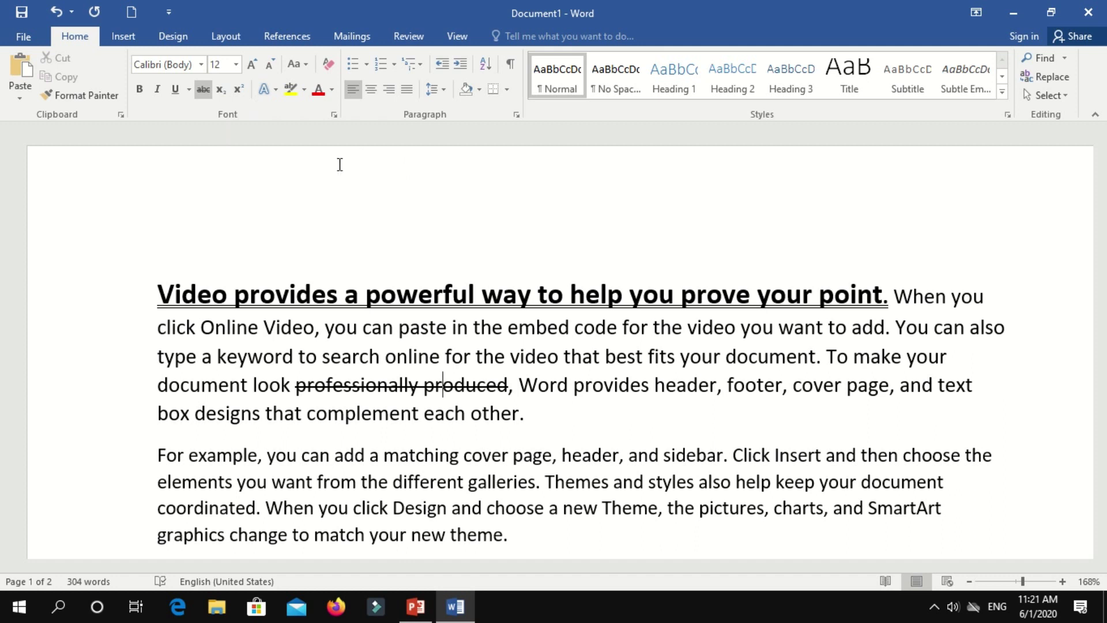
# Step: Insert the number 23 directly after the underlined first sentence
pyautogui.click(886, 294)
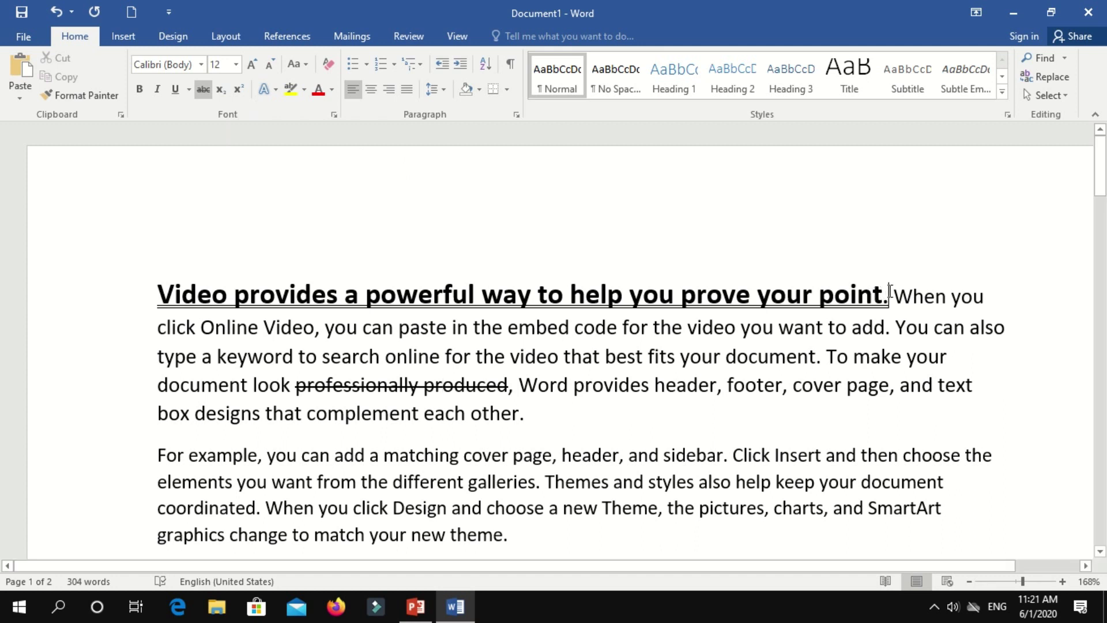
pyautogui.write('2 ')
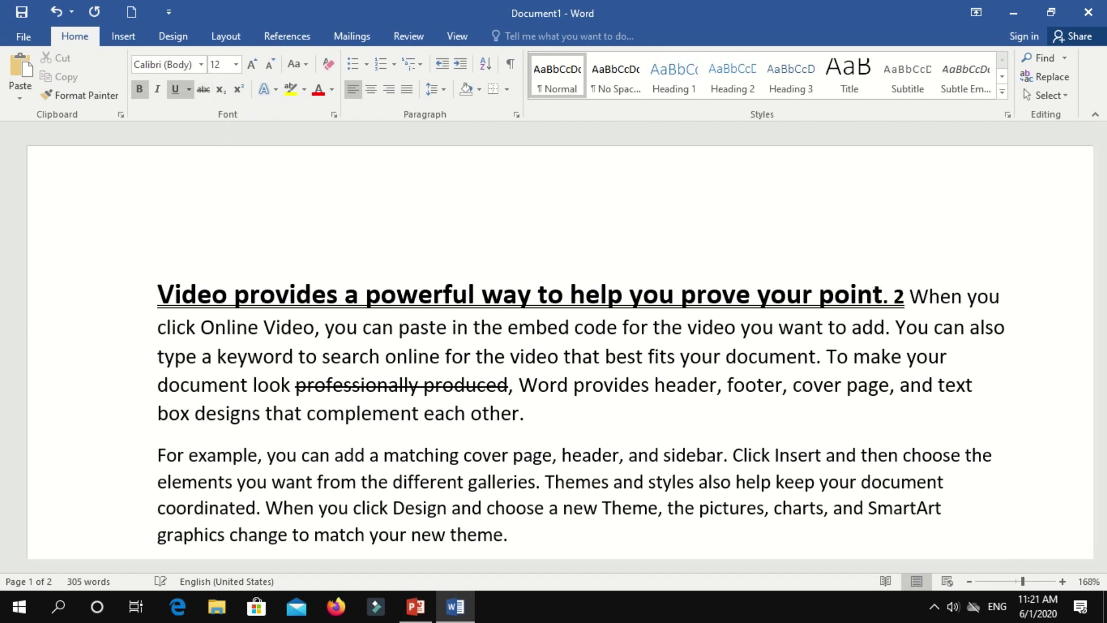
pyautogui.write('3')
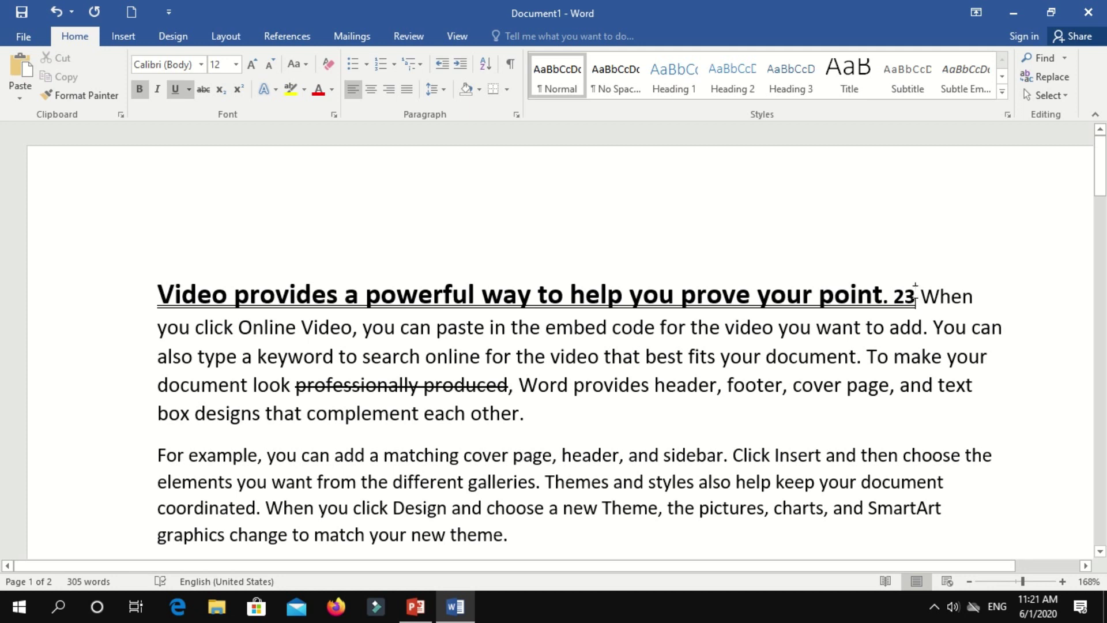
# Step: Make the 3 in the number 23 after the first sentence superscript and deselect it
pyautogui.moveTo(915, 295); pyautogui.dragTo(905, 296)
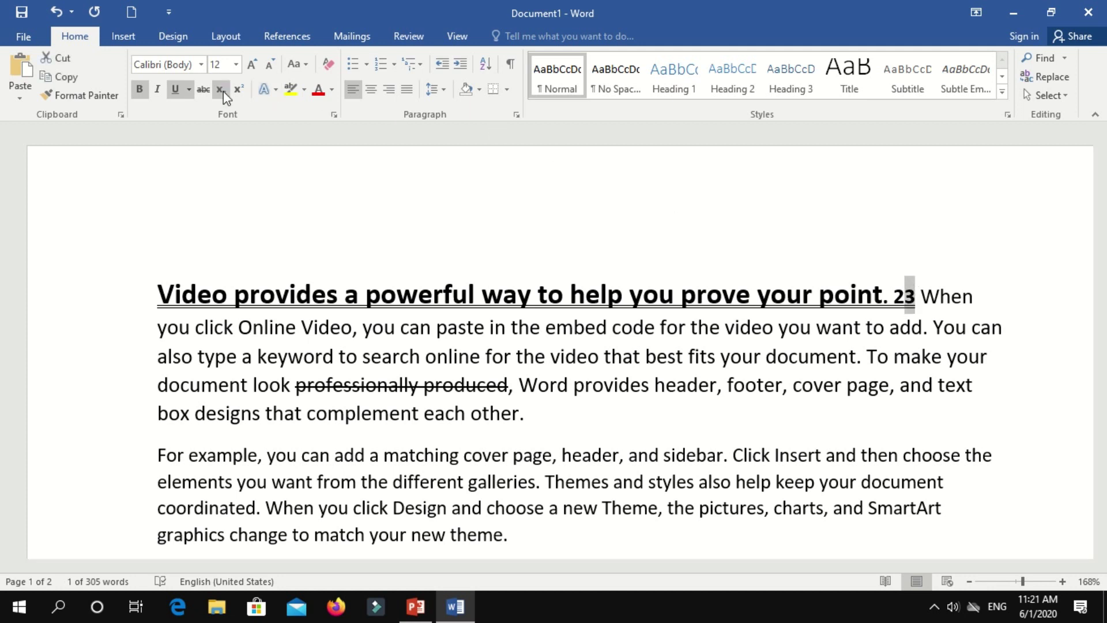
pyautogui.click(238, 91)
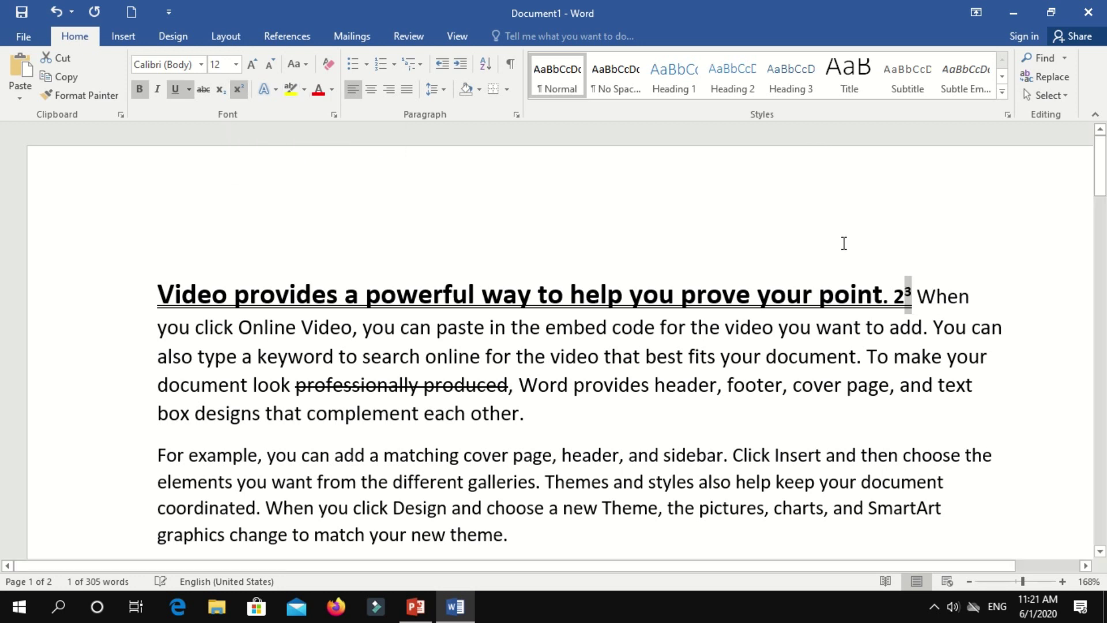
pyautogui.click(914, 294)
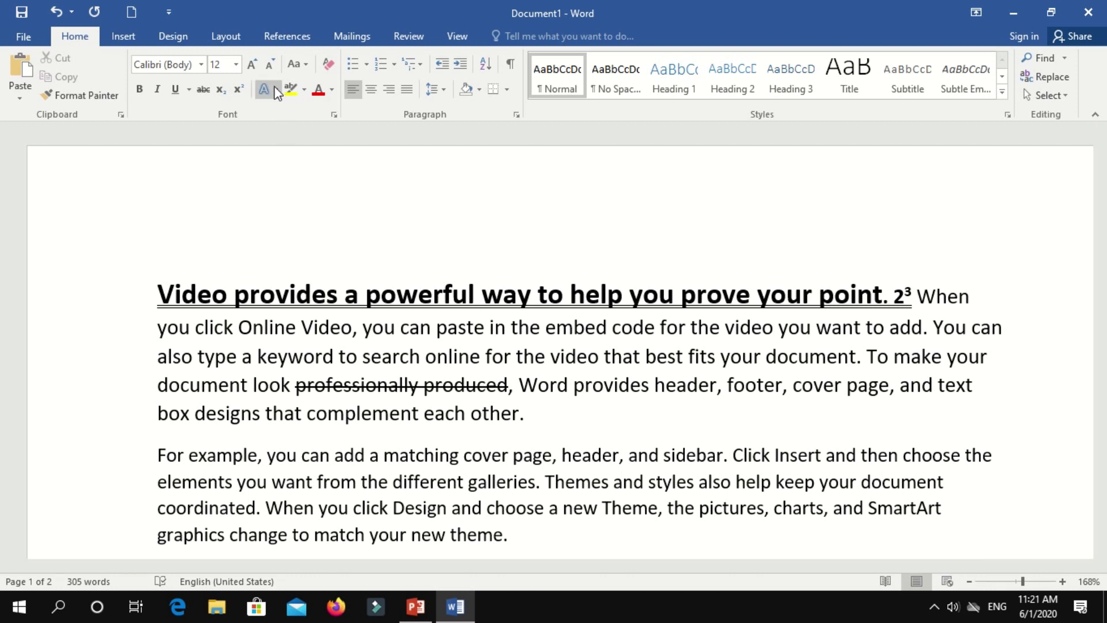
# Step: Apply the gold preset text effect to the word "Video" at the start of the first paragraph
pyautogui.click(158, 296)
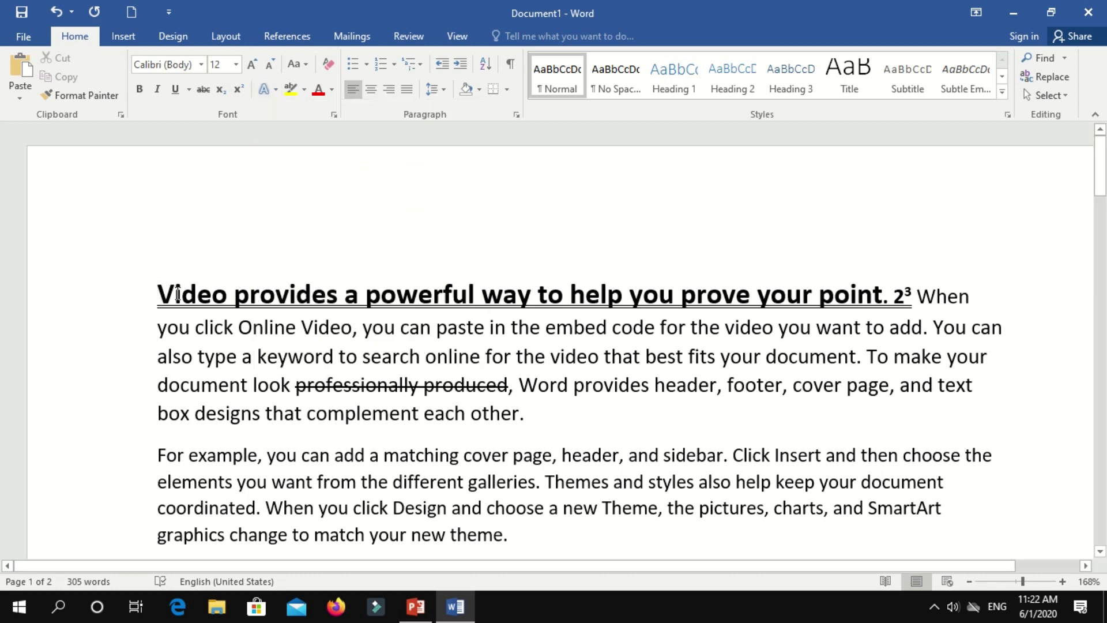
pyautogui.moveTo(157, 295); pyautogui.dragTo(224, 295)
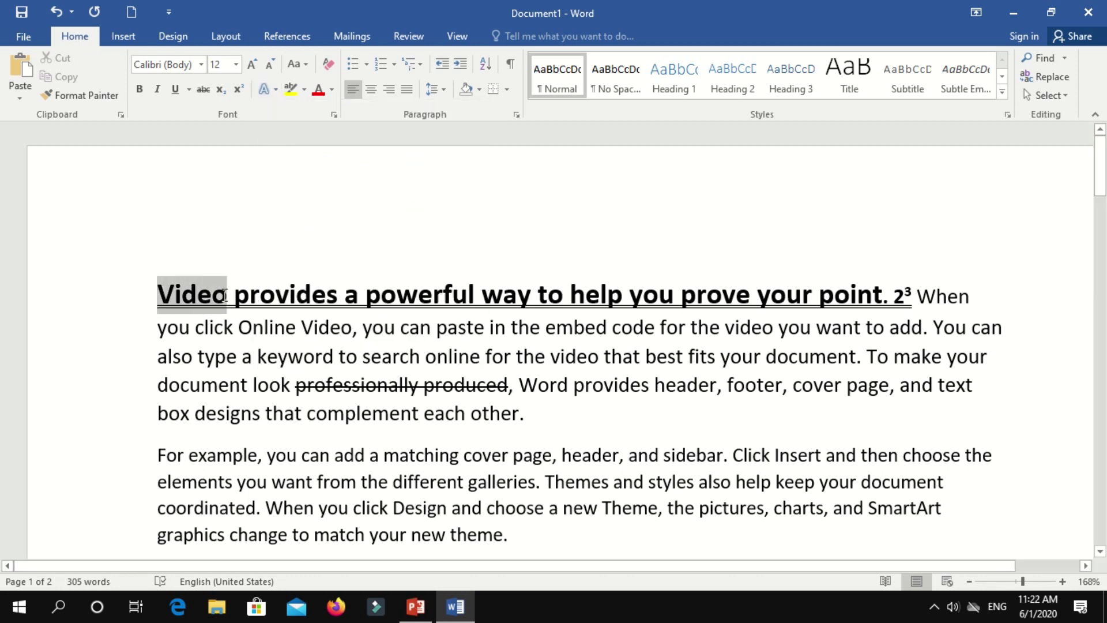
pyautogui.click(275, 91)
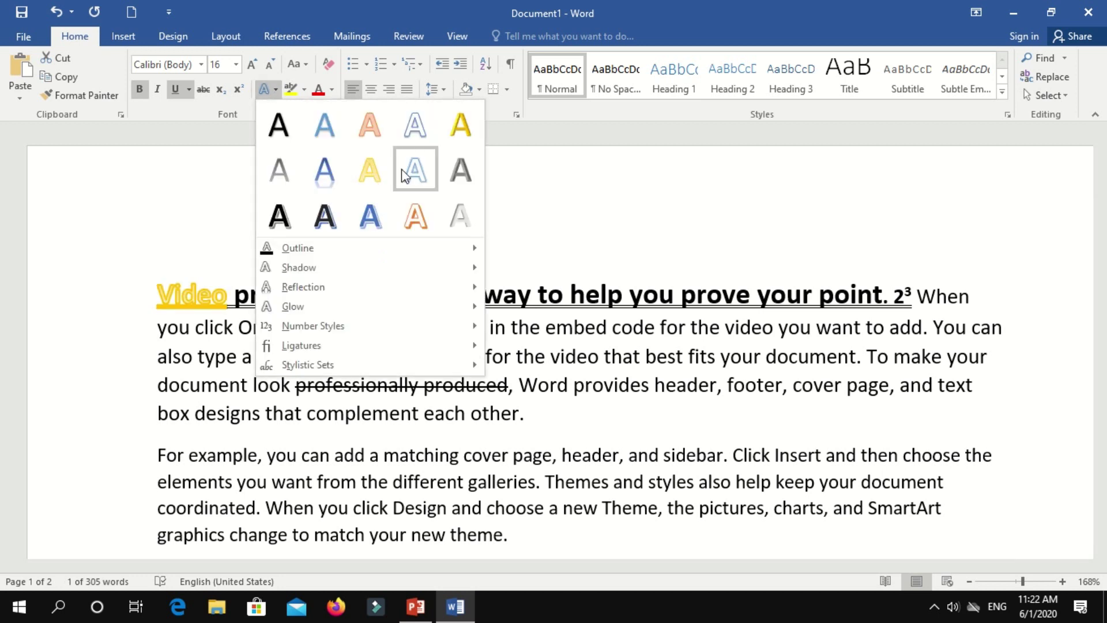
pyautogui.click(466, 126)
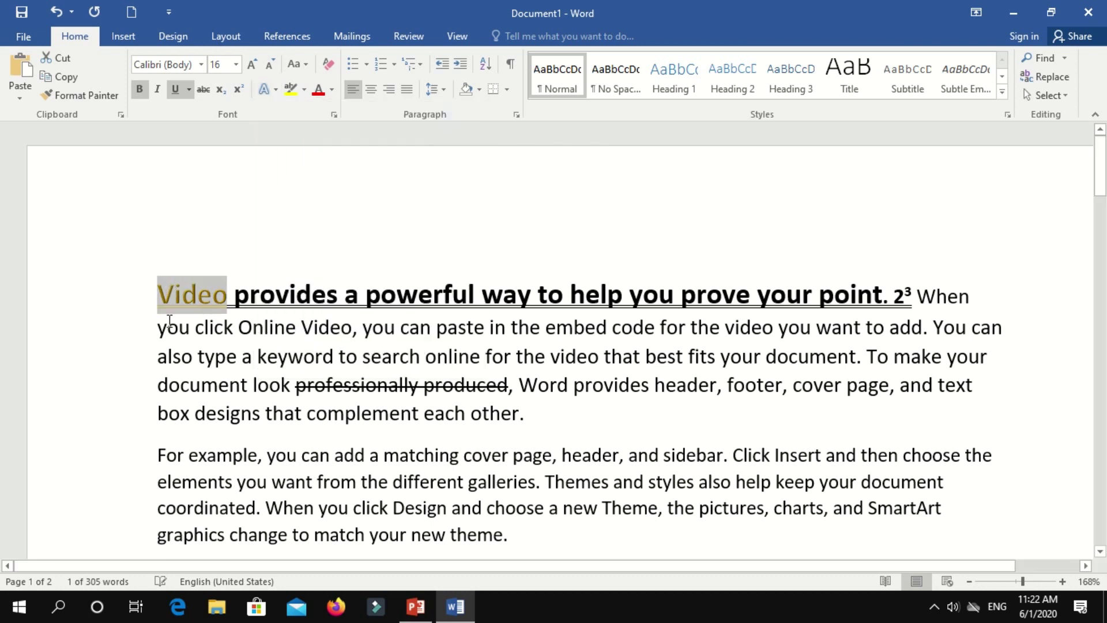
pyautogui.click(241, 310)
# Step: Color the words "you click Online Video, you can paste in the embed code for the video you want to add." red
pyautogui.moveTo(158, 327); pyautogui.dragTo(935, 328)
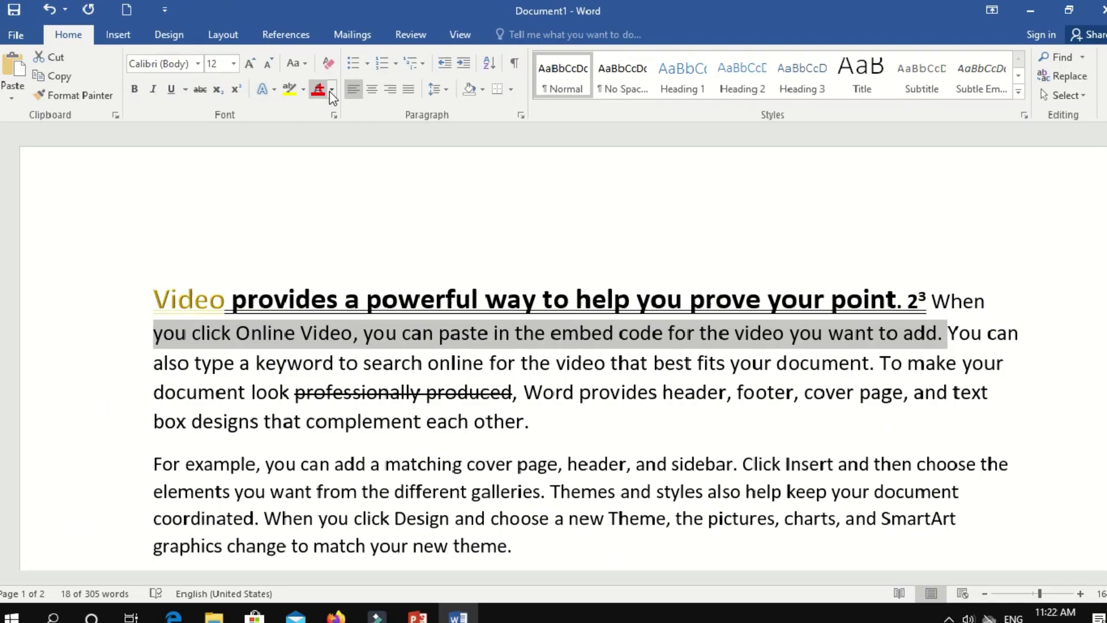
pyautogui.click(319, 89)
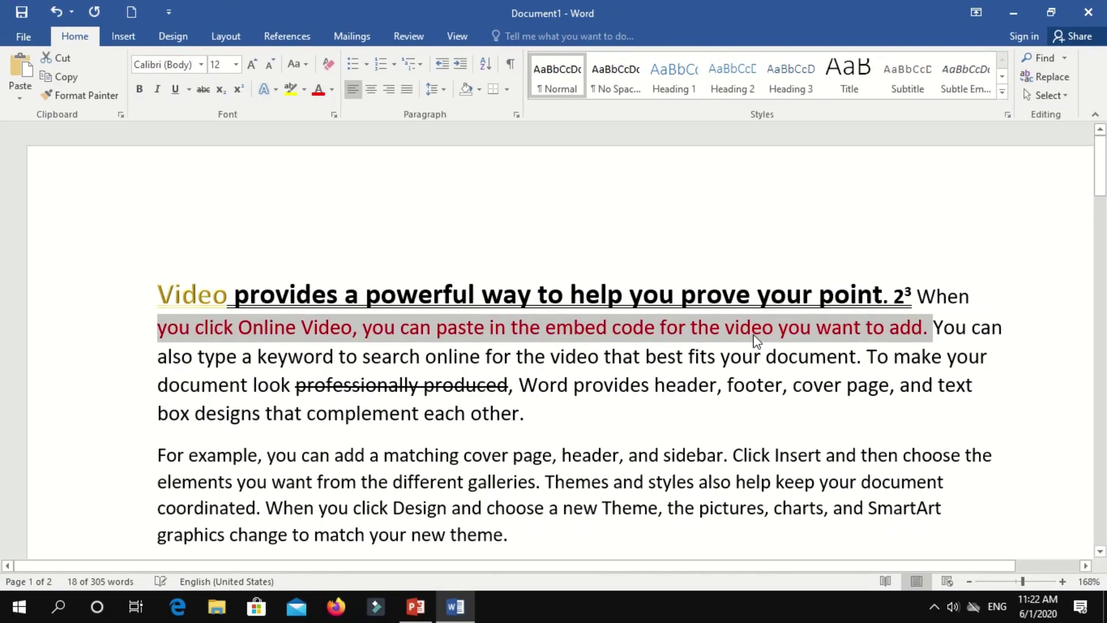
pyautogui.click(710, 329)
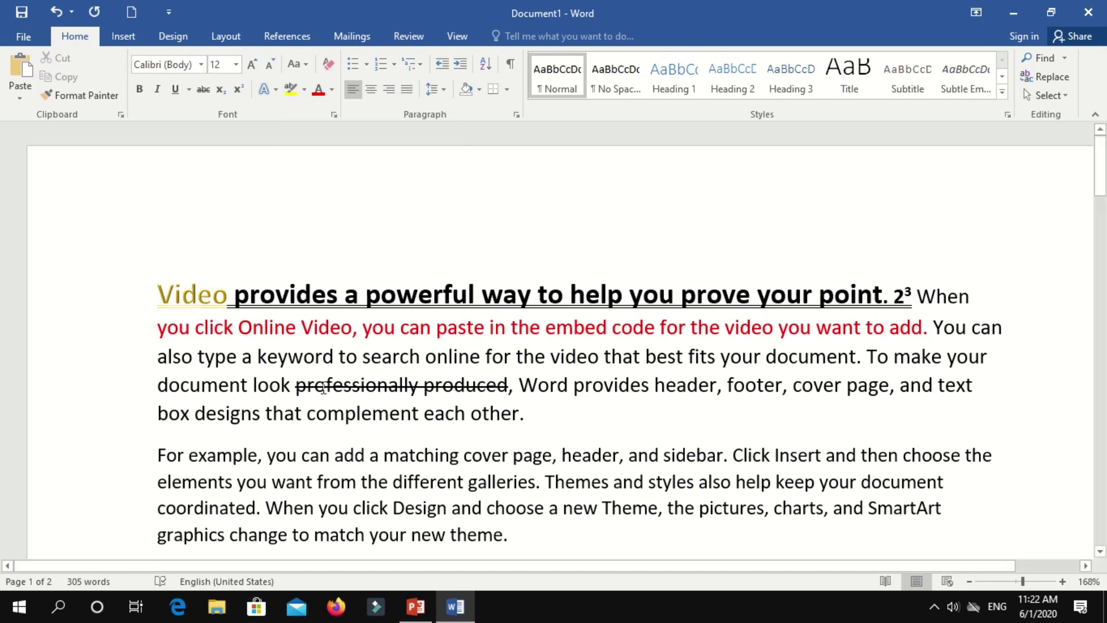
# Step: Highlight "keyword to search online for the video that best fits your document" in yellow in the first paragraph
pyautogui.moveTo(257, 356); pyautogui.dragTo(856, 356)
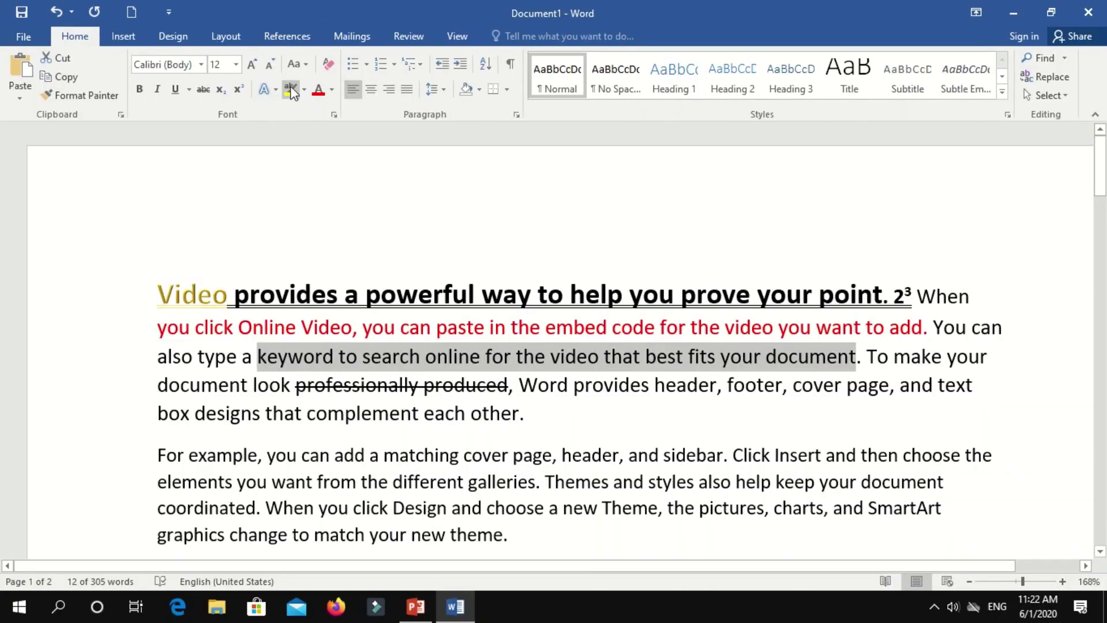
pyautogui.click(307, 90)
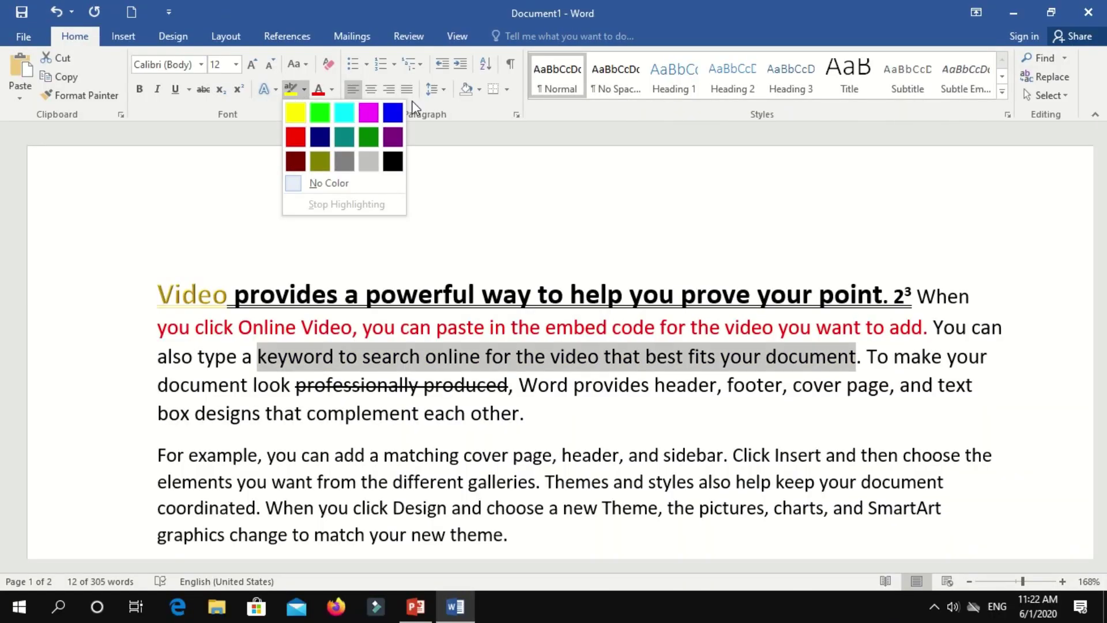
pyautogui.click(301, 115)
pyautogui.click(526, 414)
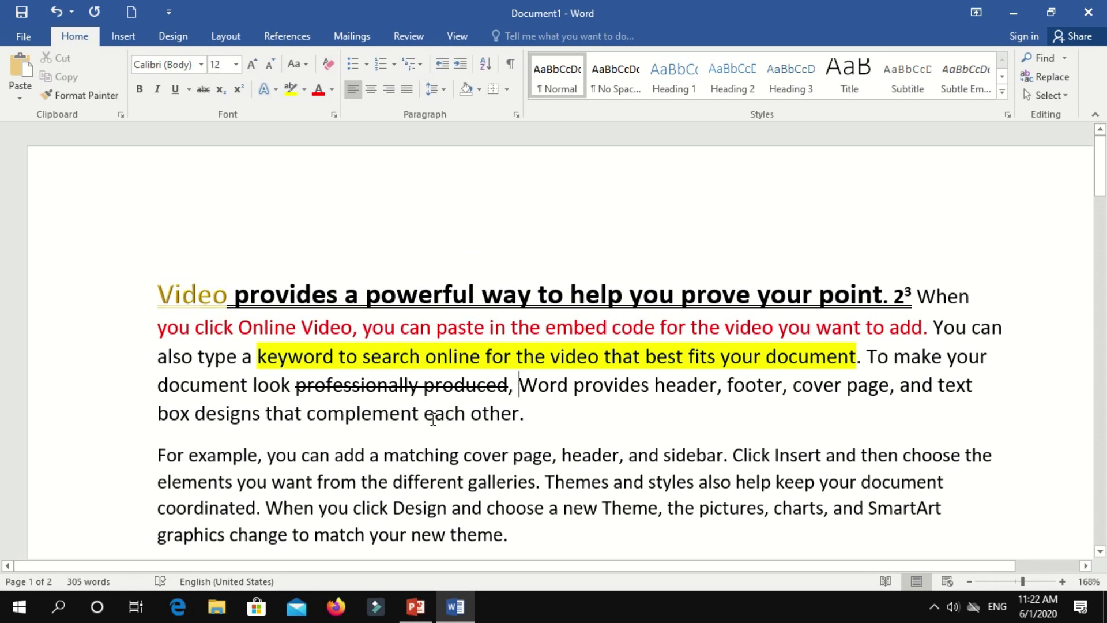
# Step: Highlight "can add a matching cover page, header, and sidebar. Click" in pink in the second paragraph
pyautogui.moveTo(330, 455); pyautogui.dragTo(773, 456)
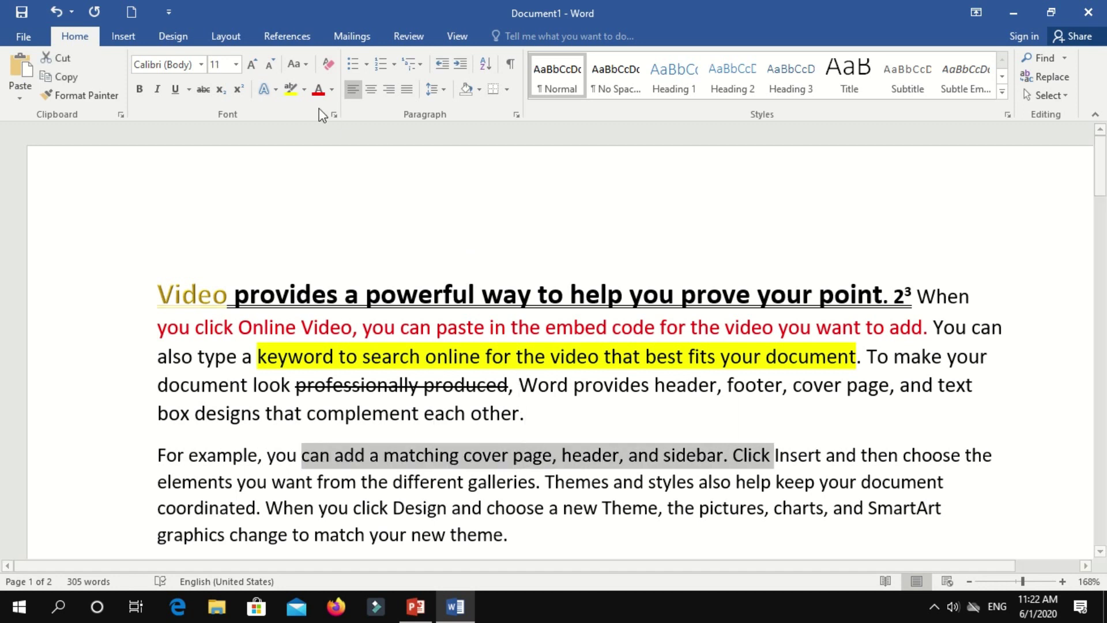
pyautogui.click(304, 89)
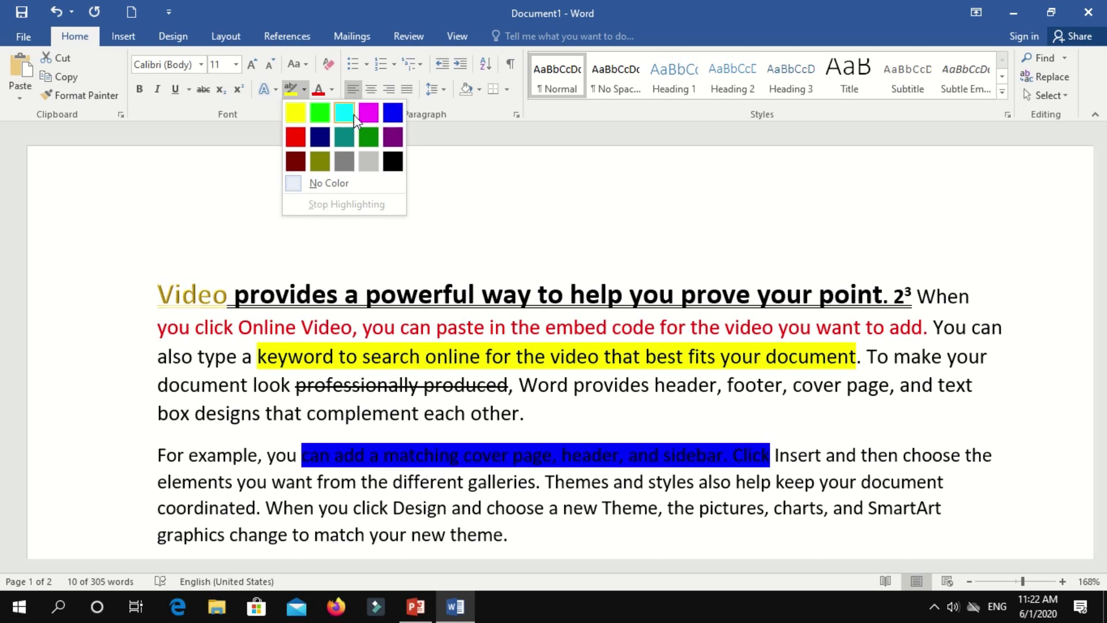
pyautogui.click(368, 114)
pyautogui.click(326, 509)
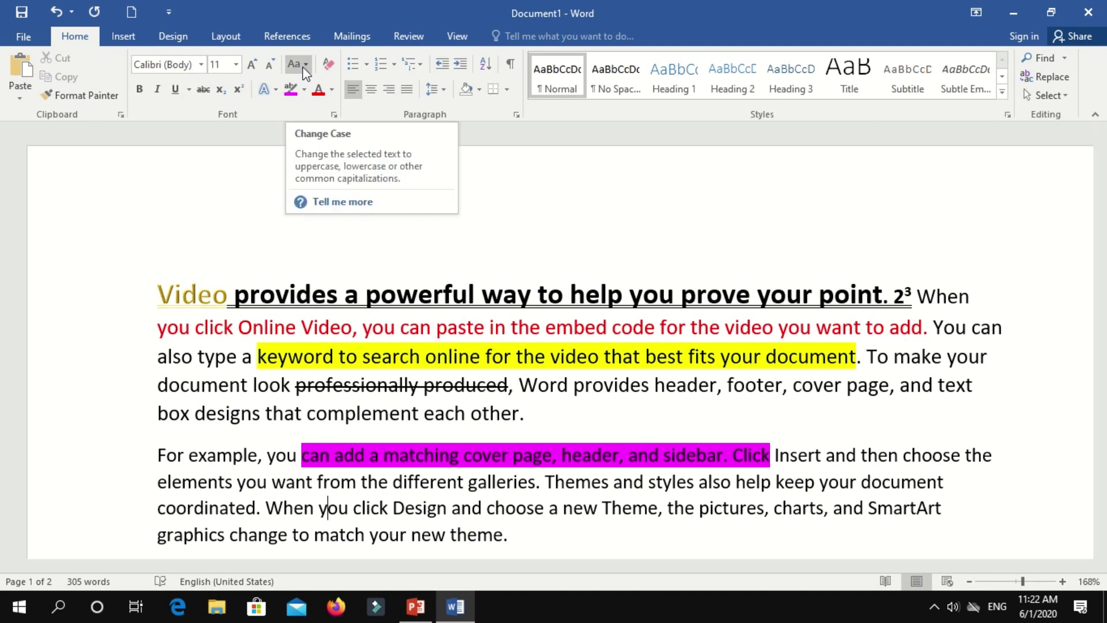
# Step: Change the case of "For example," at the start of the second paragraph to Capitalize Each Word
pyautogui.click(181, 385)
pyautogui.scroll(-1, 187, 441)
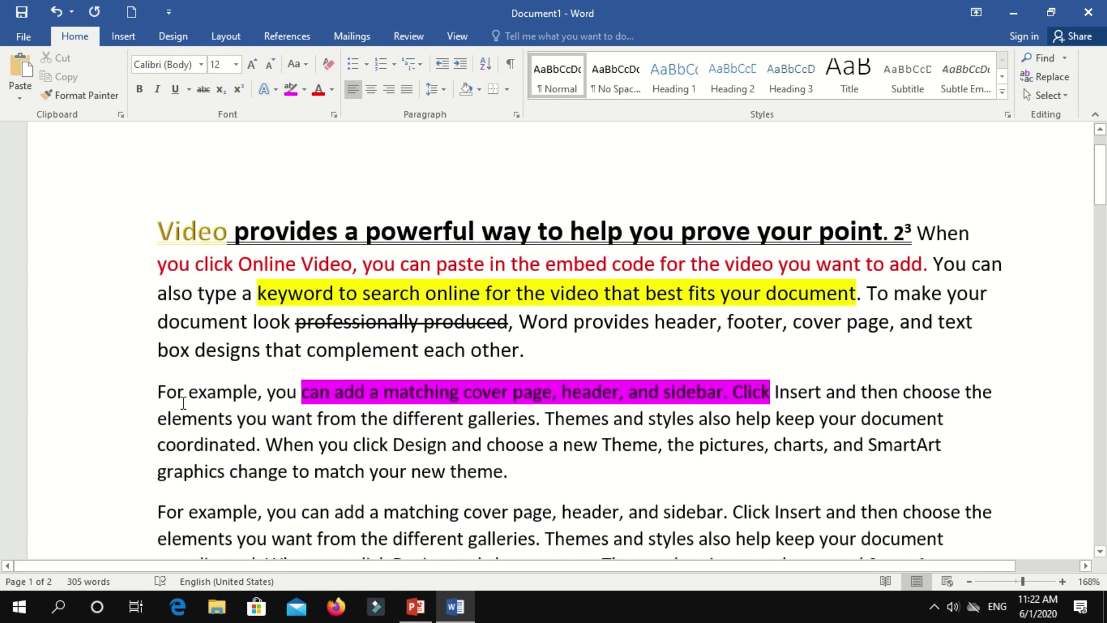
pyautogui.moveTo(159, 392); pyautogui.dragTo(264, 390)
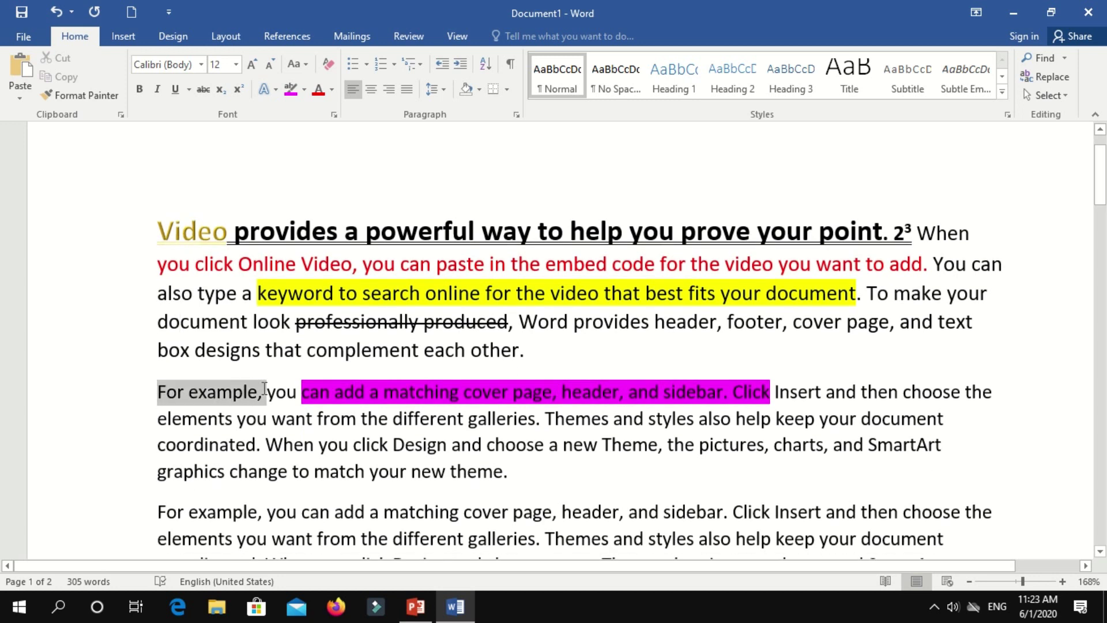
pyautogui.click(306, 66)
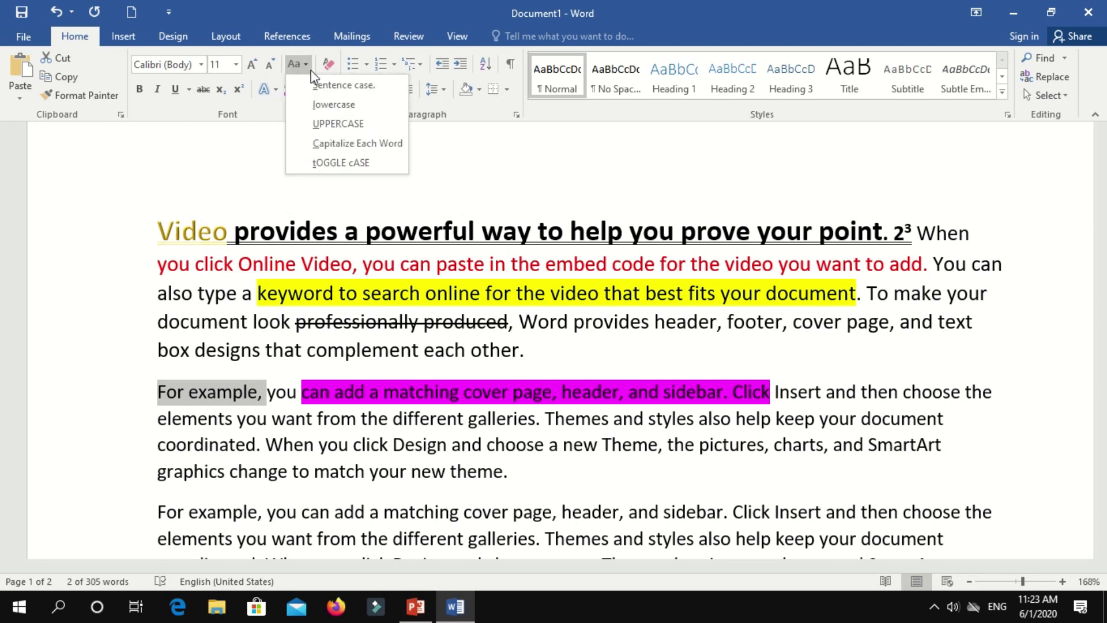
pyautogui.click(355, 143)
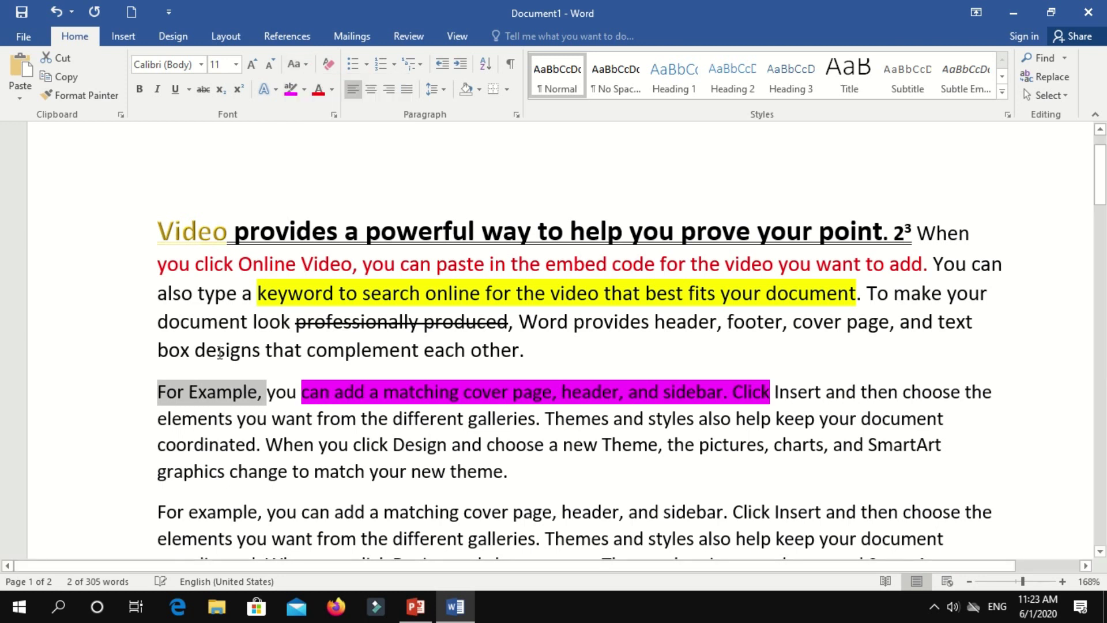
pyautogui.click(189, 331)
# Step: Try sentence case, lowercase and uppercase on the whole third paragraph
pyautogui.scroll(-3, 185, 442)
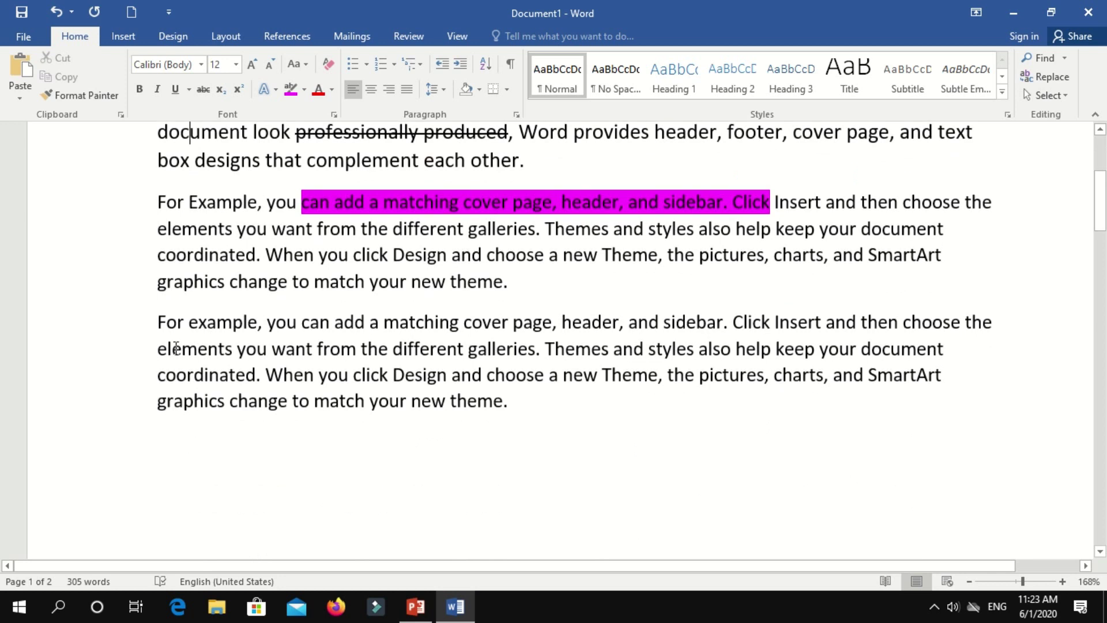
pyautogui.moveTo(155, 322); pyautogui.dragTo(510, 420)
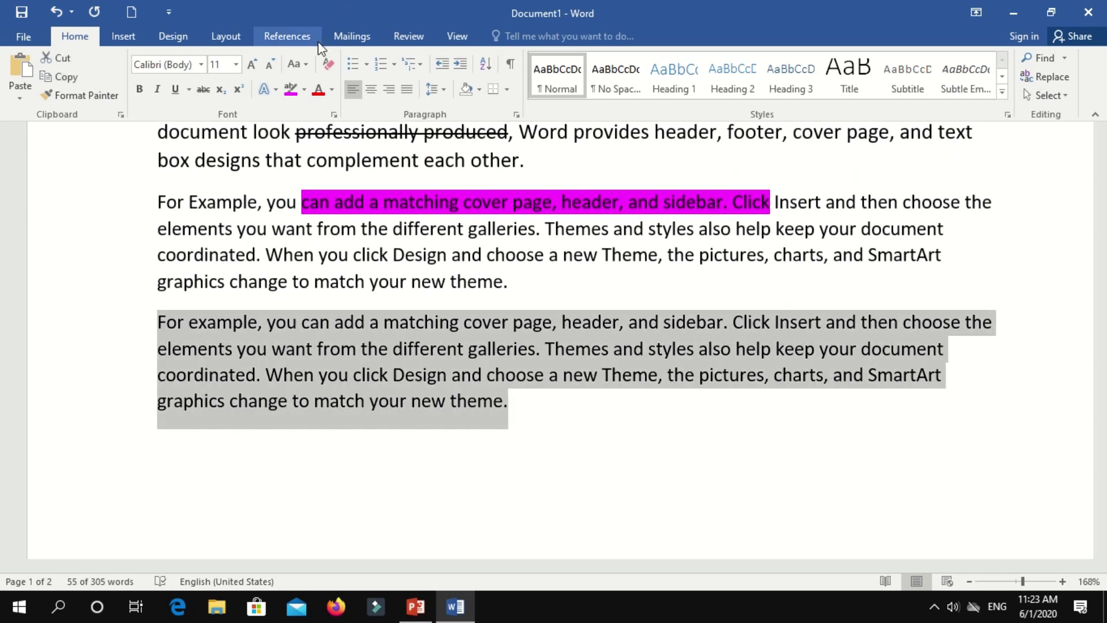
pyautogui.click(305, 68)
pyautogui.click(318, 87)
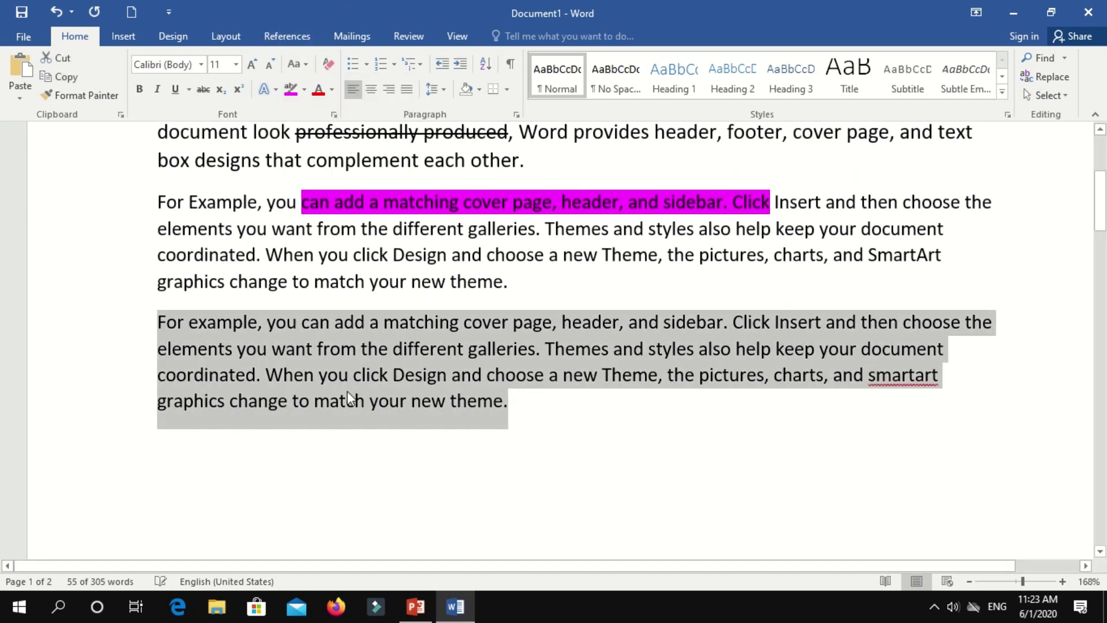
pyautogui.click(306, 66)
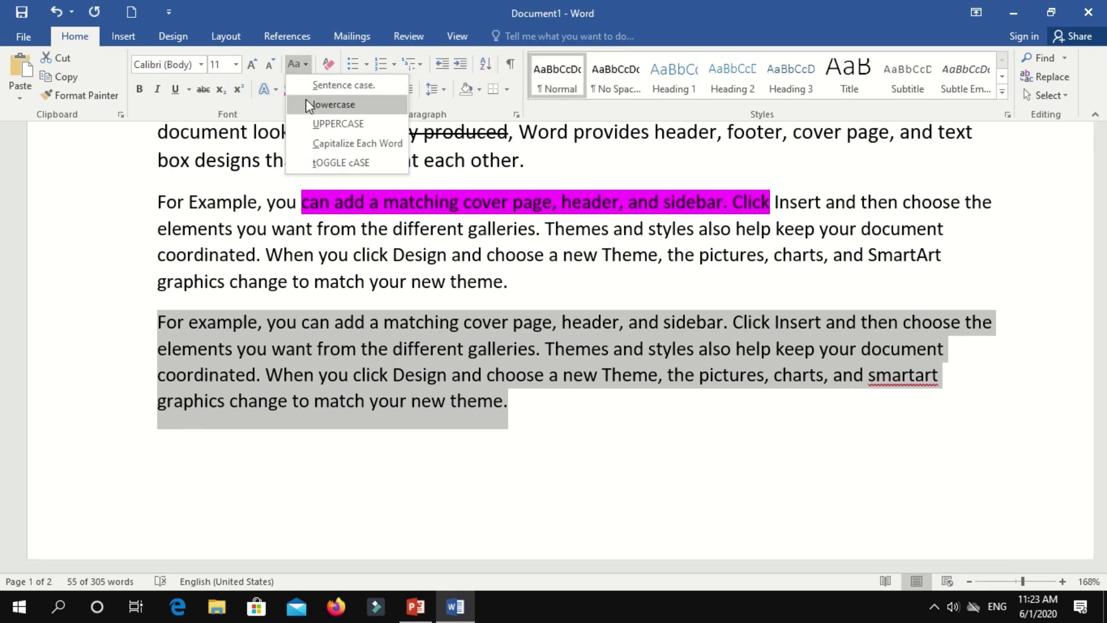
pyautogui.click(306, 99)
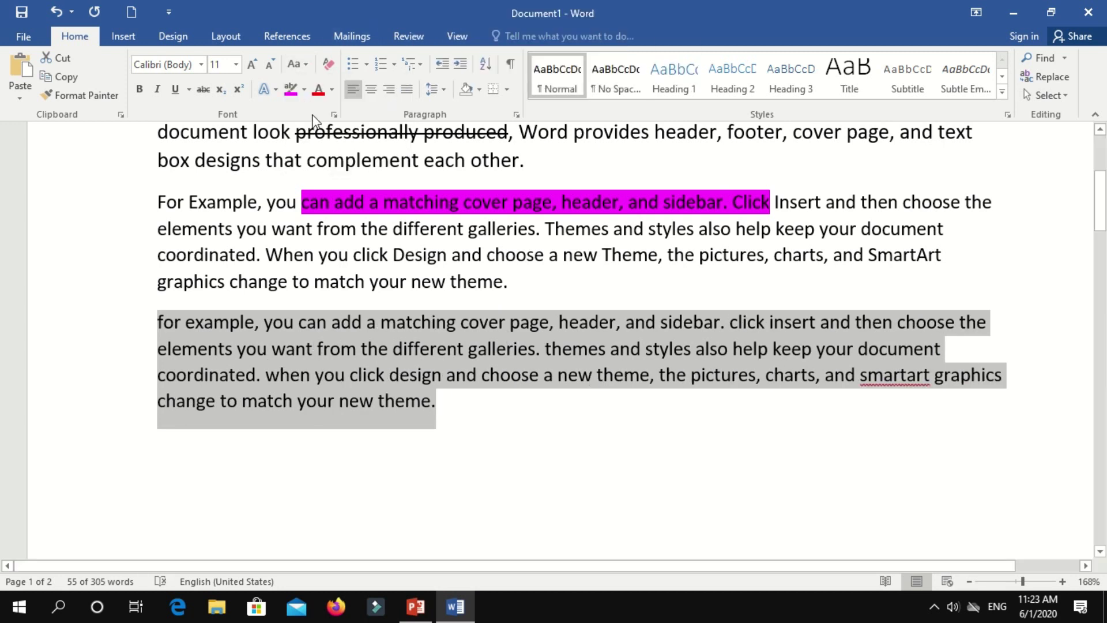
pyautogui.click(298, 68)
pyautogui.click(320, 124)
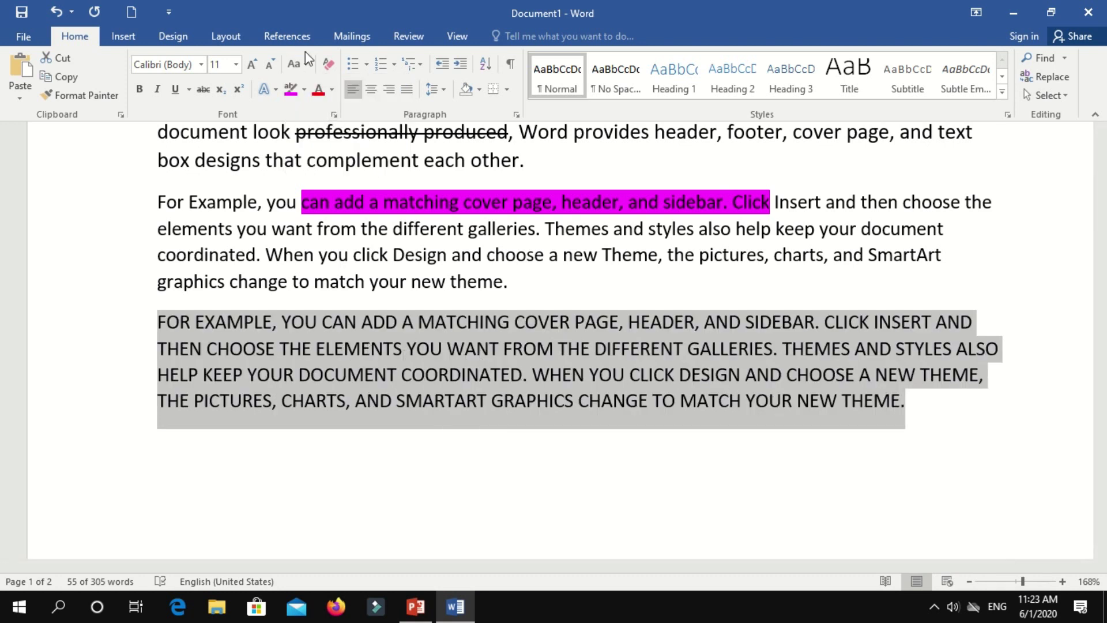
# Step: Change the third paragraph to Capitalize Each Word and deselect it
pyautogui.click(298, 64)
pyautogui.click(327, 149)
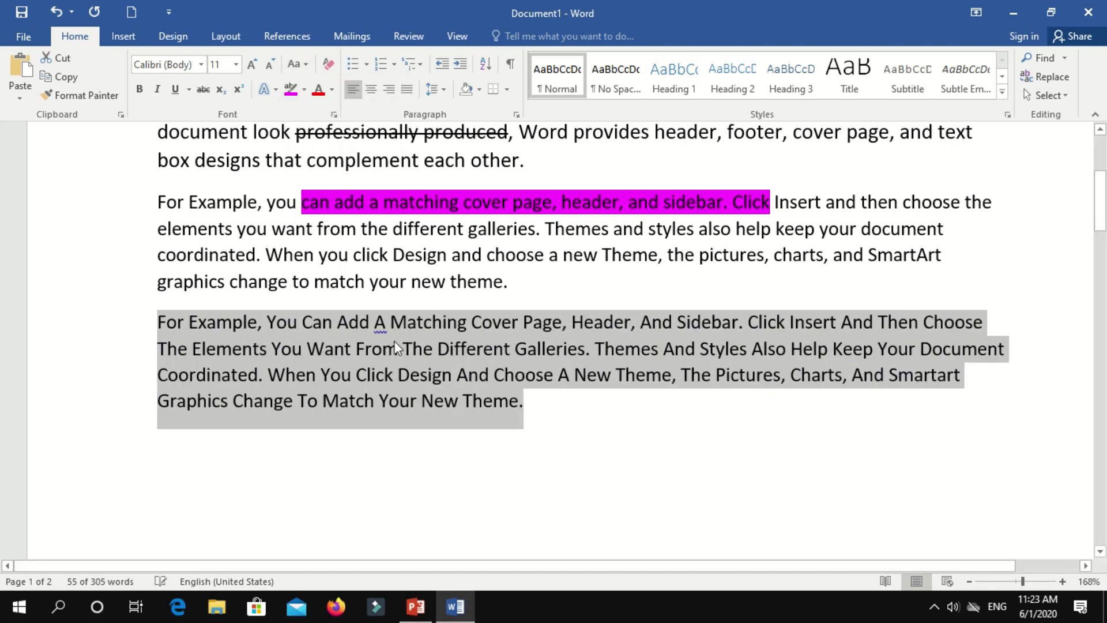
pyautogui.click(345, 330)
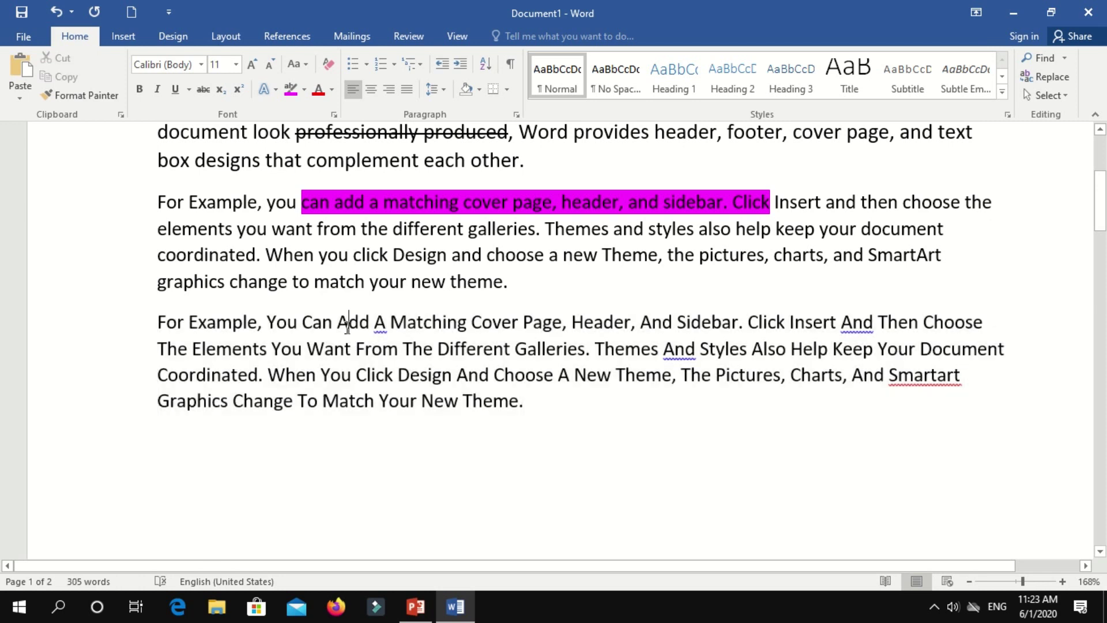
# Step: Apply toggle case to the whole third paragraph and deselect it
pyautogui.moveTo(391, 322); pyautogui.dragTo(482, 322)
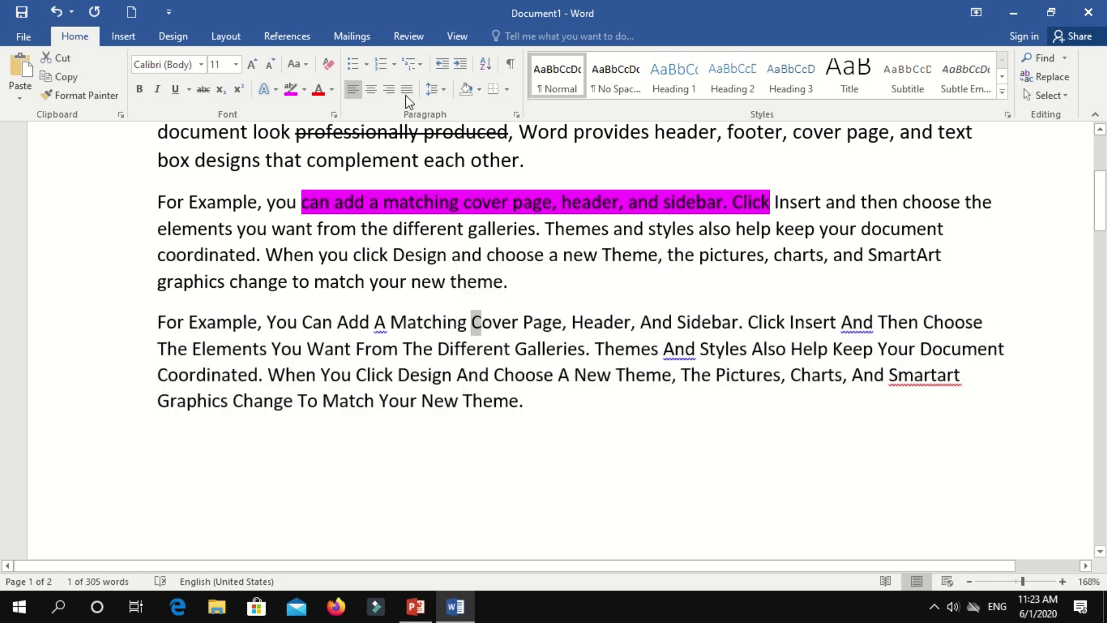
pyautogui.tripleClick(154, 321)
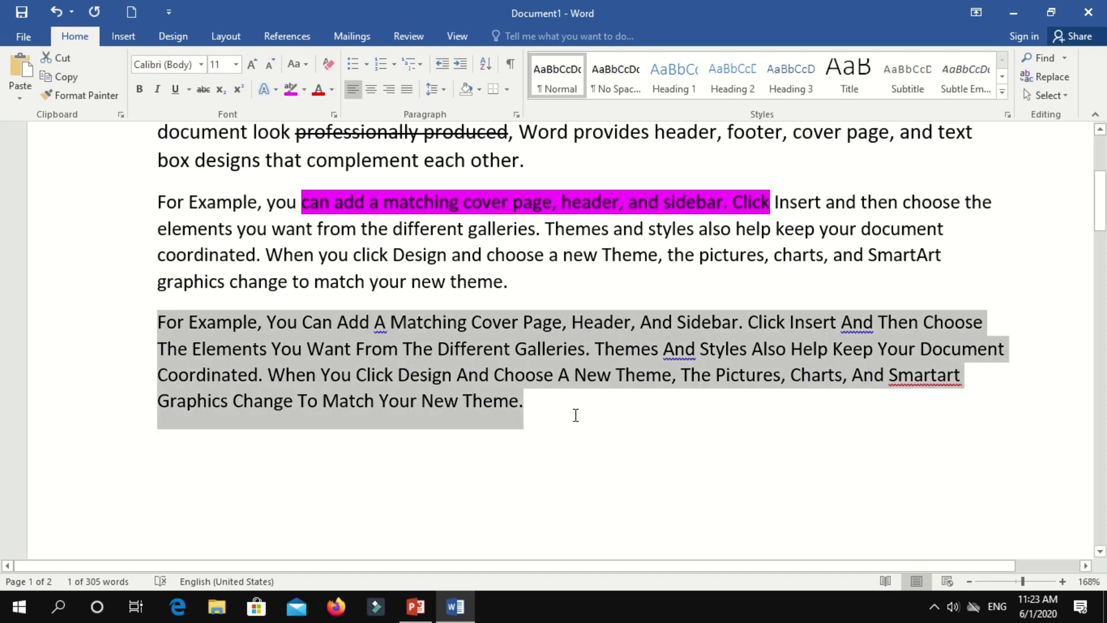
pyautogui.click(305, 65)
pyautogui.click(316, 158)
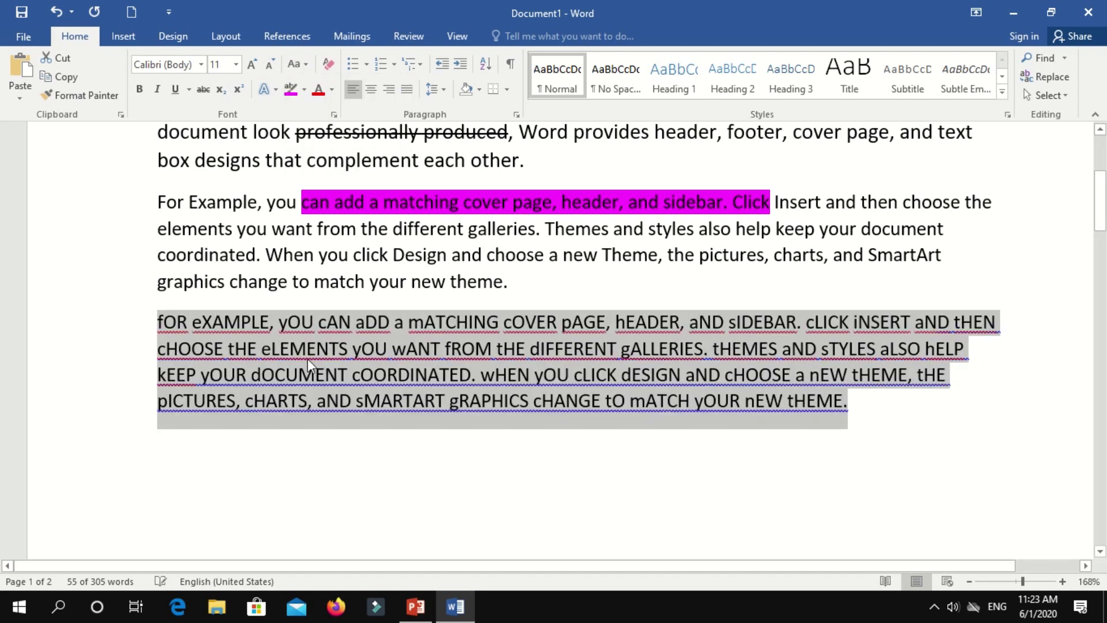
pyautogui.click(307, 359)
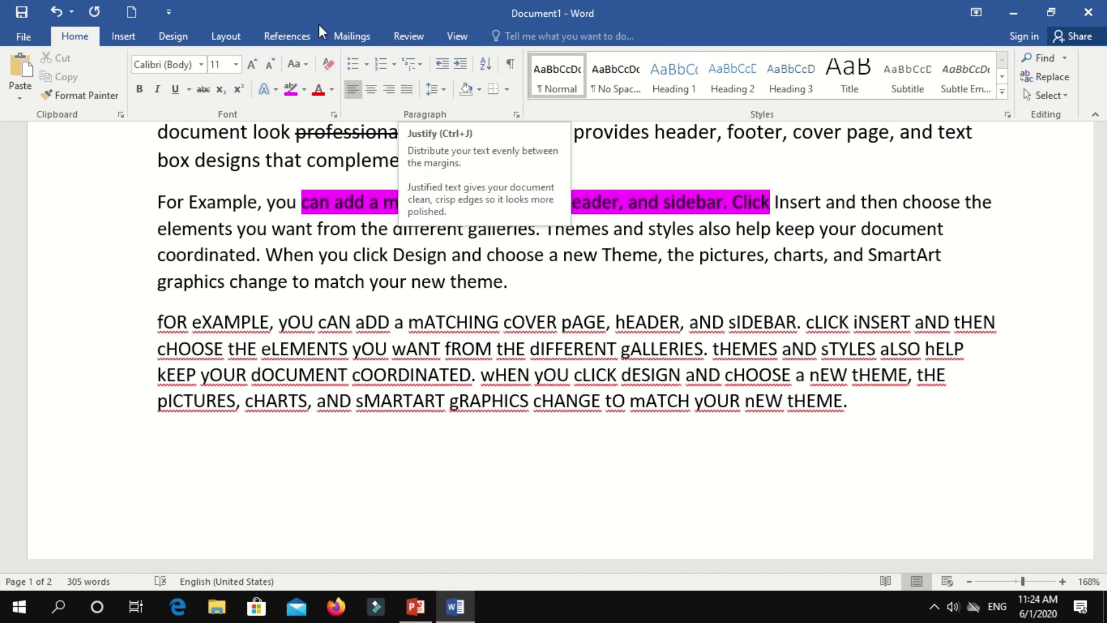
# Step: Try center and right alignment on the first paragraph, justify it, and deselect the text
pyautogui.scroll(3, 331, 216)
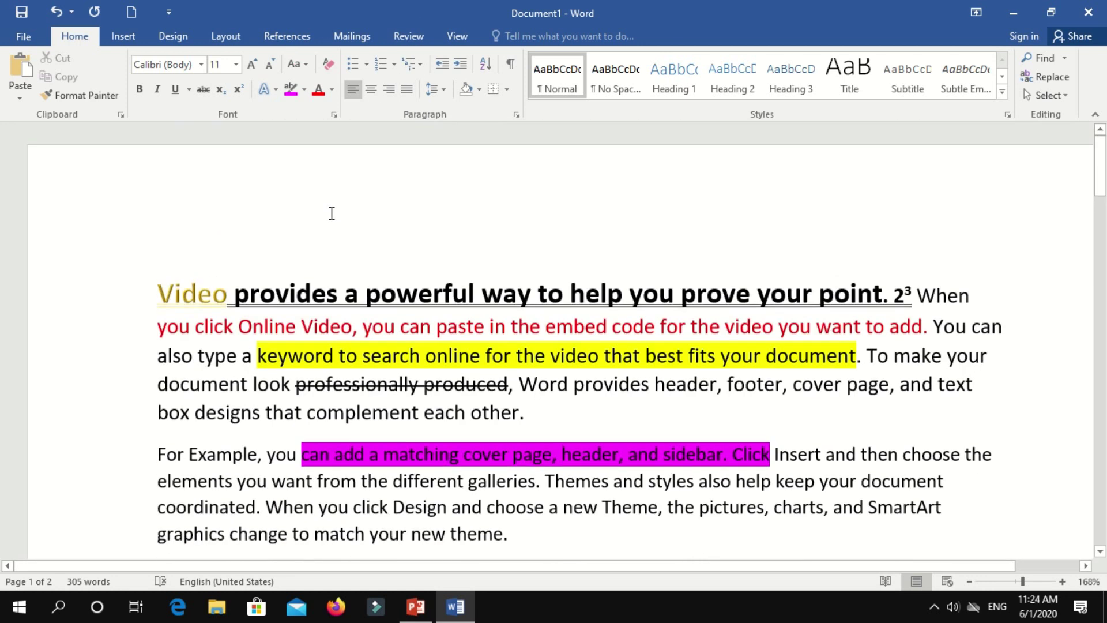
pyautogui.doubleClick(385, 139)
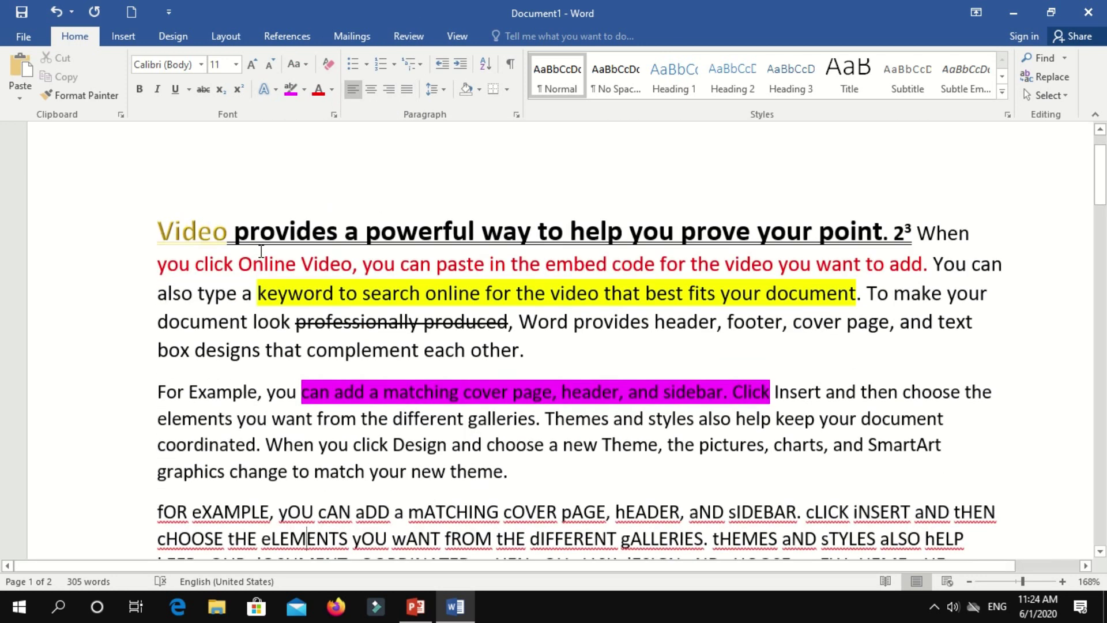
pyautogui.moveTo(156, 228); pyautogui.dragTo(525, 342)
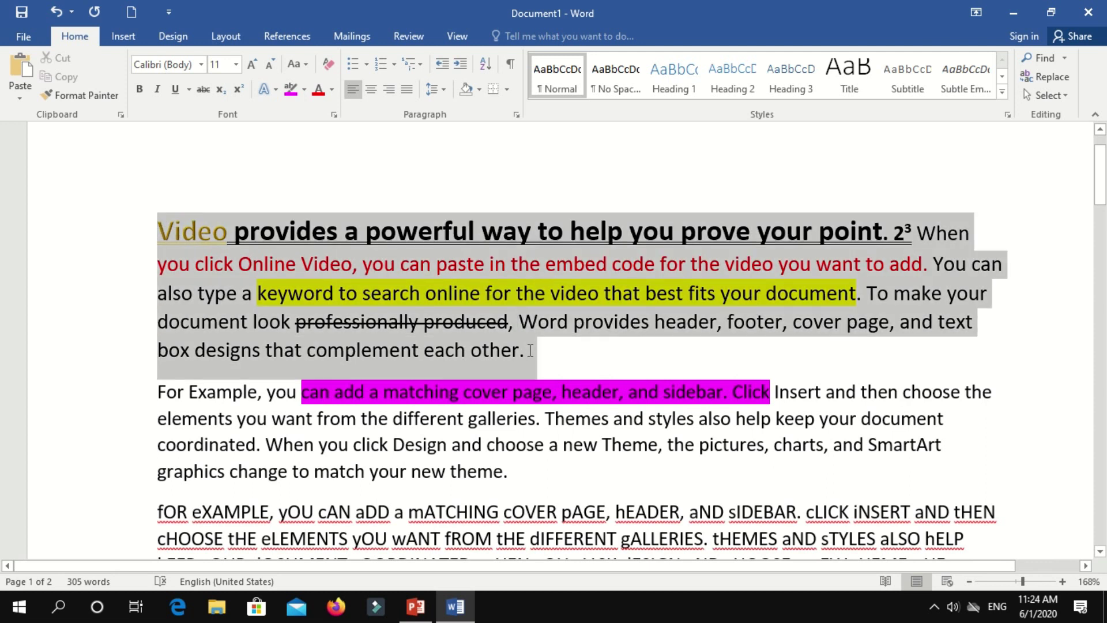
pyautogui.click(359, 96)
pyautogui.moveTo(336, 72)
pyautogui.mouseDown()
pyautogui.moveTo(363, 128)
pyautogui.moveTo(496, 133)
pyautogui.mouseUp()
pyautogui.moveTo(335, 99); pyautogui.dragTo(327, 98)
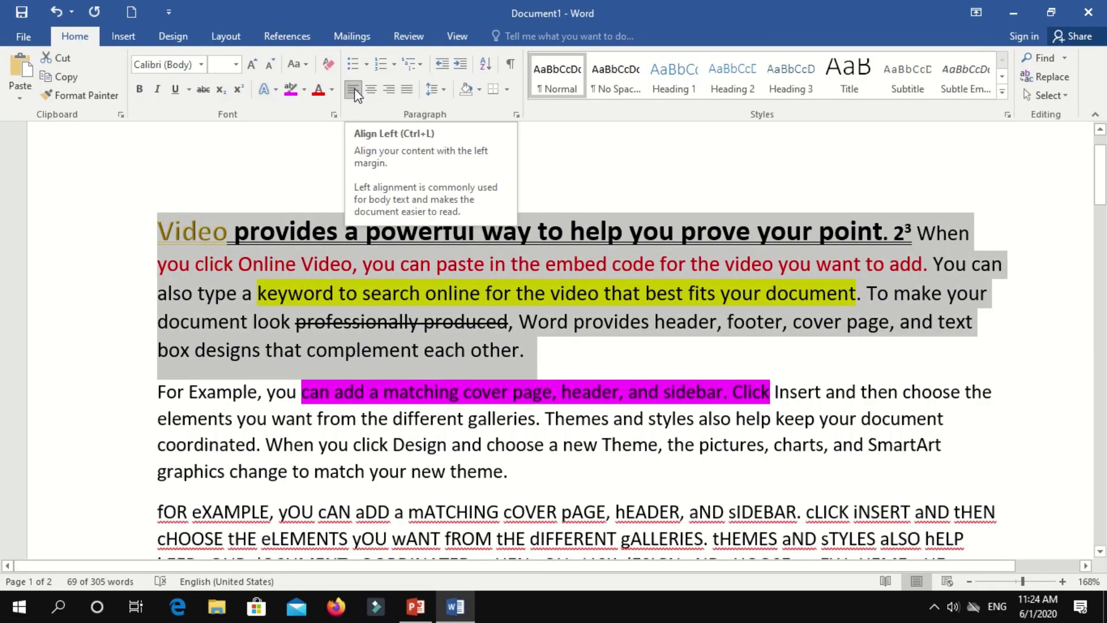
pyautogui.click(371, 89)
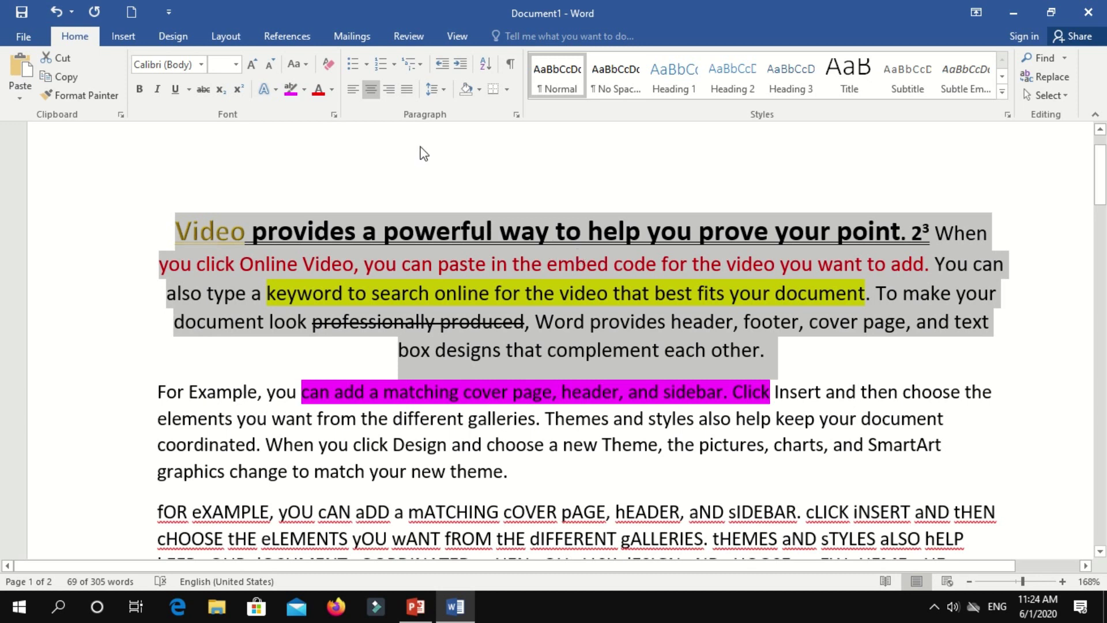
pyautogui.click(390, 91)
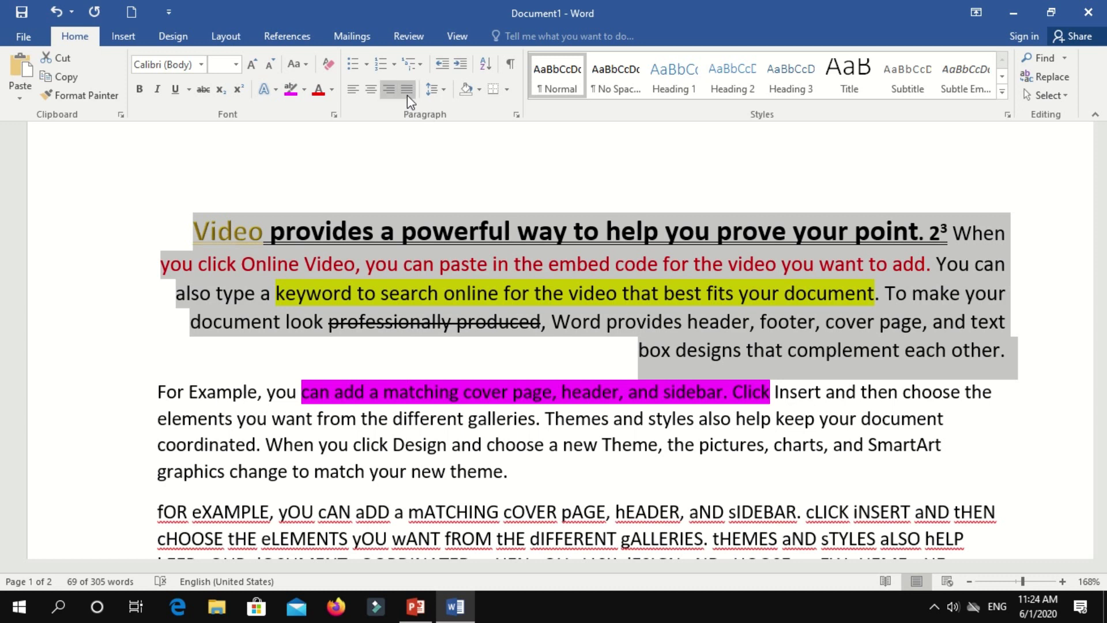
pyautogui.click(407, 93)
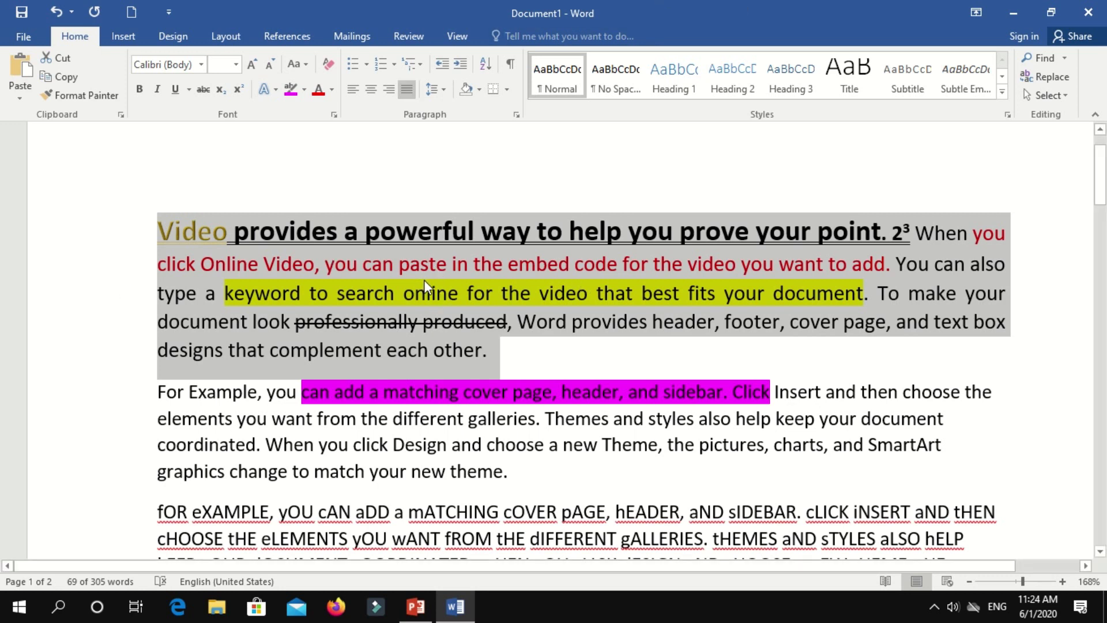
pyautogui.click(216, 263)
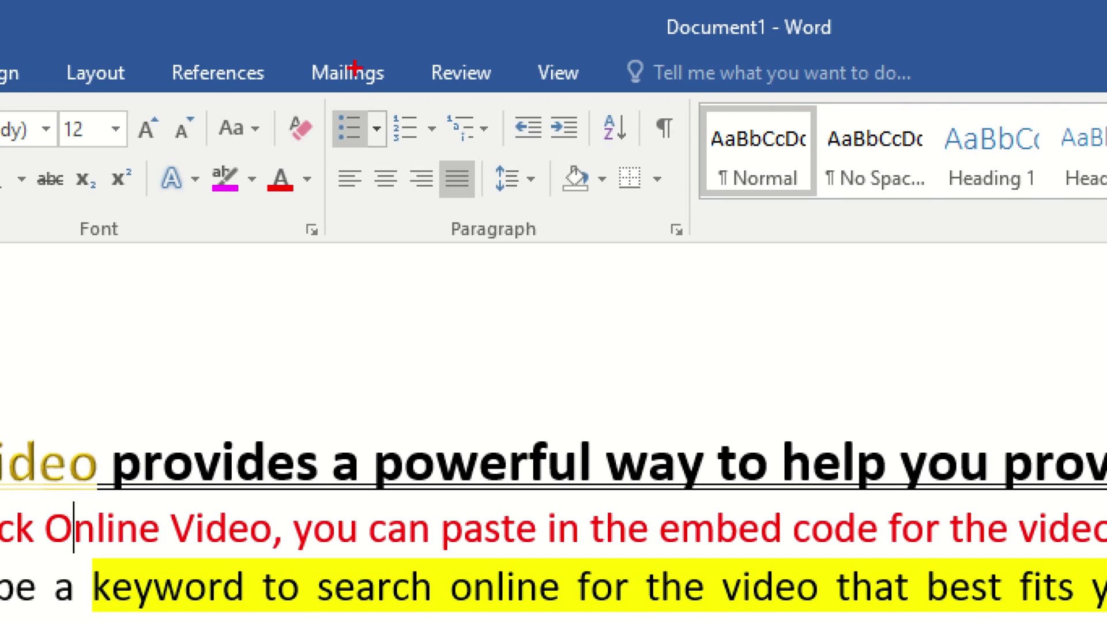
# Step: Select the three paragraphs and turn them into a list with round bullets
pyautogui.moveTo(333, 106)
pyautogui.mouseDown()
pyautogui.moveTo(380, 165)
pyautogui.moveTo(420, 165)
pyautogui.mouseUp()
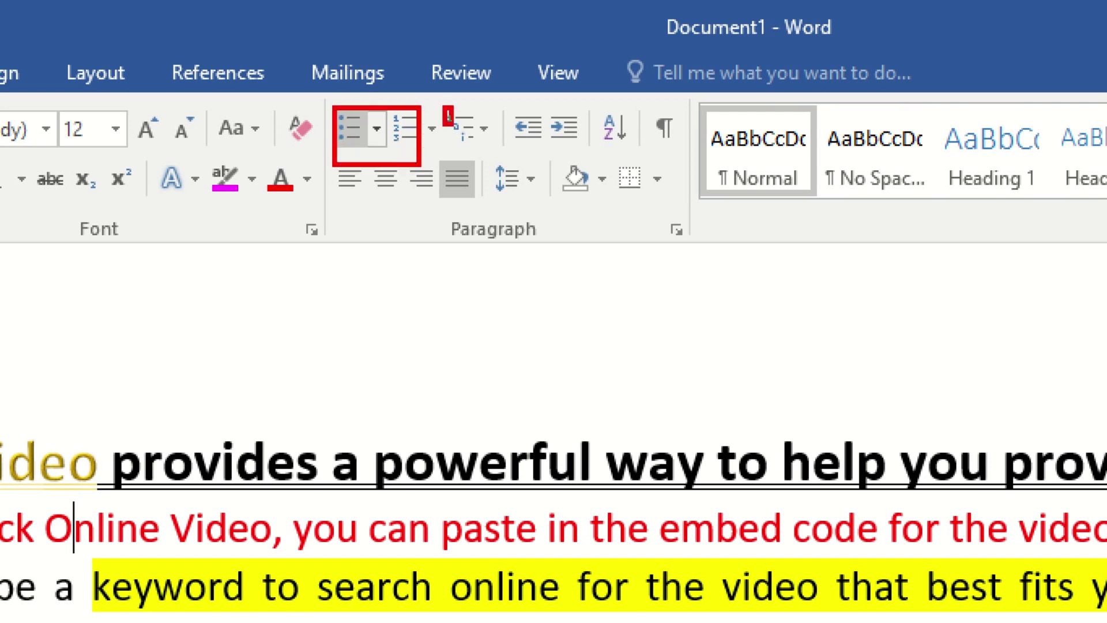
pyautogui.moveTo(444, 106); pyautogui.dragTo(462, 140)
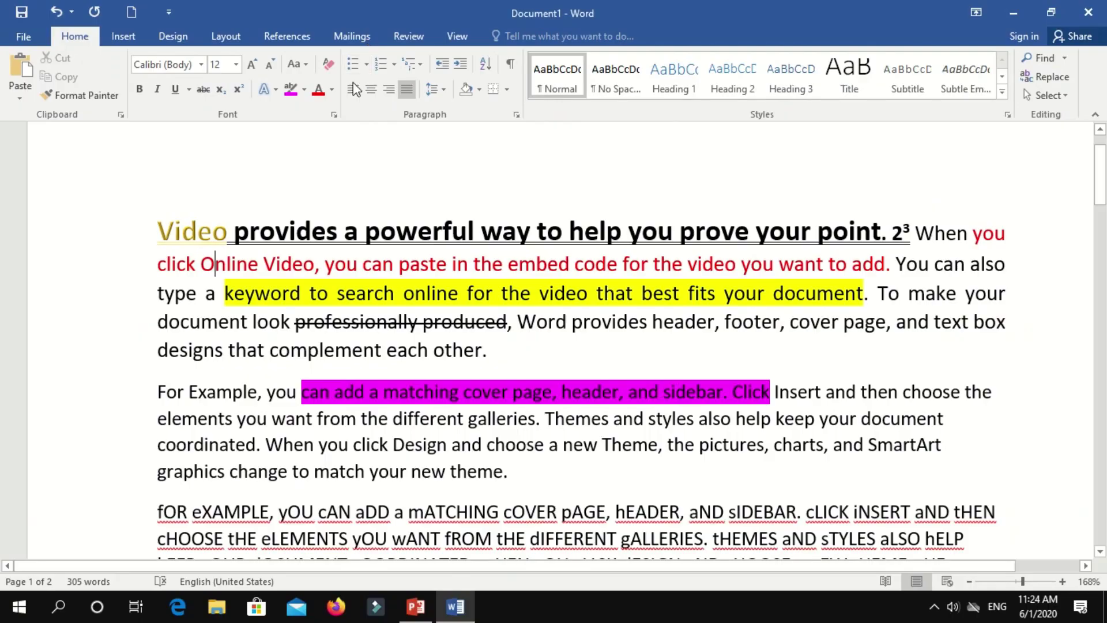
pyautogui.hotkey('ctrl', 'a')
pyautogui.press('Delete')
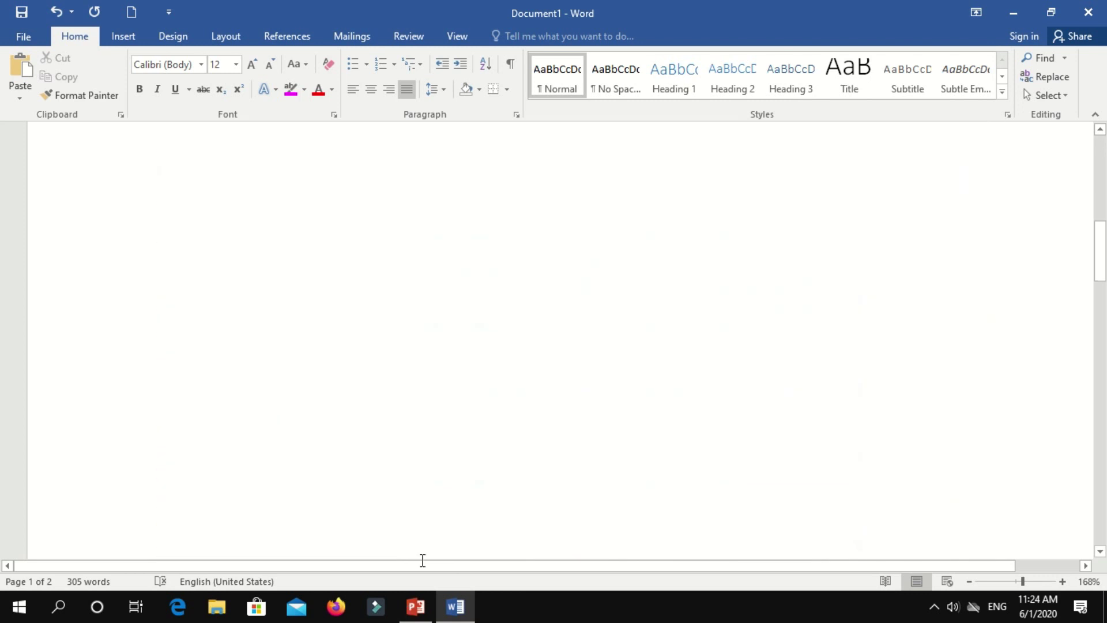
pyautogui.hotkey('ctrl', 'z')
pyautogui.scroll(6, 681, 308)
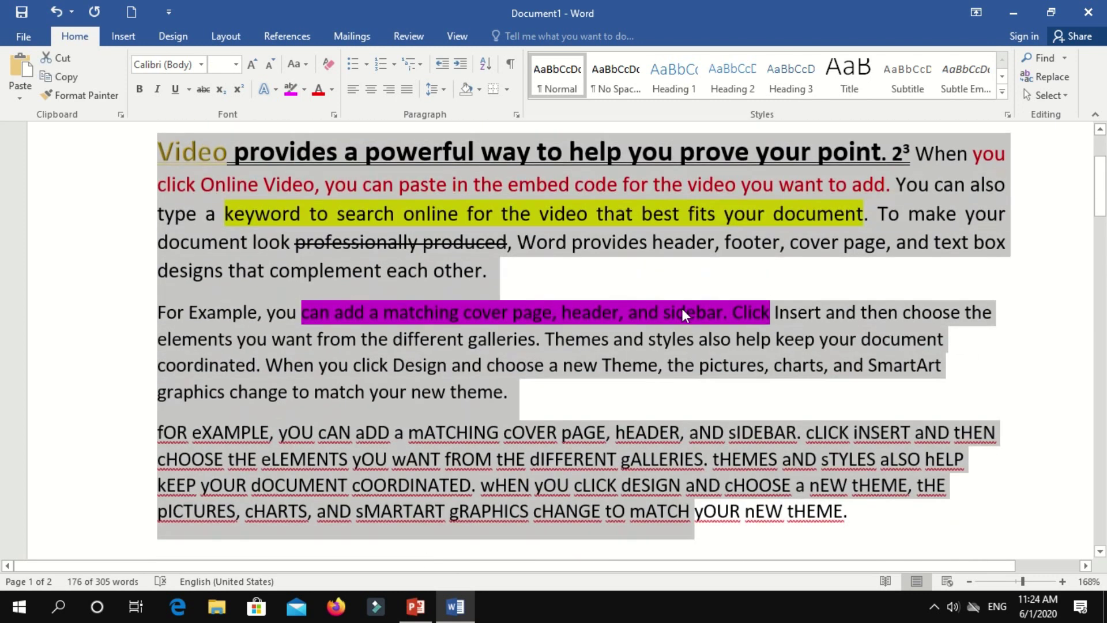
pyautogui.click(352, 64)
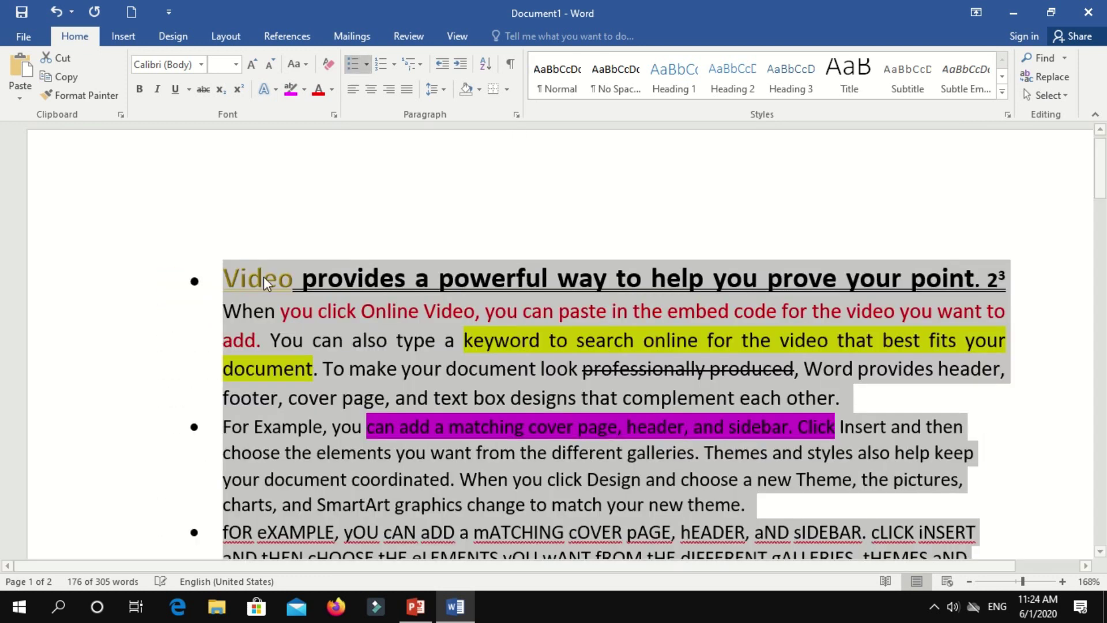
pyautogui.scroll(-1, 275, 344)
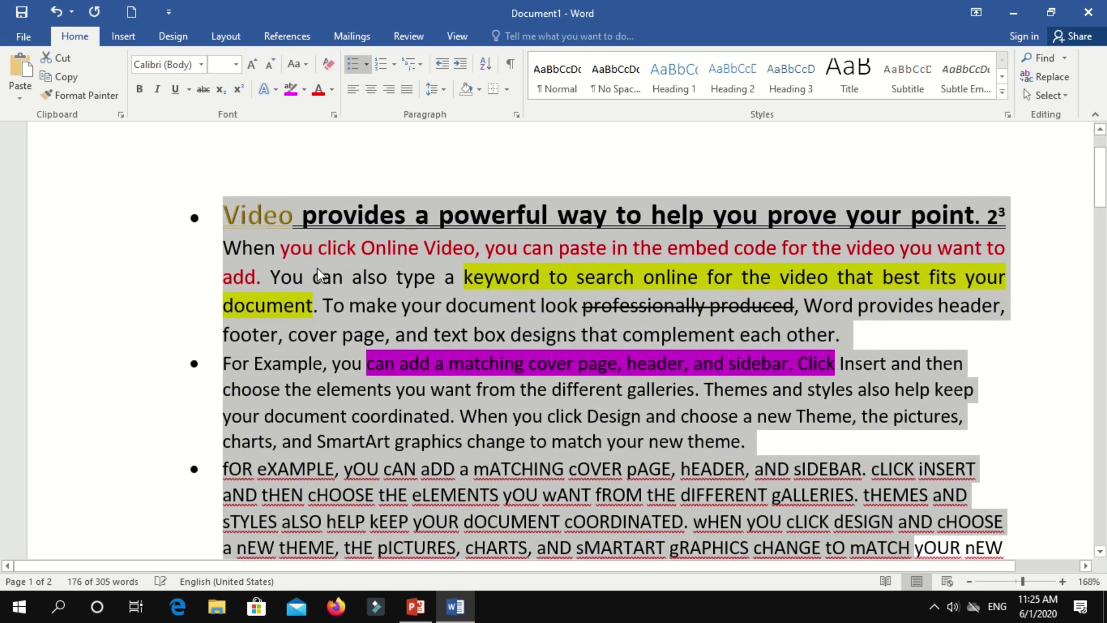
# Step: Reselect all three bulleted paragraphs and change their bullets to the four-diamond symbol
pyautogui.moveTo(225, 216); pyautogui.dragTo(853, 342)
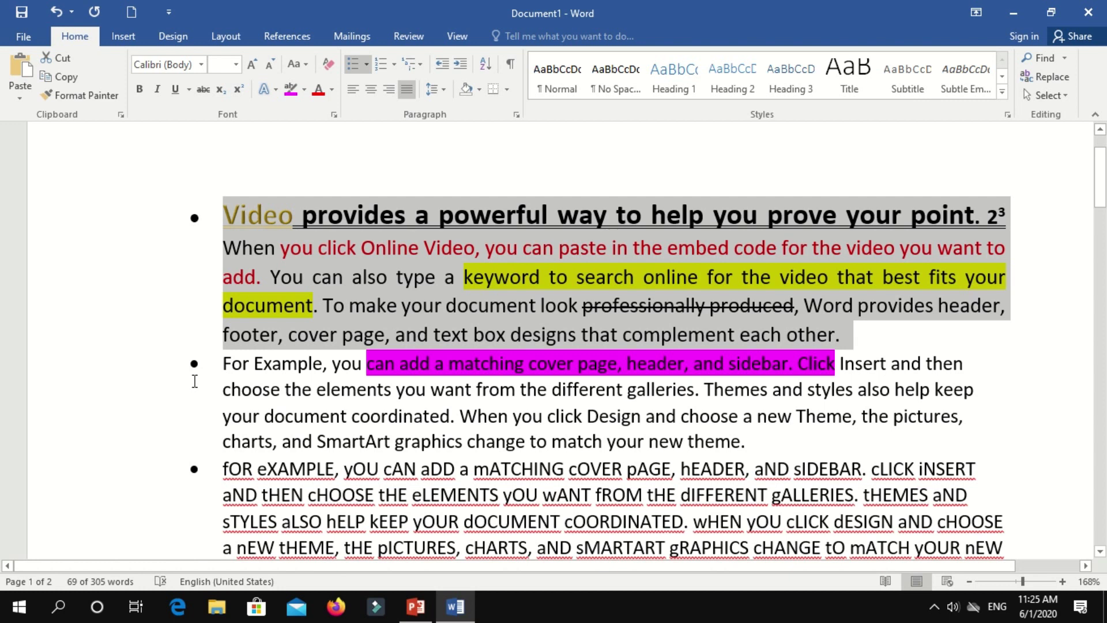
pyautogui.scroll(-4, 158, 238)
pyautogui.scroll(4, 159, 237)
pyautogui.moveTo(224, 214); pyautogui.dragTo(531, 363)
pyautogui.scroll(10, 531, 362)
pyautogui.scroll(2, 531, 361)
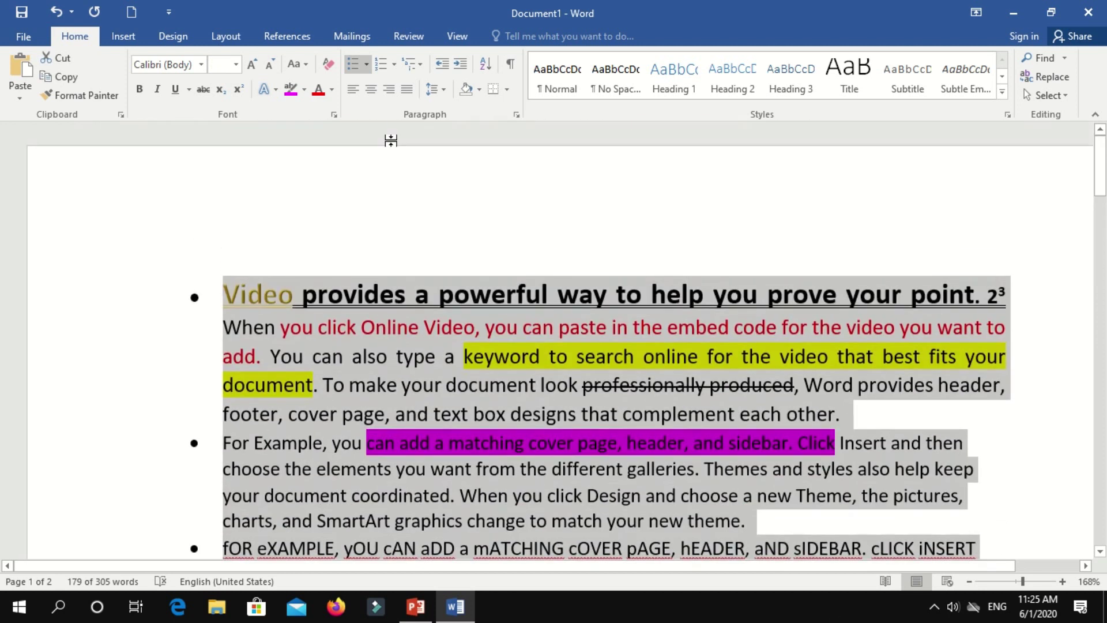
pyautogui.click(366, 65)
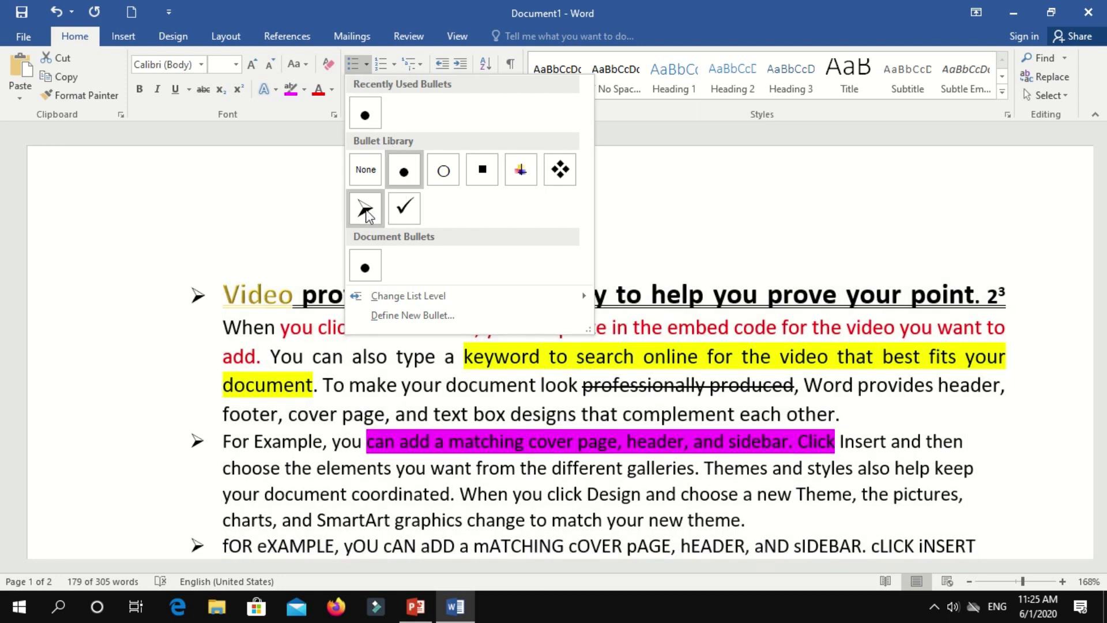
pyautogui.click(560, 169)
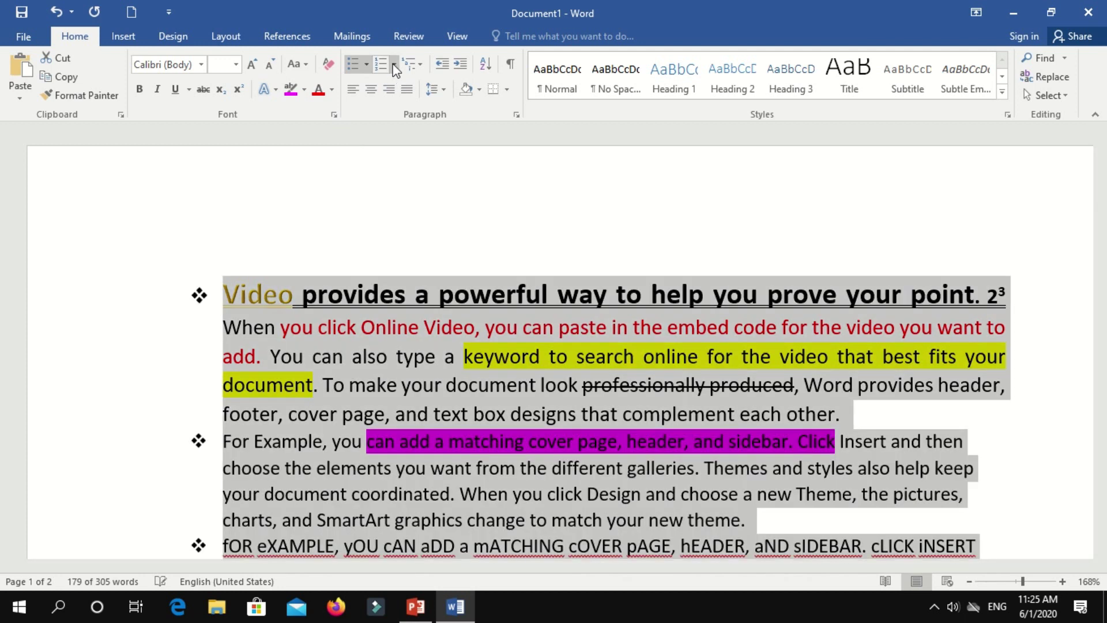
# Step: Number the three selected paragraphs with the 1. 2. 3. format
pyautogui.click(394, 65)
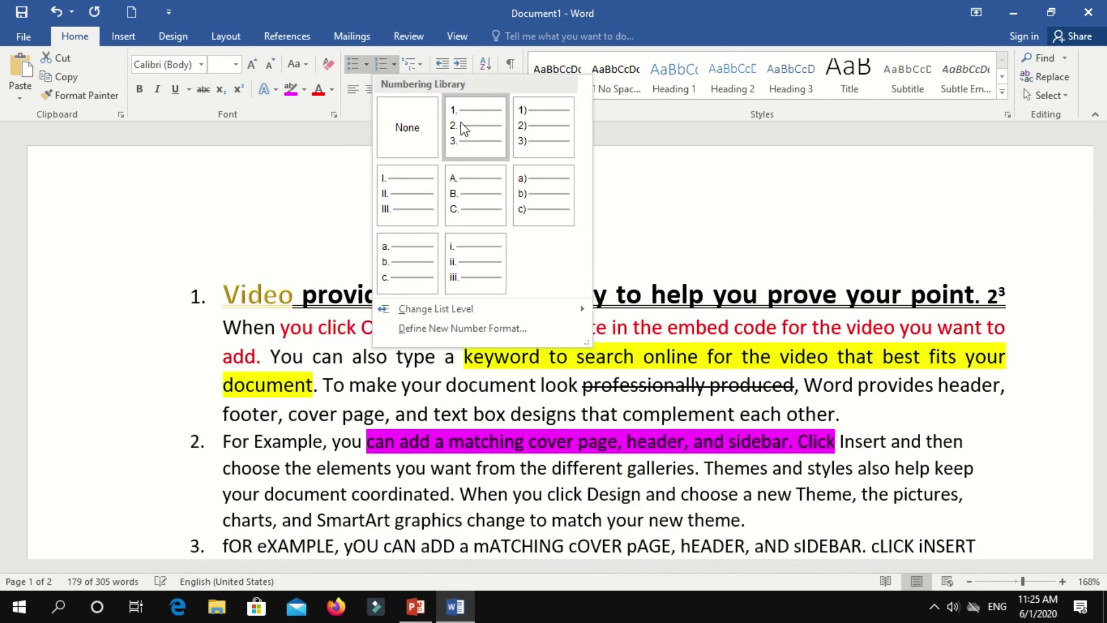
pyautogui.click(461, 122)
pyautogui.scroll(-2, 345, 281)
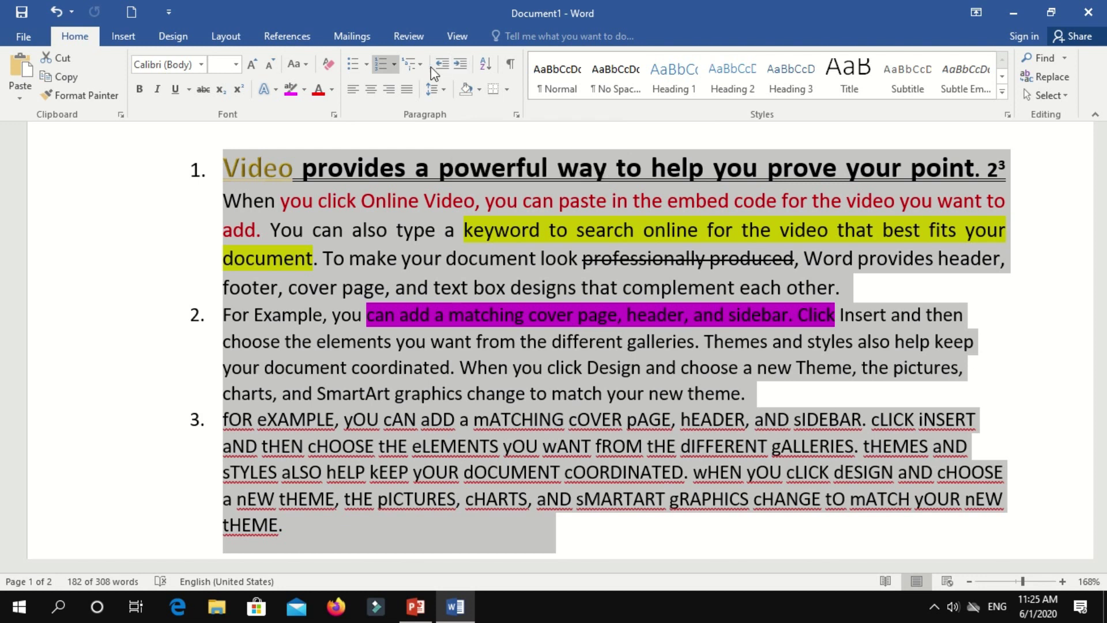
# Step: Remove the list formatting from the three paragraphs and deselect them
pyautogui.click(367, 64)
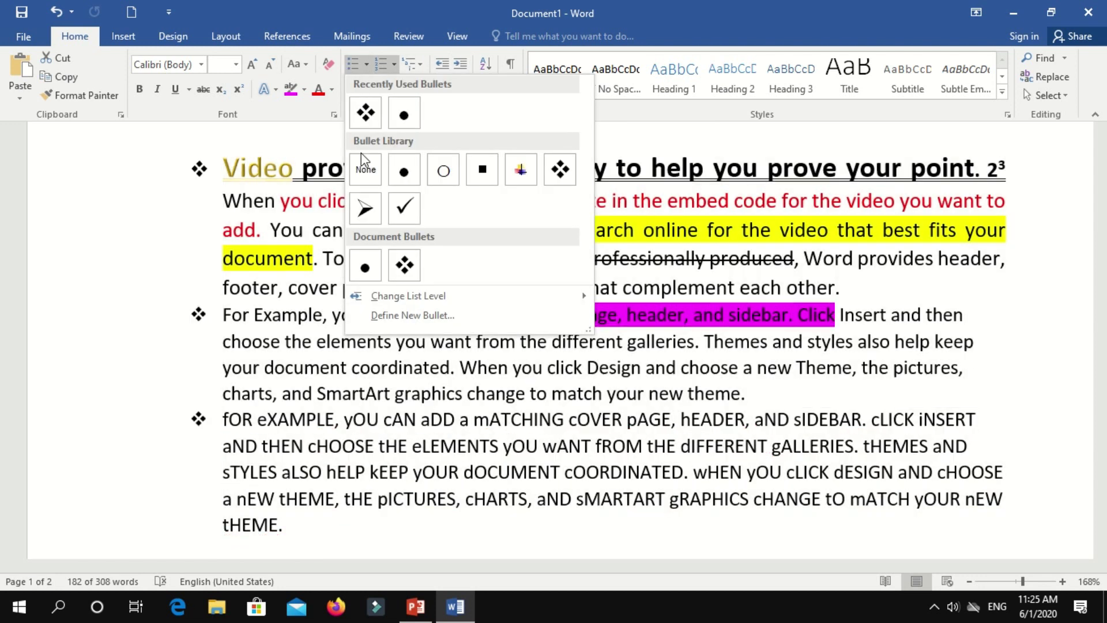
pyautogui.click(403, 168)
pyautogui.click(196, 201)
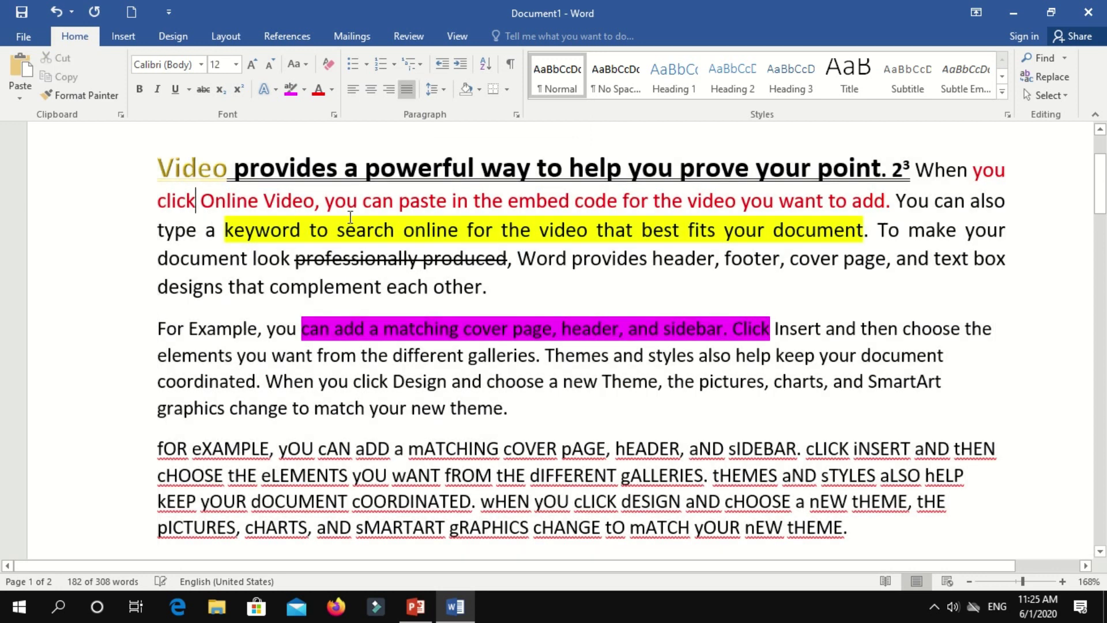
# Step: Indent only the first line of the first paragraph with a tab before "Video"
pyautogui.scroll(2, 159, 288)
pyautogui.click(158, 291)
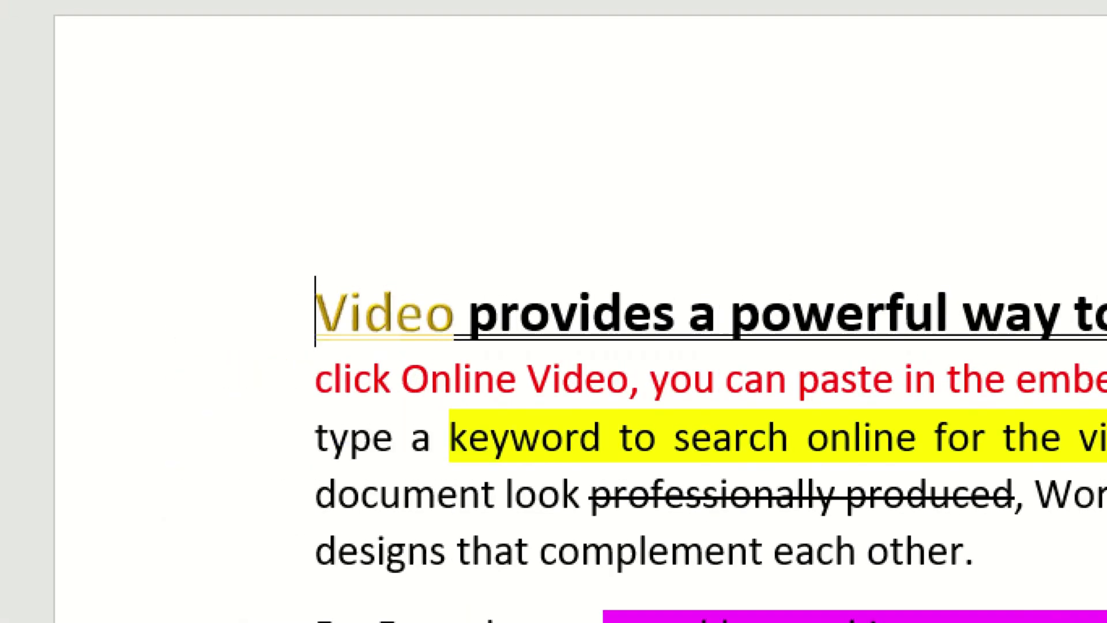
pyautogui.moveTo(58, 256); pyautogui.dragTo(316, 407)
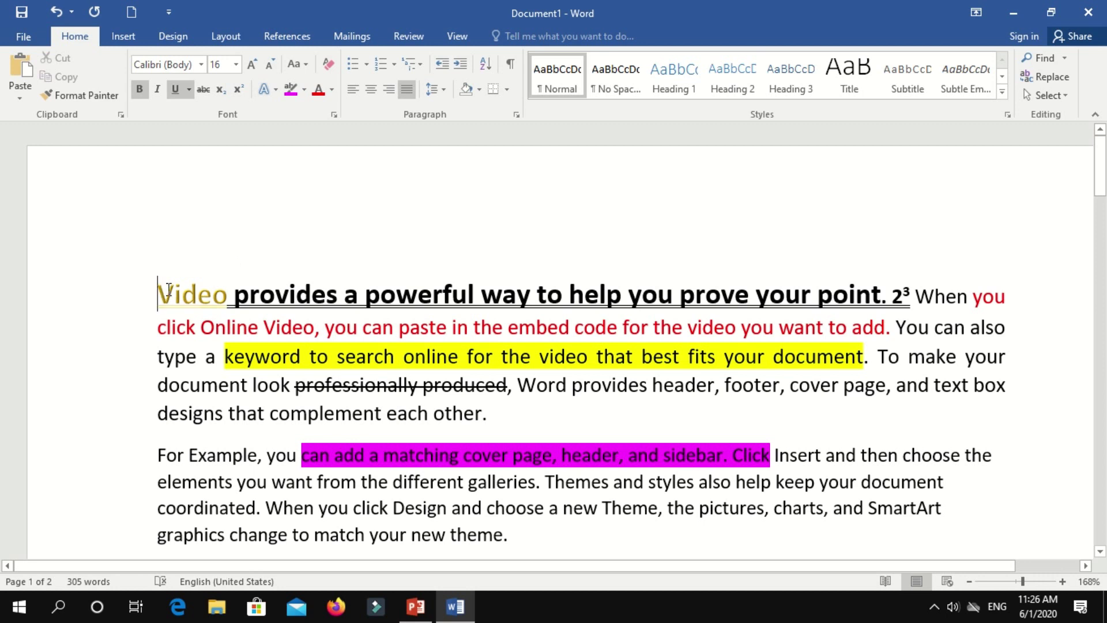
pyautogui.press('Tab')
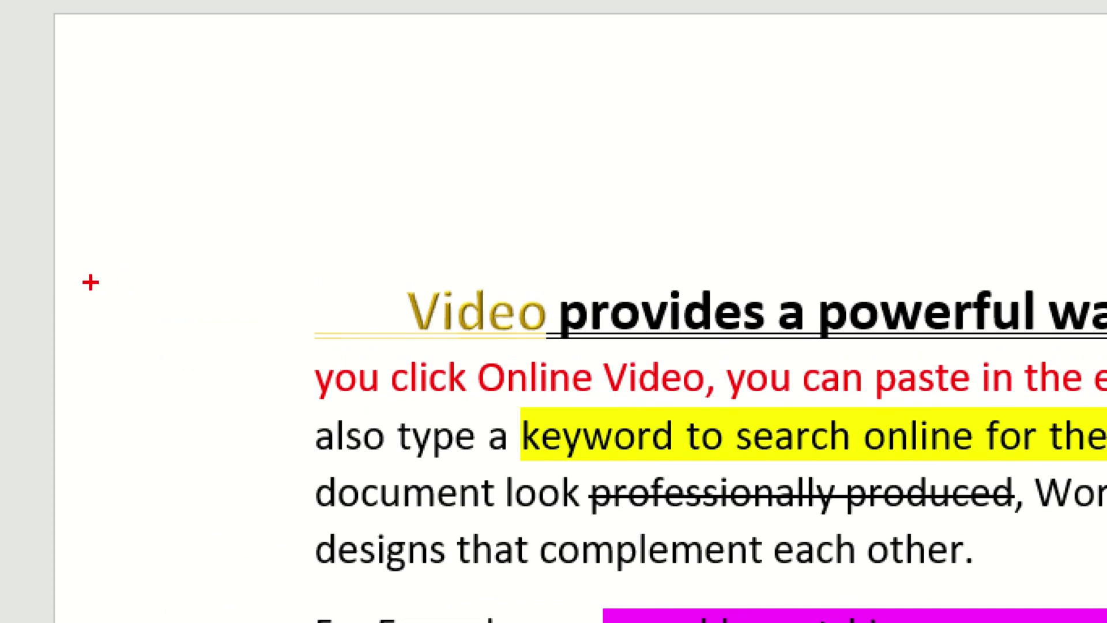
pyautogui.moveTo(54, 269); pyautogui.dragTo(317, 442)
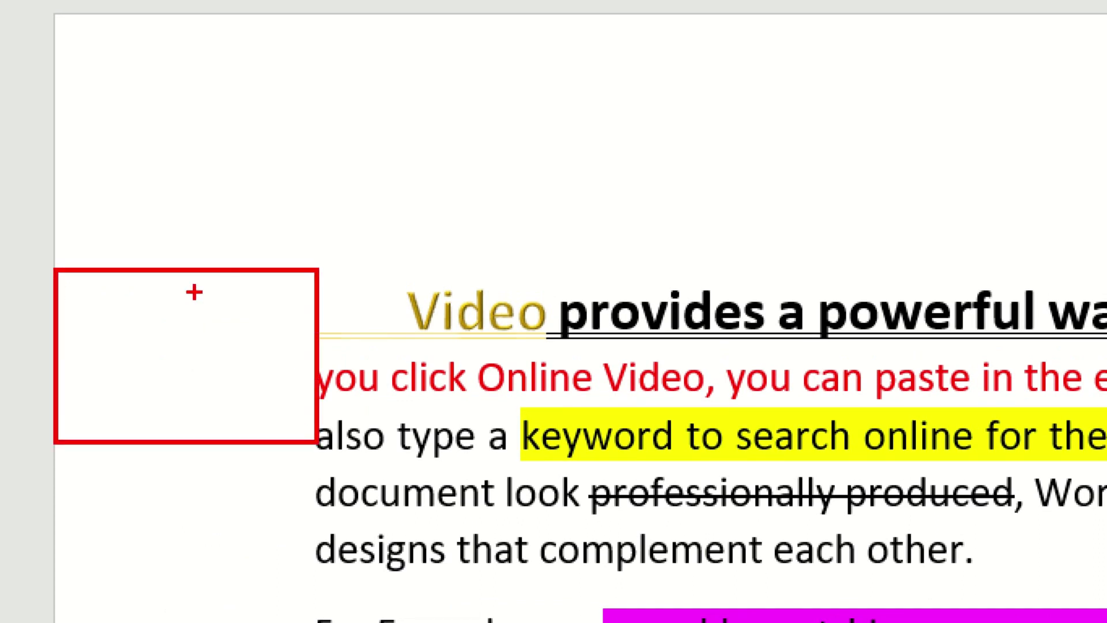
pyautogui.moveTo(322, 269); pyautogui.dragTo(408, 356)
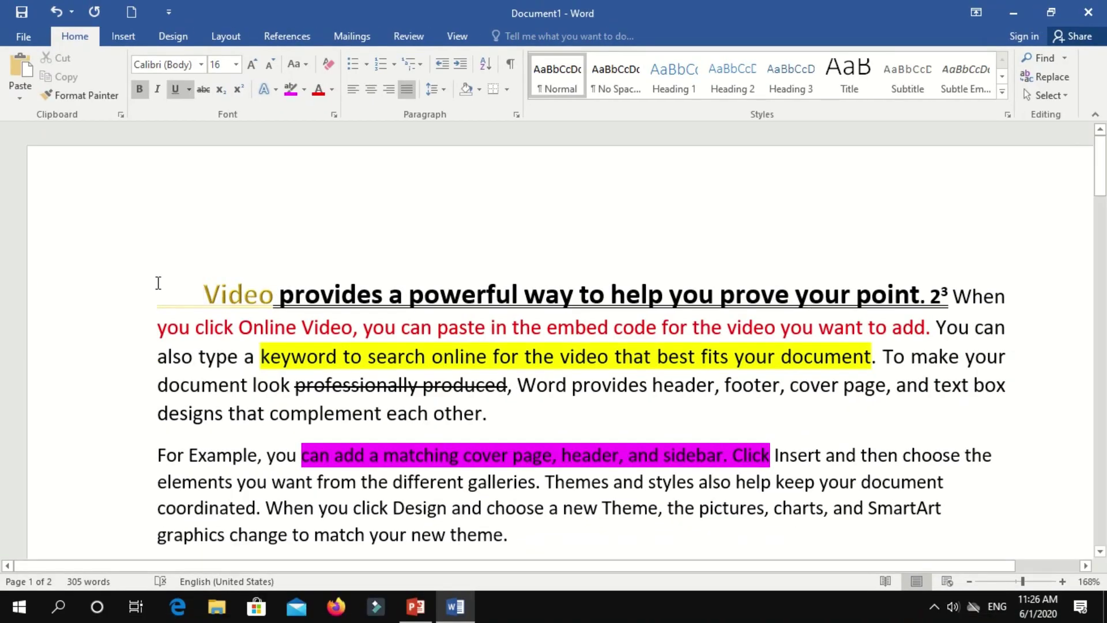
# Step: Remove the tab indent before "Video" at the start of the first paragraph
pyautogui.press('Delete')
pyautogui.press('BackSpace')
pyautogui.press('BackSpace')
pyautogui.press('BackSpace')
pyautogui.press('BackSpace')
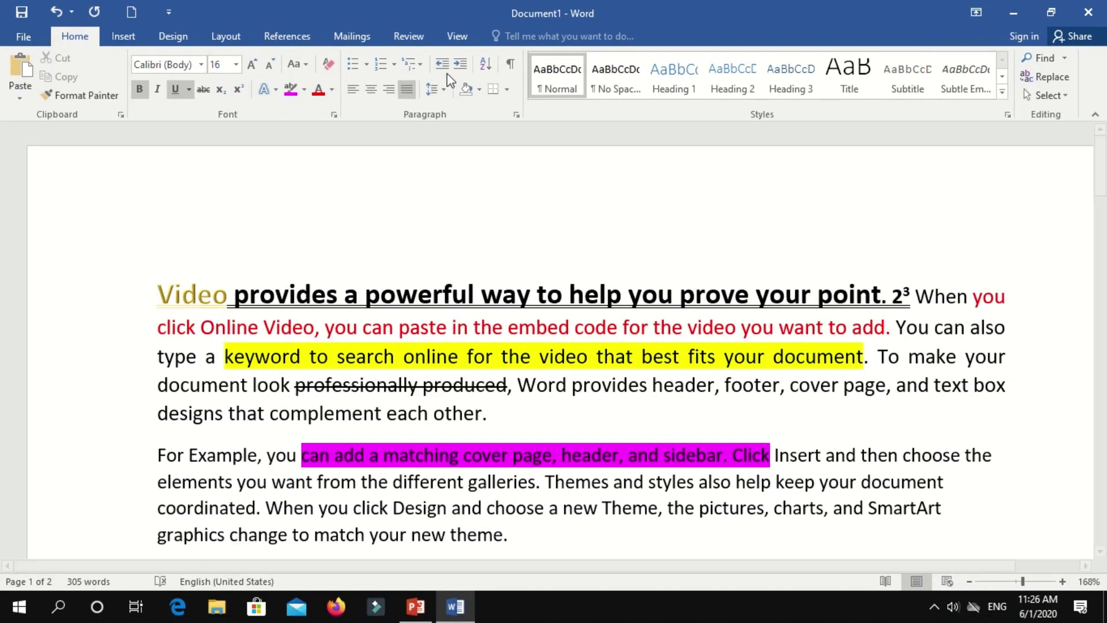
# Step: Increase the left indent of the whole first paragraph by one level and decrease it again
pyautogui.click(444, 65)
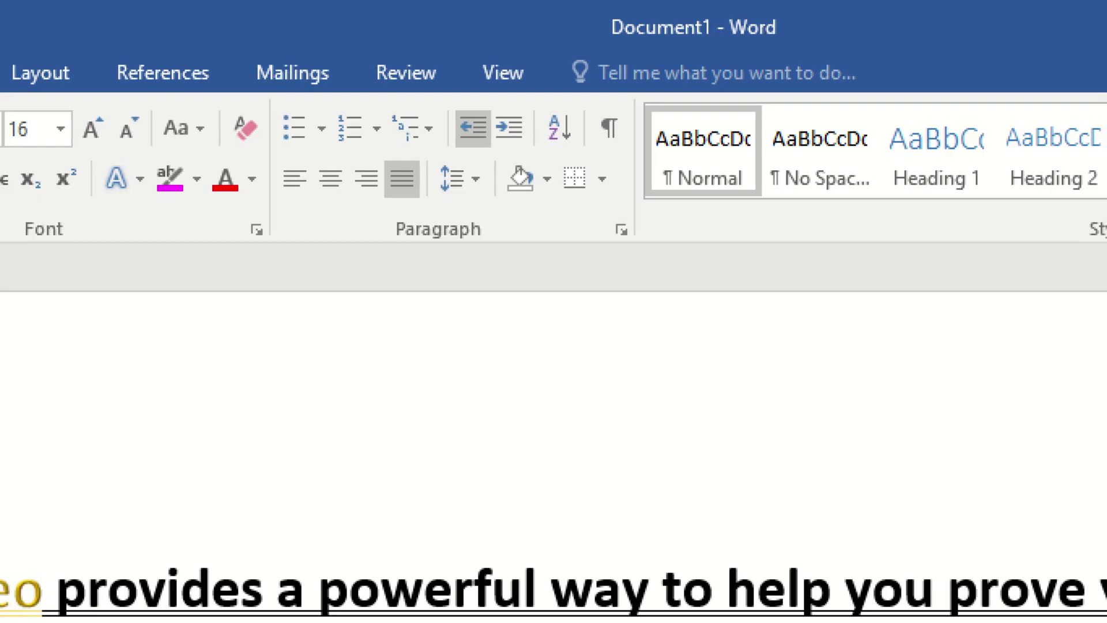
pyautogui.moveTo(447, 108); pyautogui.dragTo(533, 154)
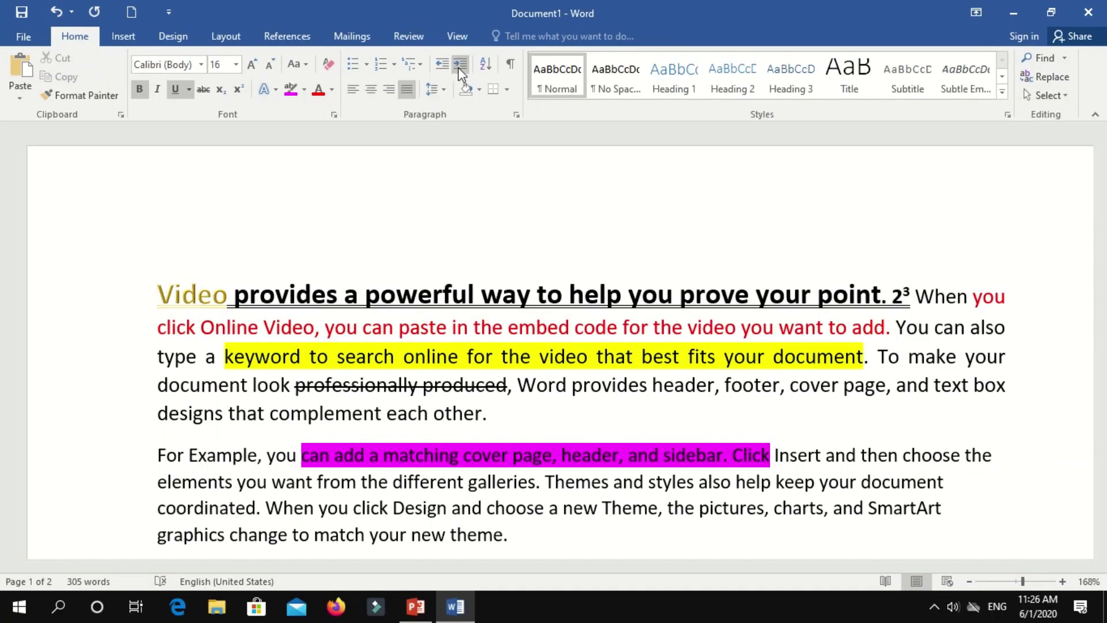
pyautogui.click(459, 67)
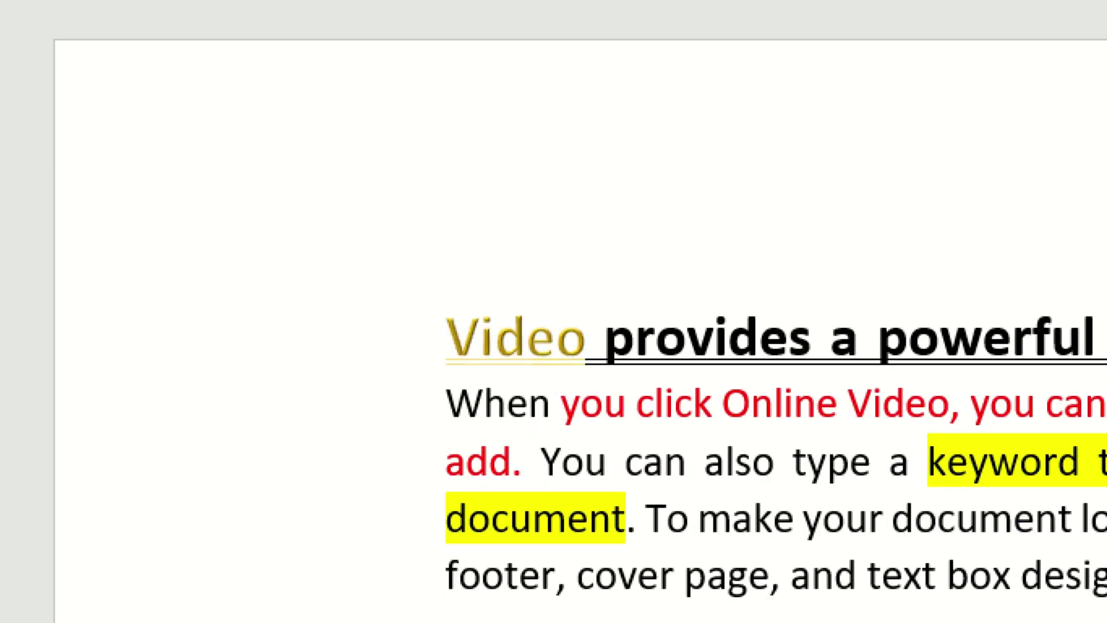
pyautogui.moveTo(52, 230)
pyautogui.mouseDown()
pyautogui.moveTo(323, 536)
pyautogui.moveTo(326, 607)
pyautogui.moveTo(316, 605)
pyautogui.mouseUp()
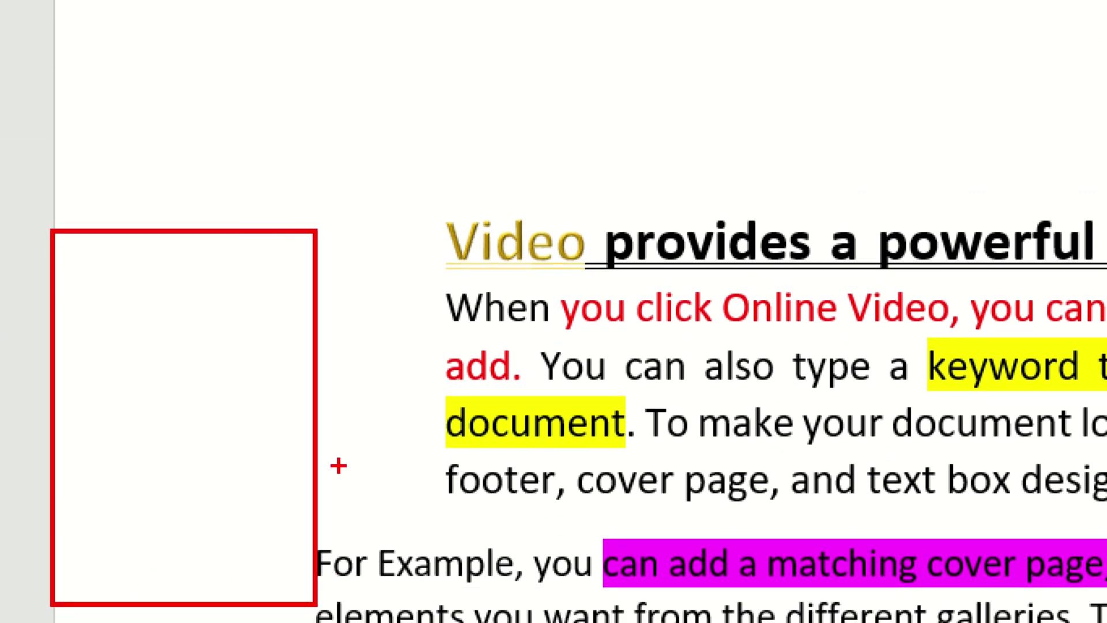
pyautogui.moveTo(316, 229); pyautogui.dragTo(445, 524)
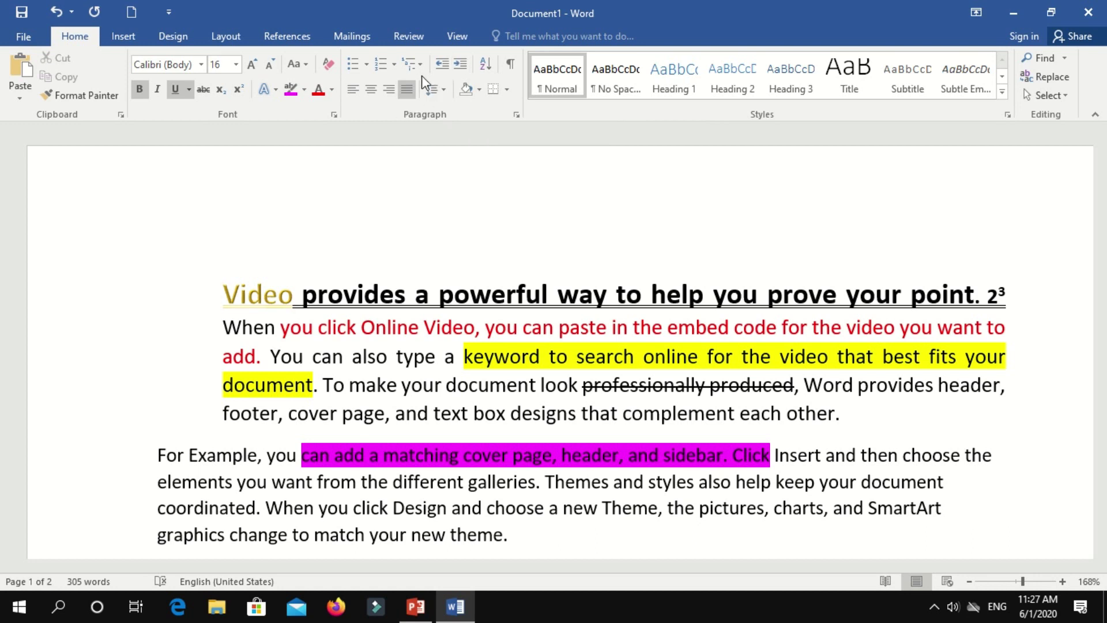
pyautogui.click(442, 63)
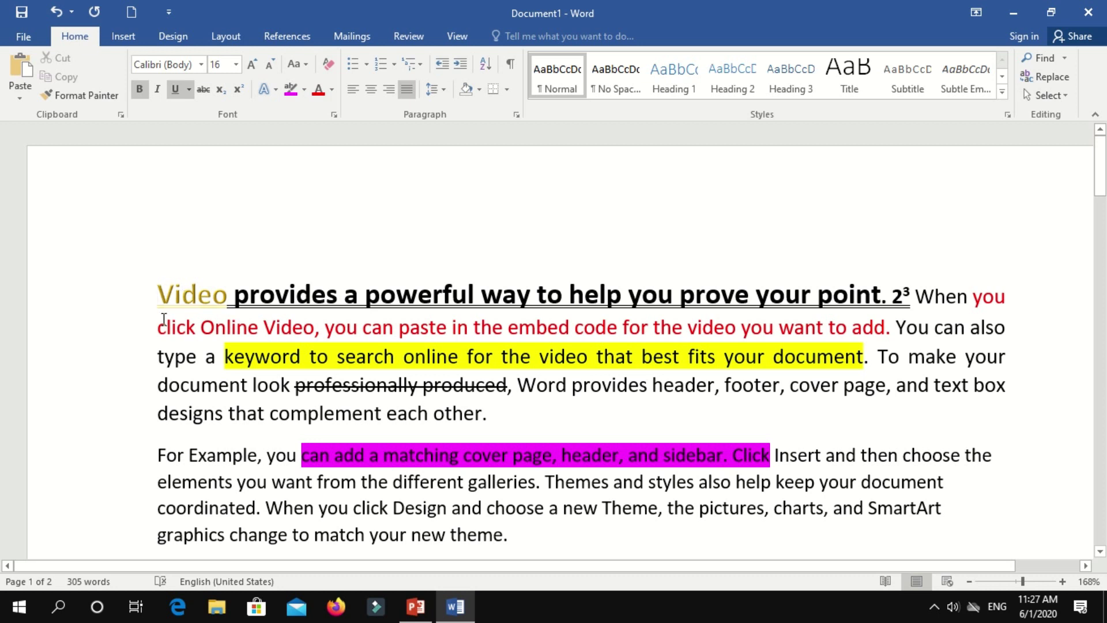
# Step: Select the first paragraph's text from "click Online Video" onward, raise its left indent one level and lower it back
pyautogui.moveTo(153, 328); pyautogui.dragTo(502, 418)
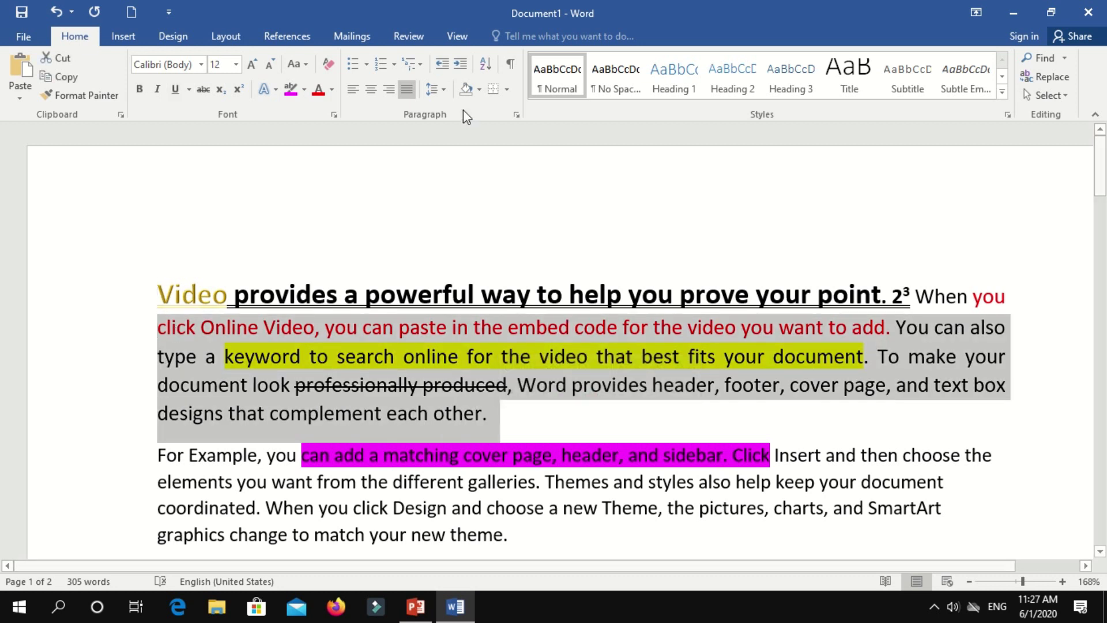
pyautogui.click(463, 64)
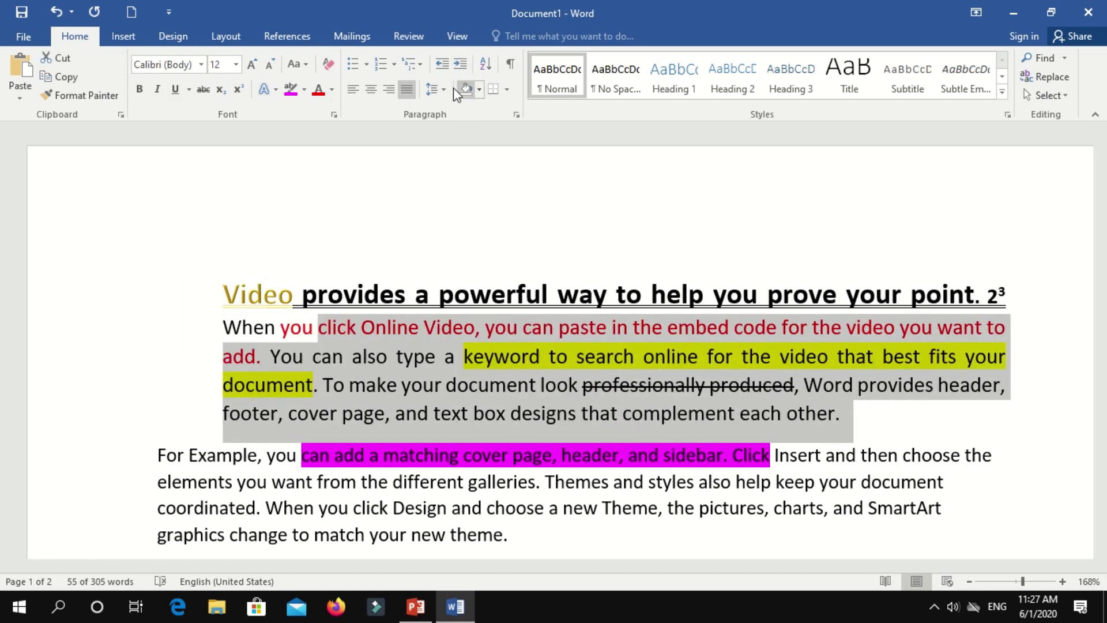
pyautogui.click(443, 63)
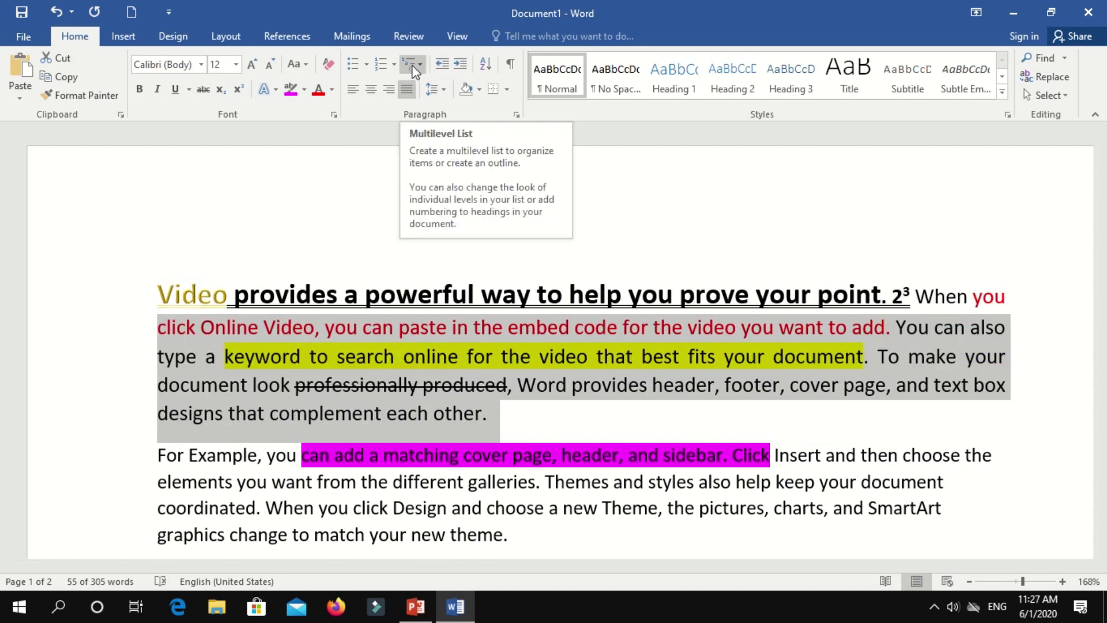
# Step: Insert a new line above the first paragraph containing the heading text "title"
pyautogui.click(159, 281)
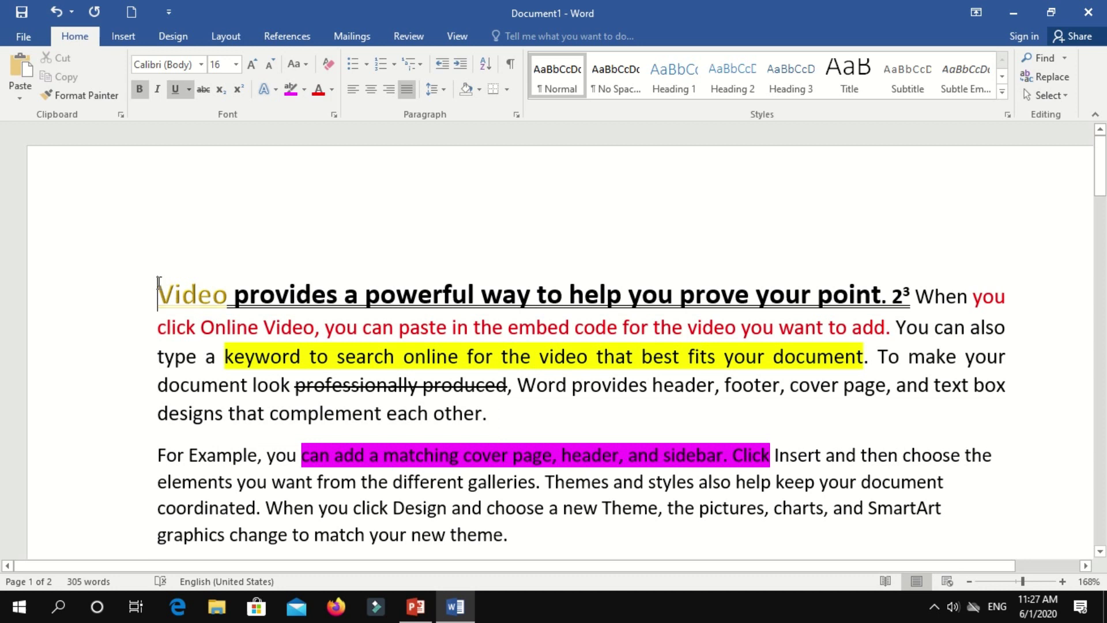
pyautogui.press('Return')
pyautogui.press('Up')
pyautogui.write('title')
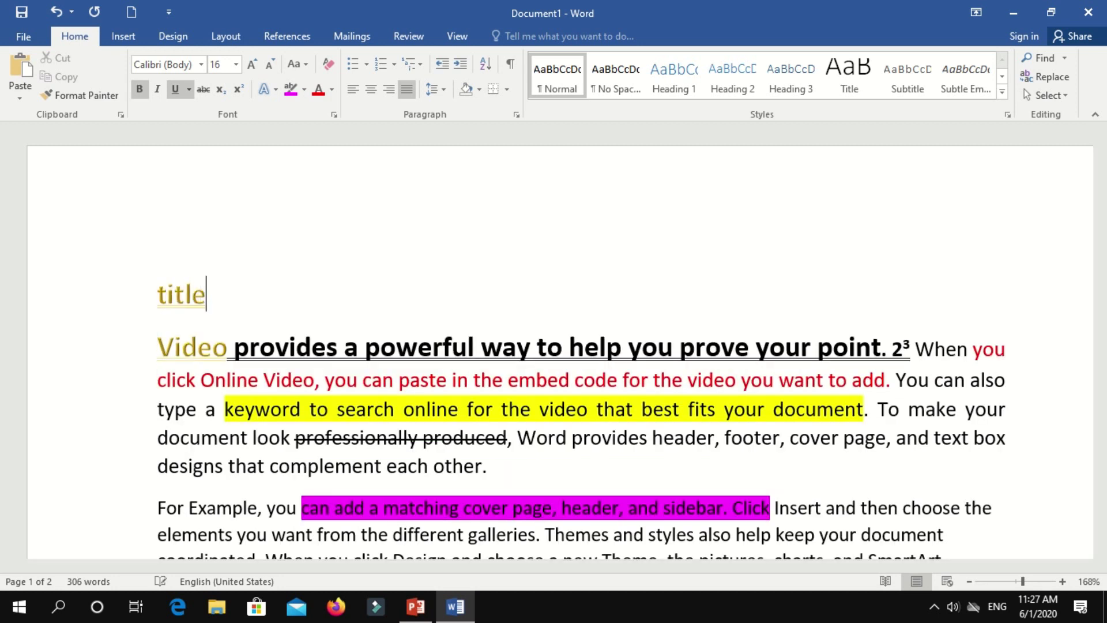
pyautogui.press('Left')
# Step: Add a line reading "Title 2" between the first paragraph and the "For Example" paragraph
pyautogui.scroll(-2, 207, 304)
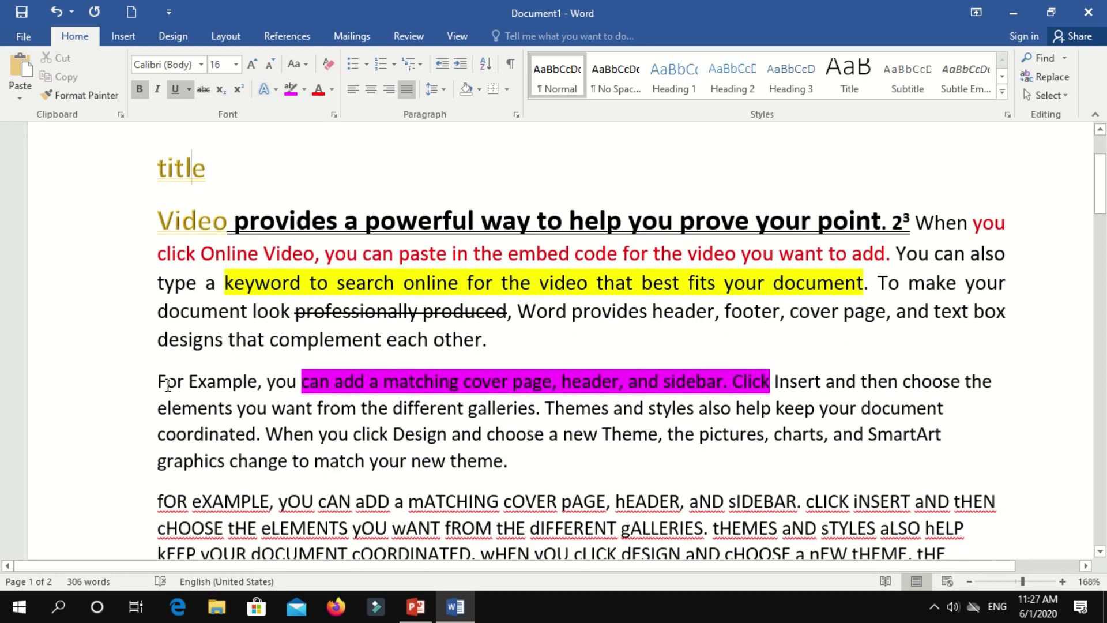
pyautogui.click(161, 343)
pyautogui.click(487, 340)
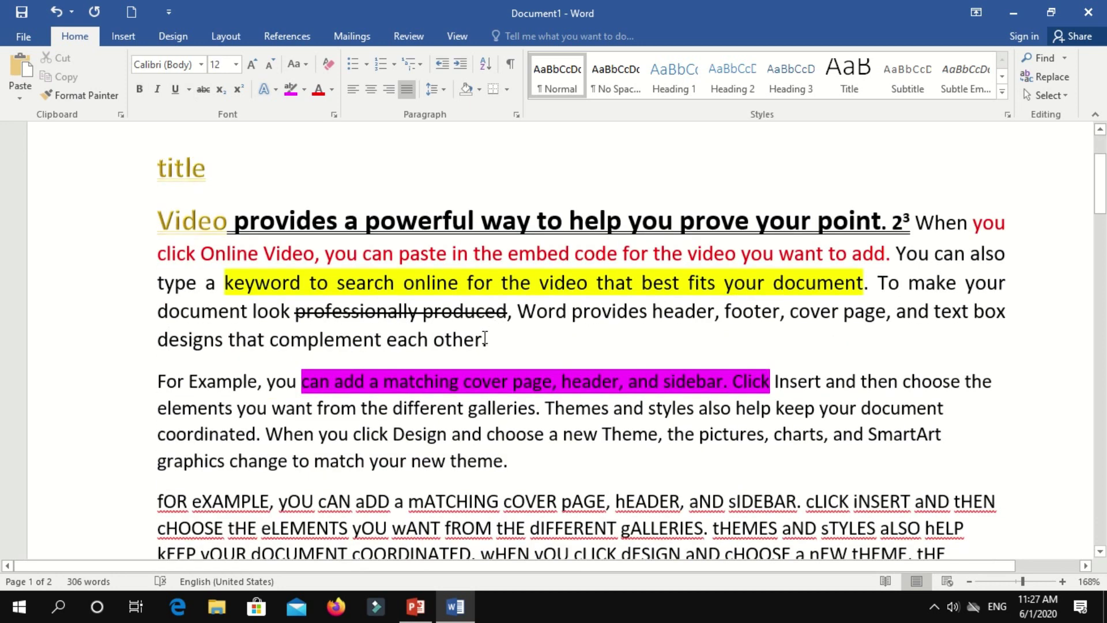
pyautogui.press('Return')
pyautogui.write('title')
# Step: Add a line reading "Title 3" after the second paragraph, above the toggled-case paragraph
pyautogui.scroll(-3, 749, 378)
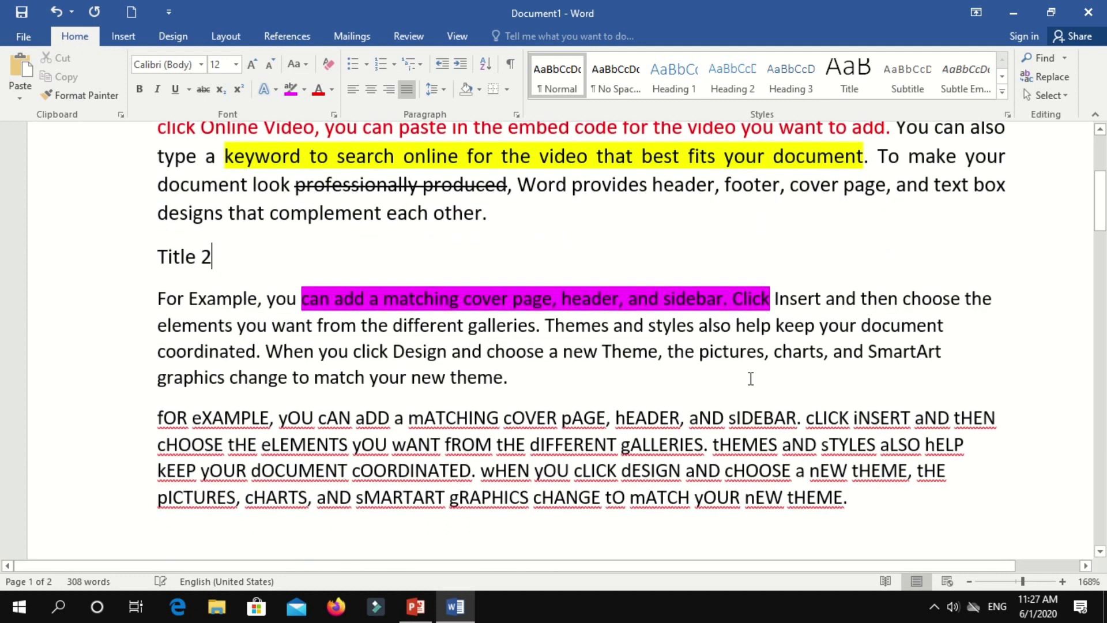
pyautogui.click(619, 394)
pyautogui.press('Return')
pyautogui.write('ti')
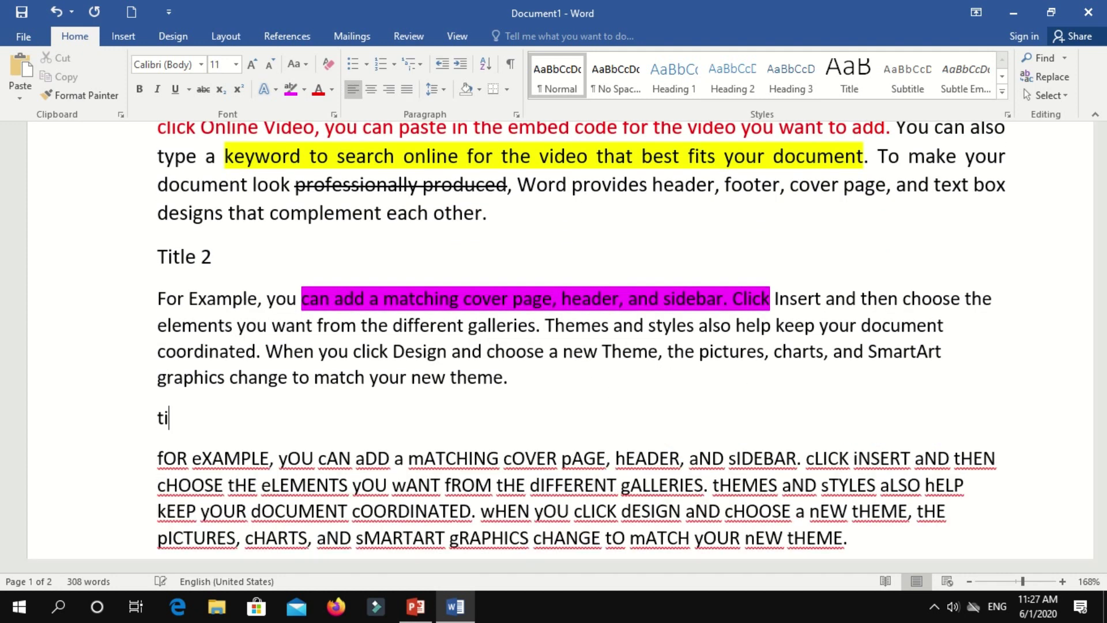
pyautogui.write('tle 3')
# Step: Increase the left indent of the "Video provides" paragraph under the first title by one level
pyautogui.scroll(3, 350, 299)
pyautogui.scroll(3, 350, 300)
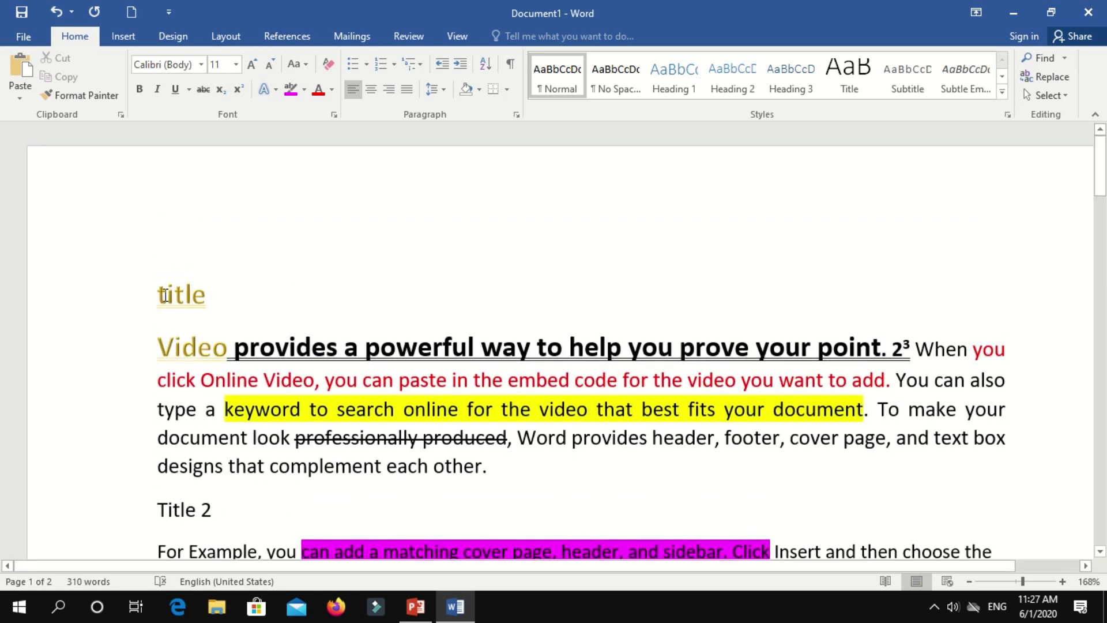
pyautogui.tripleClick(221, 298)
pyautogui.moveTo(173, 349); pyautogui.dragTo(441, 447)
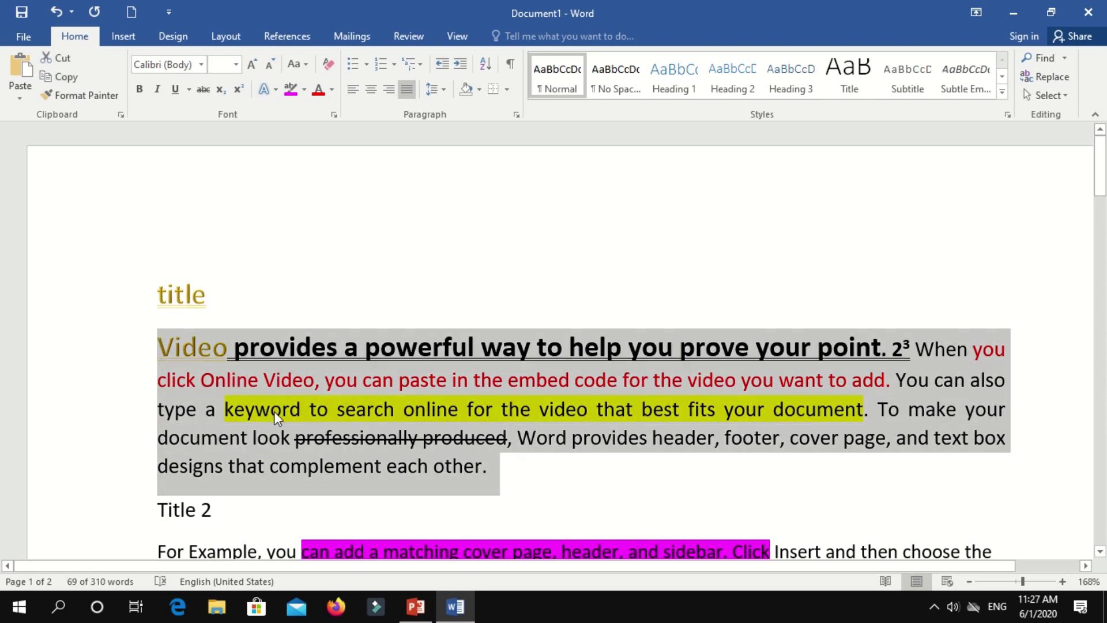
pyautogui.click(467, 61)
# Step: Increase the left indent of the paragraph under "Title 2" by one level
pyautogui.scroll(-3, 341, 305)
pyautogui.moveTo(156, 354); pyautogui.dragTo(522, 442)
pyautogui.moveTo(456, 72)
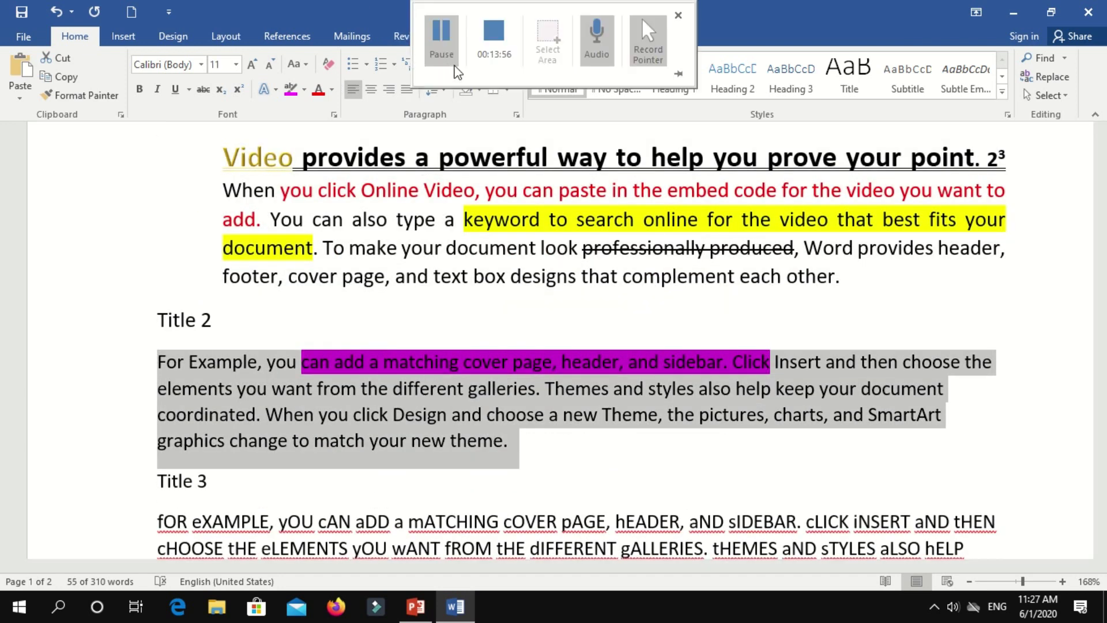
pyautogui.click(459, 65)
# Step: Increase the left indent of the toggled-case paragraph under "Title 3" by one level
pyautogui.scroll(-1, 339, 320)
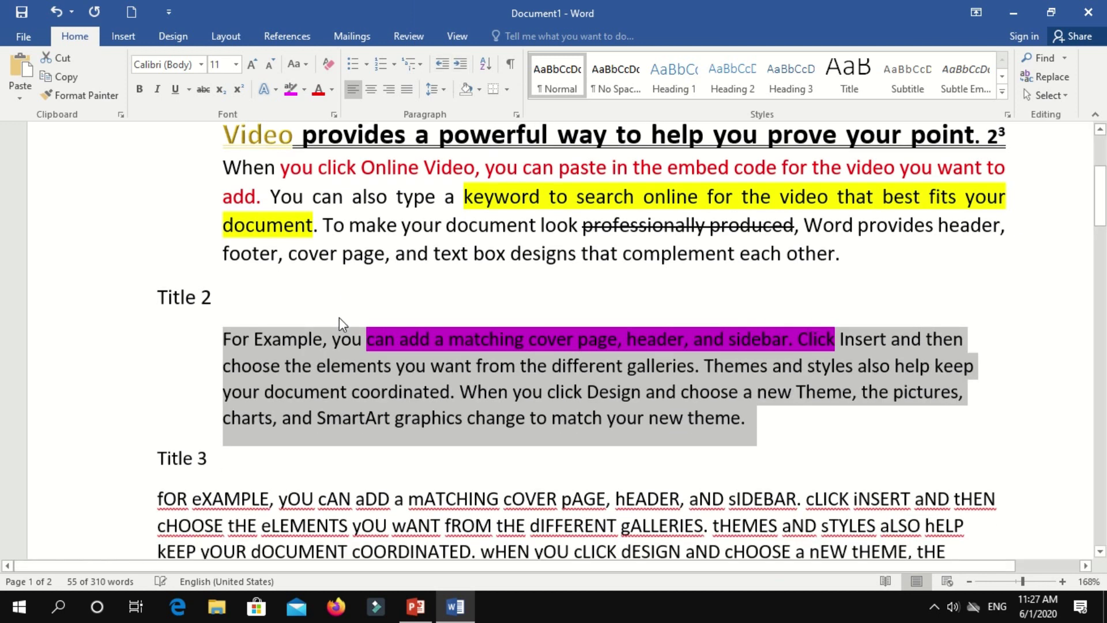
pyautogui.scroll(-2, 340, 323)
pyautogui.moveTo(154, 389); pyautogui.dragTo(863, 478)
pyautogui.click(458, 64)
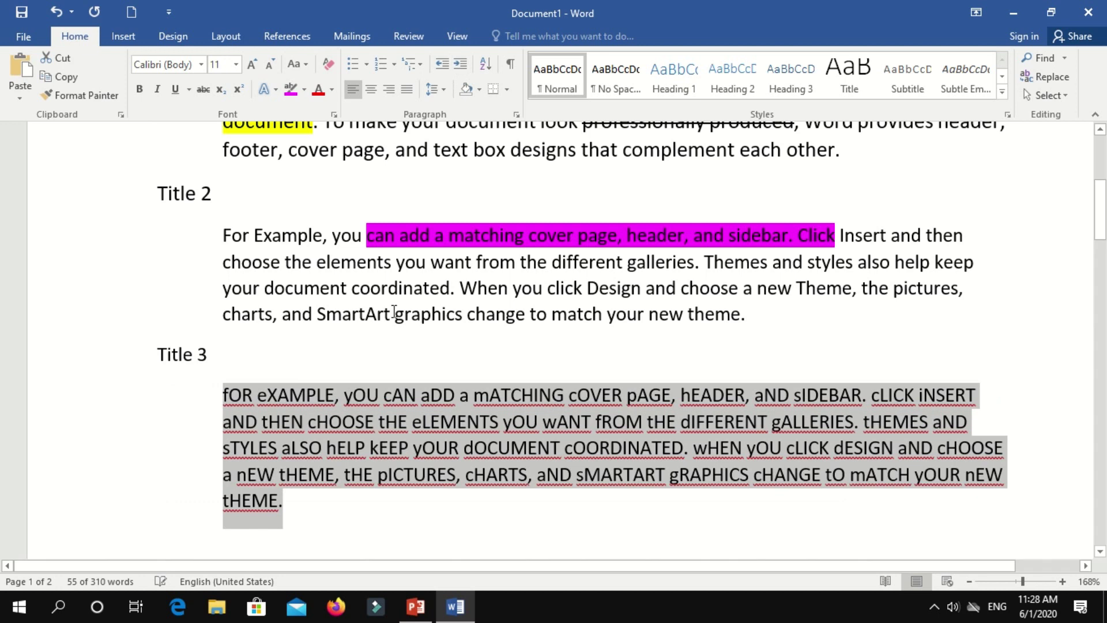
# Step: Select the entire document and apply a bulleted list to all titles and paragraphs
pyautogui.scroll(2, 345, 311)
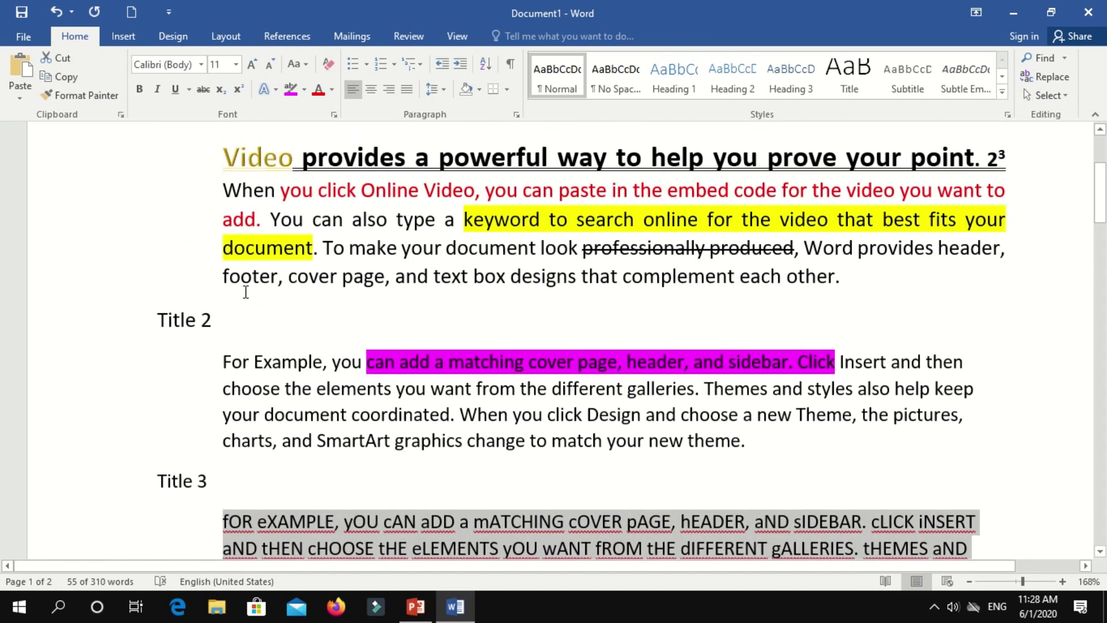
pyautogui.keyDown('ctrl'); pyautogui.scroll(-2, 246, 291); pyautogui.keyUp('ctrl')
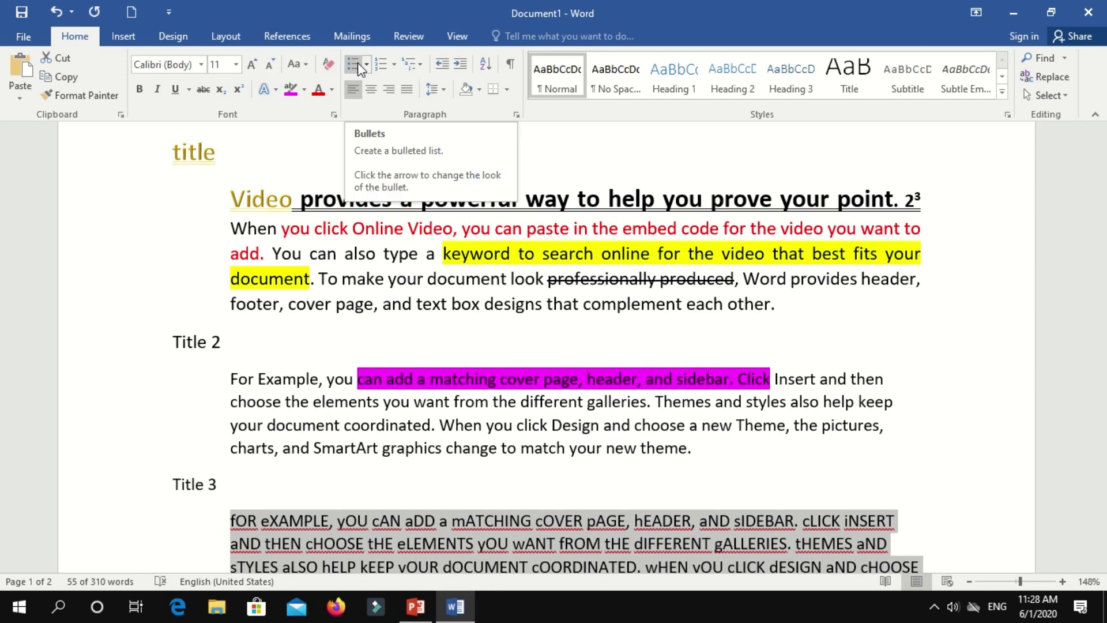
pyautogui.click(197, 153)
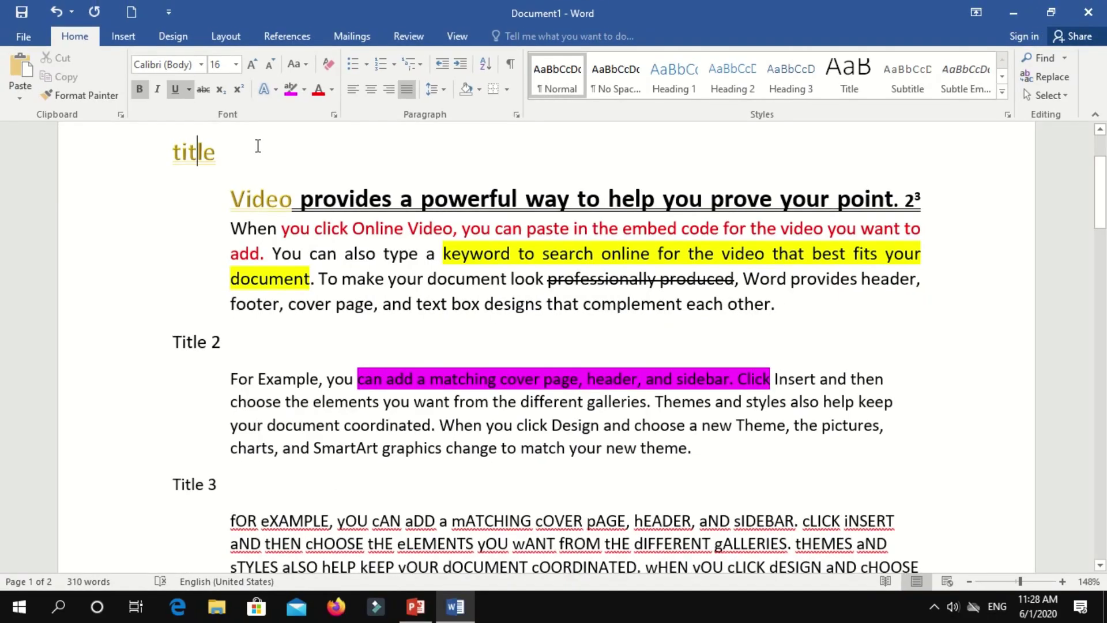
pyautogui.hotkey('ctrl', 'a')
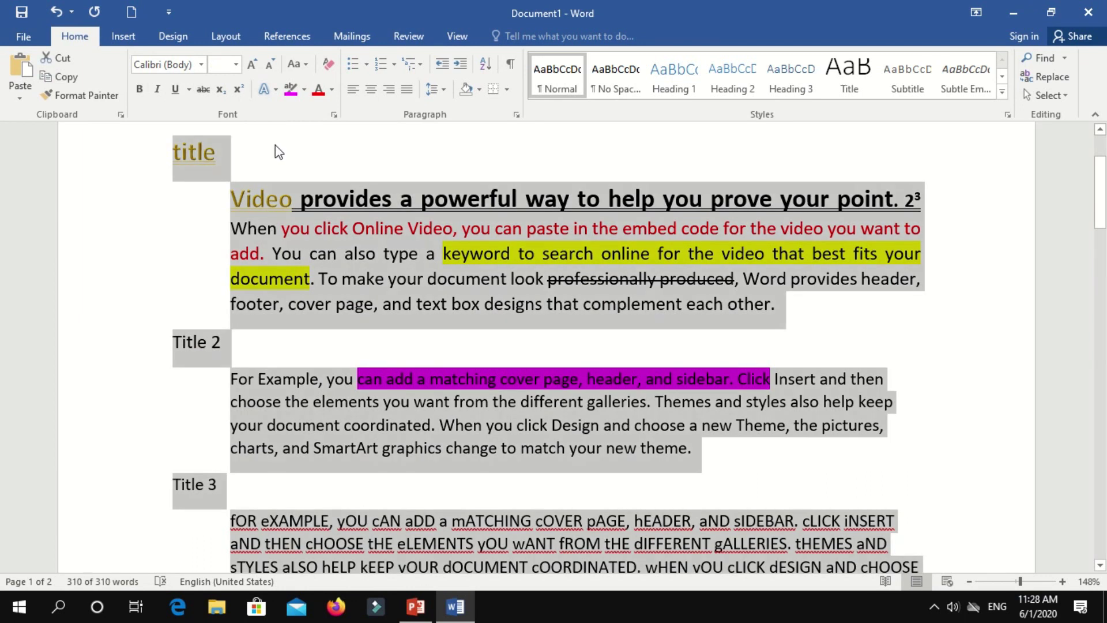
pyautogui.click(354, 65)
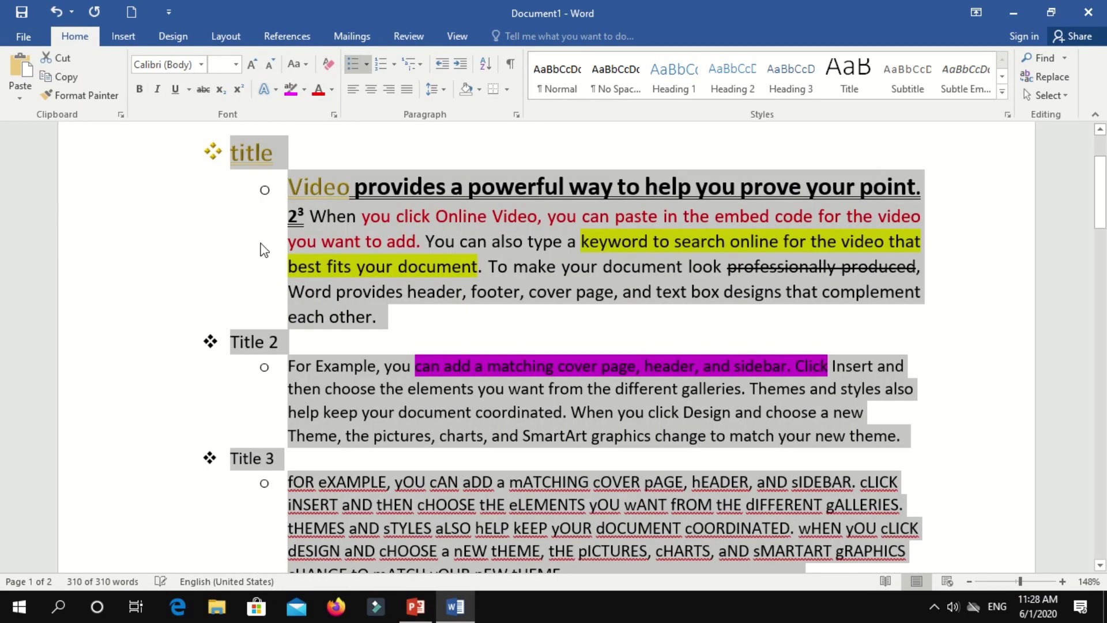
# Step: Highlight the first title and its sub-item paragraph in turn, and undo the bulleted list
pyautogui.click(264, 186)
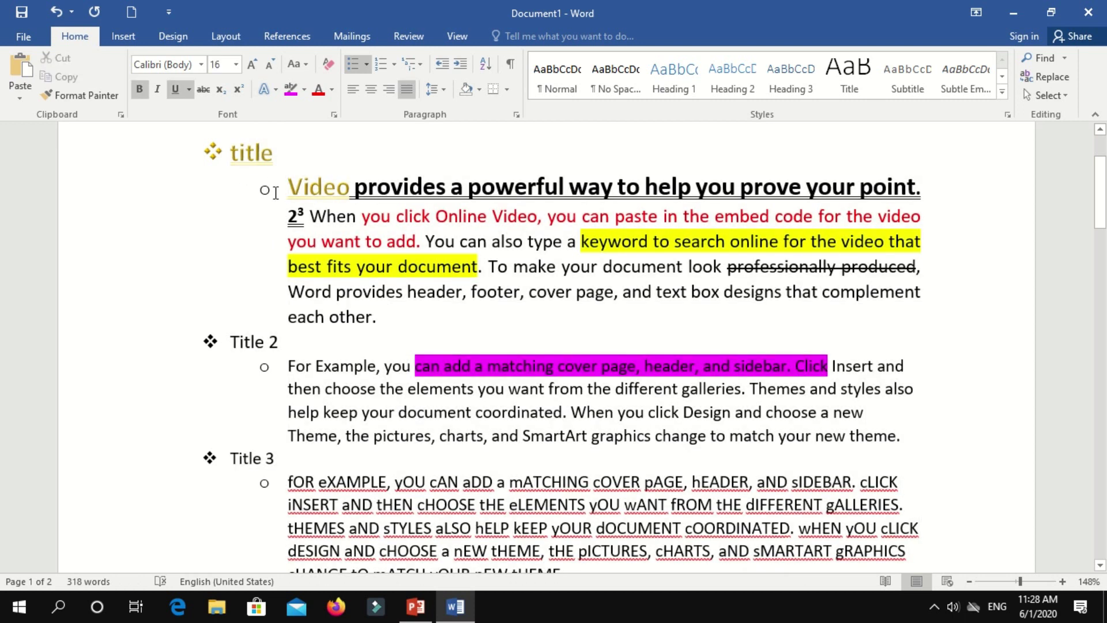
pyautogui.moveTo(284, 153); pyautogui.dragTo(231, 154)
pyautogui.moveTo(290, 184); pyautogui.dragTo(380, 317)
pyautogui.moveTo(283, 171); pyautogui.dragTo(417, 314)
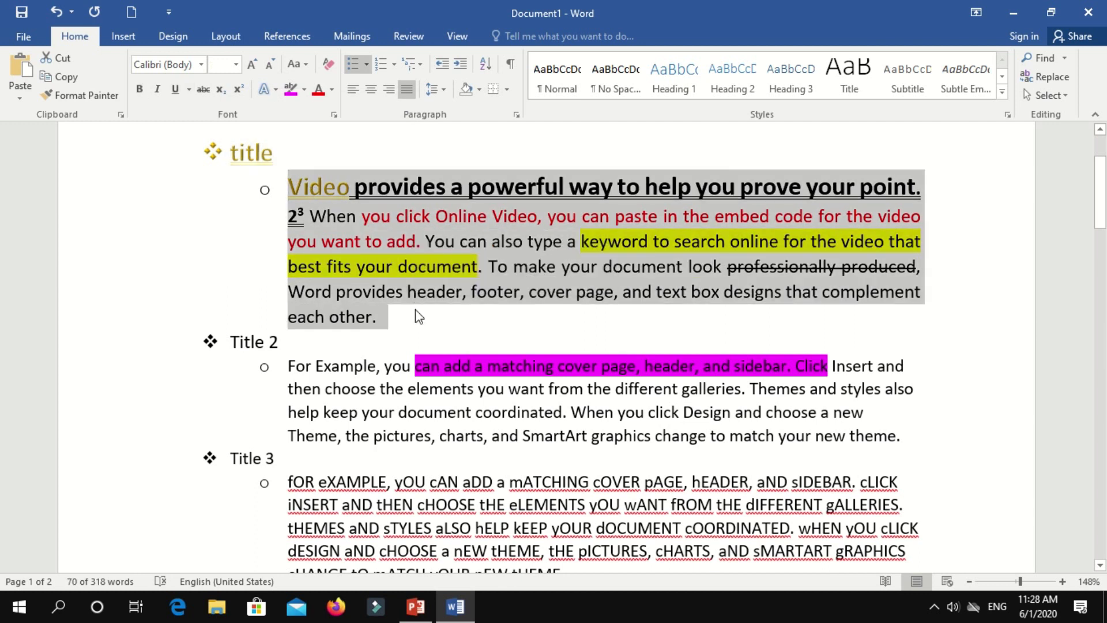
pyautogui.hotkey('ctrl', 'z')
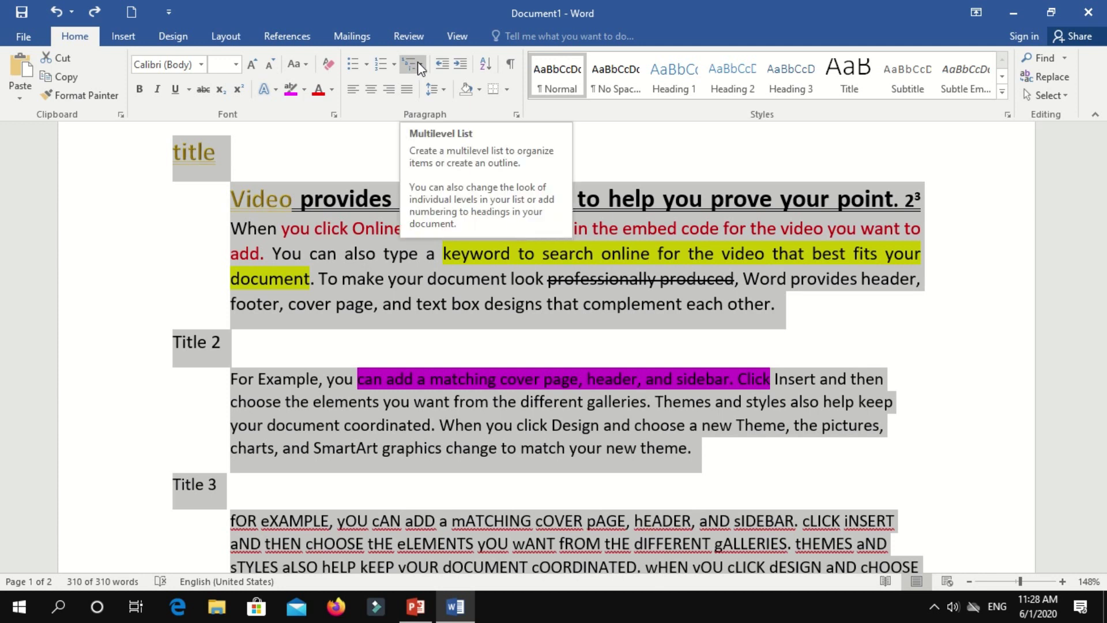
# Step: Apply the "1) a) i)" multilevel list format to the whole selected document
pyautogui.click(420, 64)
pyautogui.click(421, 64)
pyautogui.click(421, 64)
pyautogui.moveTo(484, 225)
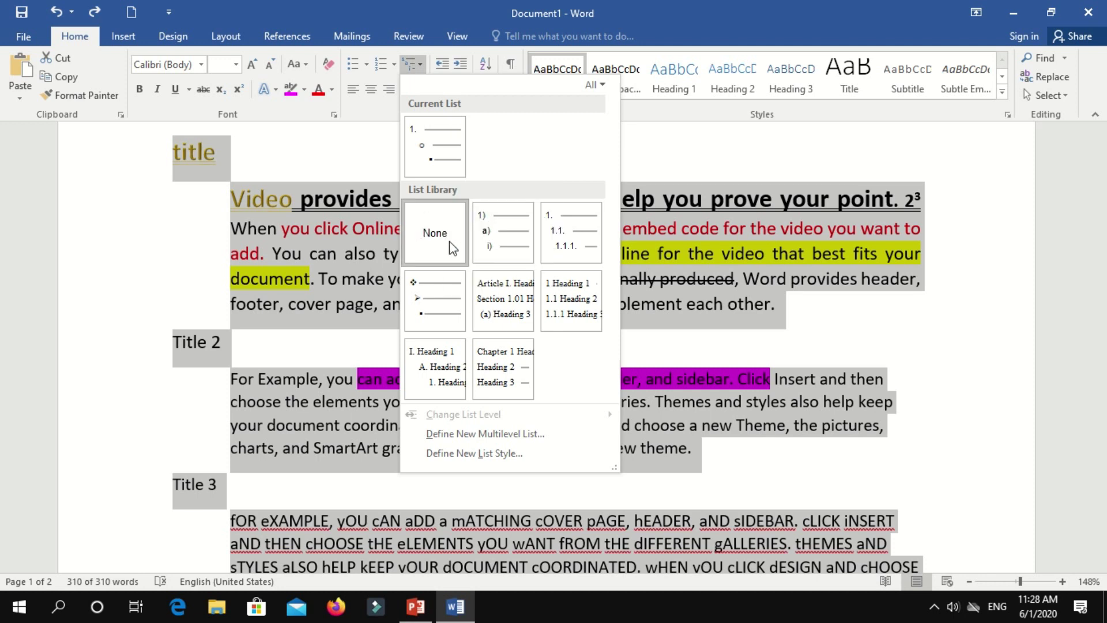
pyautogui.click(497, 233)
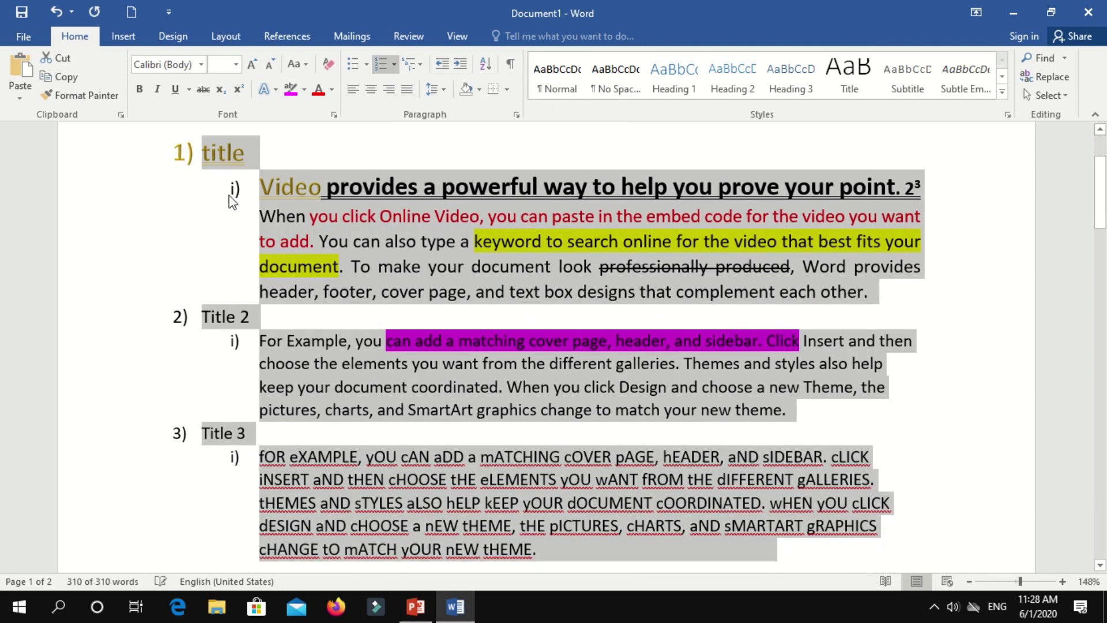
# Step: Add two second-level items after the first title's paragraph, reading "sakjdfkfasdf" and "asdfnsajbdf"
pyautogui.click(210, 161)
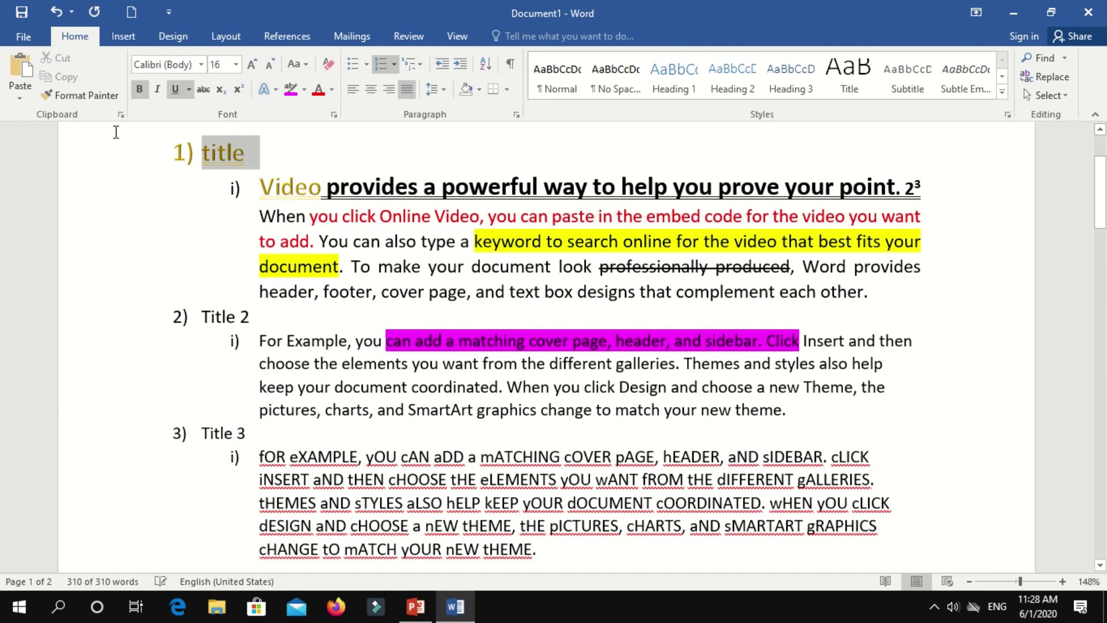
pyautogui.moveTo(256, 186); pyautogui.dragTo(371, 266)
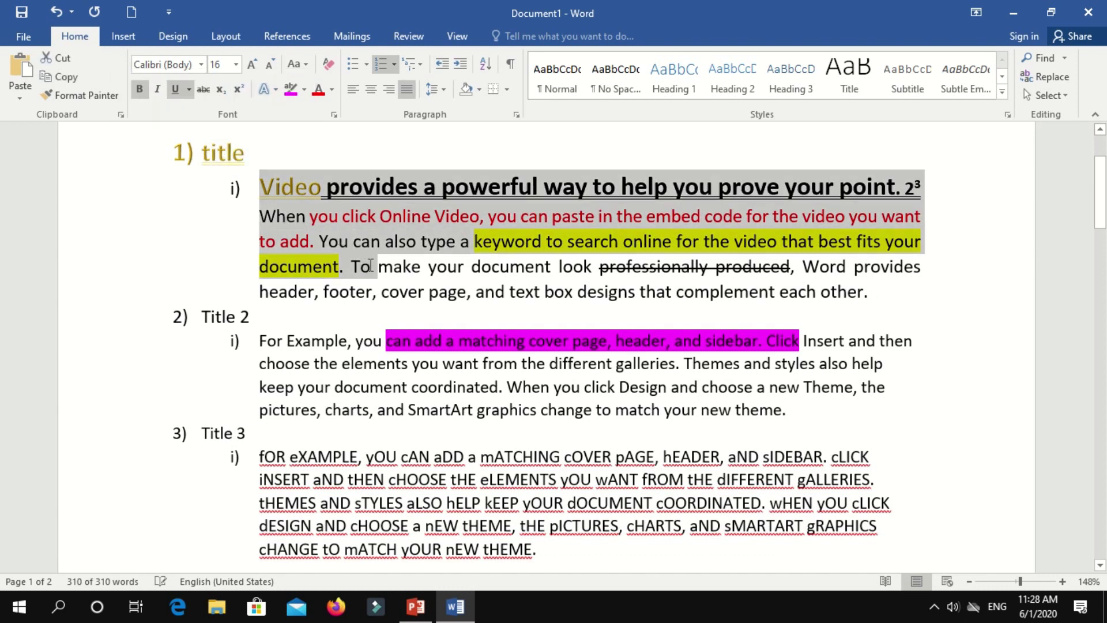
pyautogui.click(870, 292)
pyautogui.press('Return')
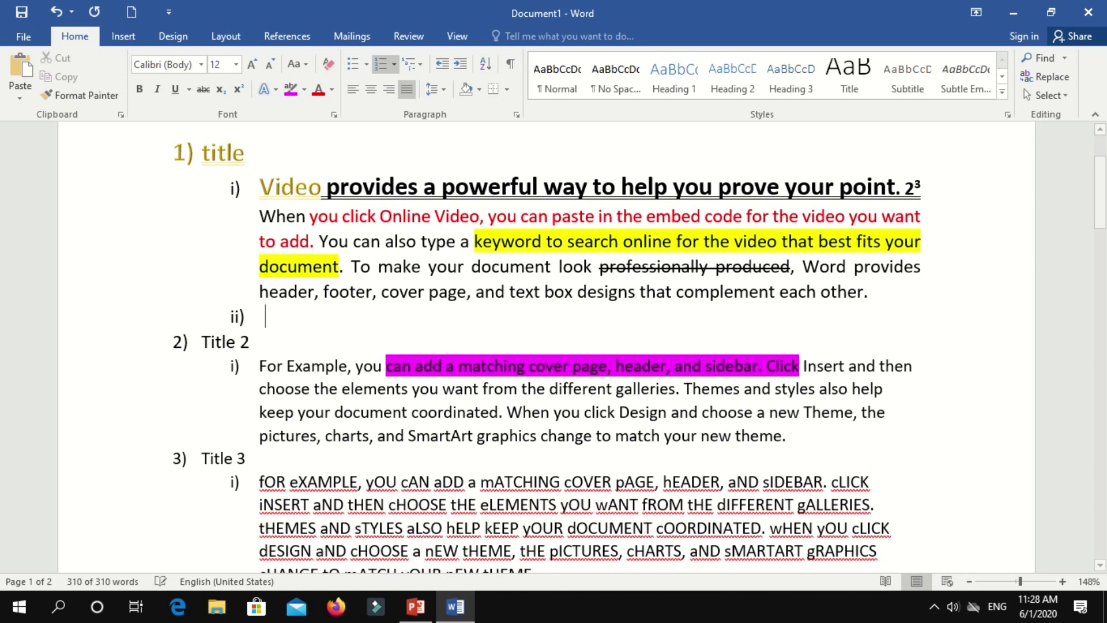
pyautogui.write('sakjdfkfasdf')
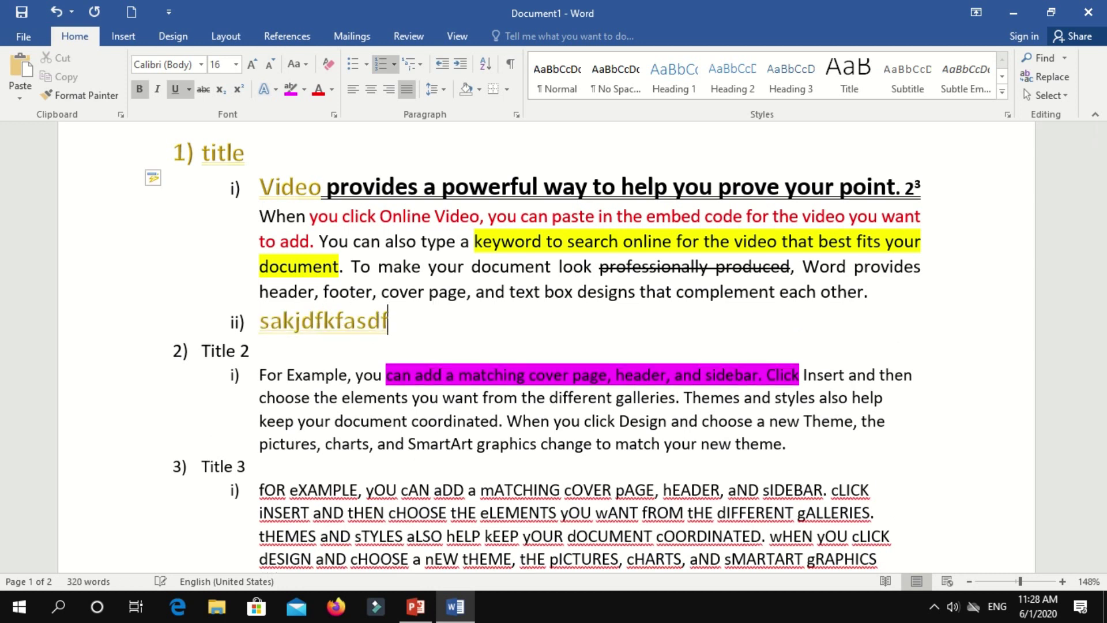
pyautogui.press('Return')
pyautogui.write('asdfnsajbdf')
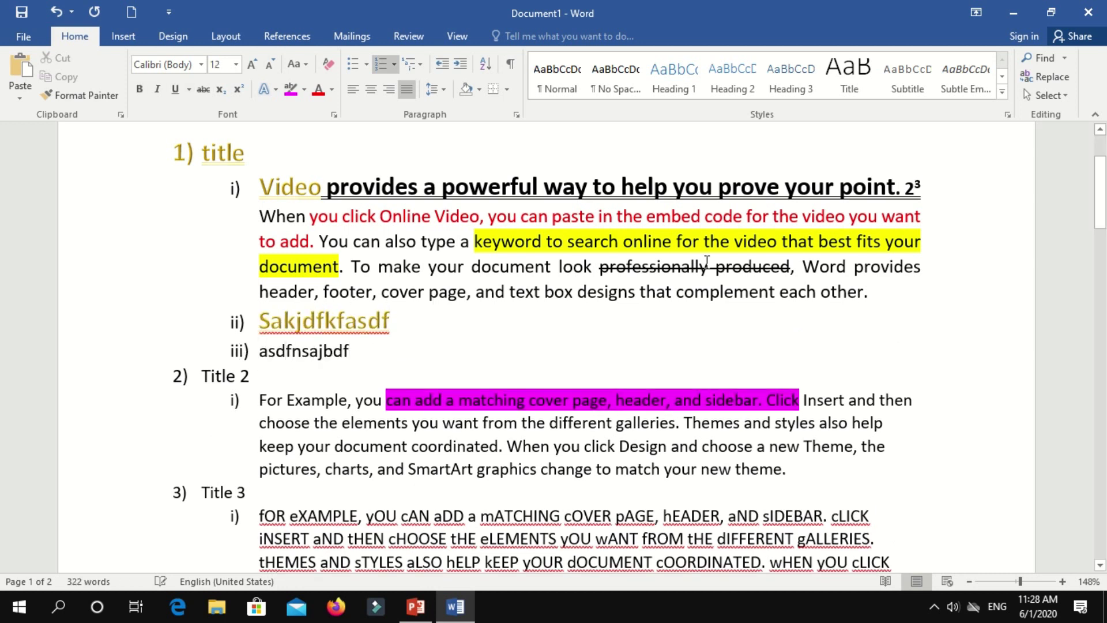
# Step: Select the second-level list numbers and shift all second-level items slightly further right
pyautogui.moveTo(172, 154); pyautogui.dragTo(261, 154)
pyautogui.click(234, 188)
pyautogui.moveTo(295, 311); pyautogui.dragTo(260, 331)
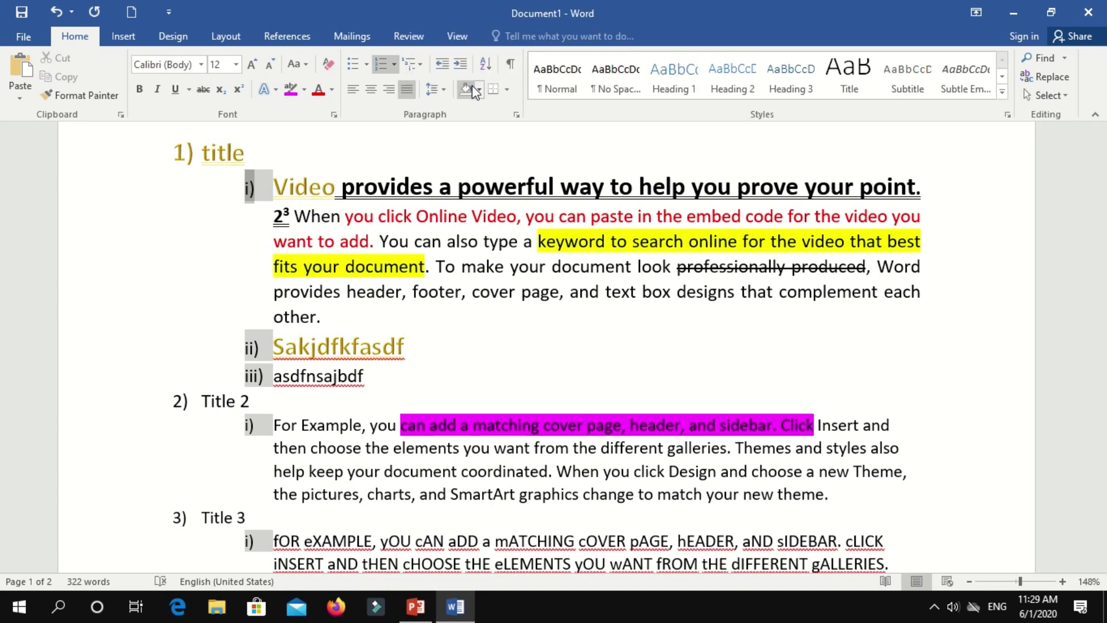
pyautogui.click(432, 186)
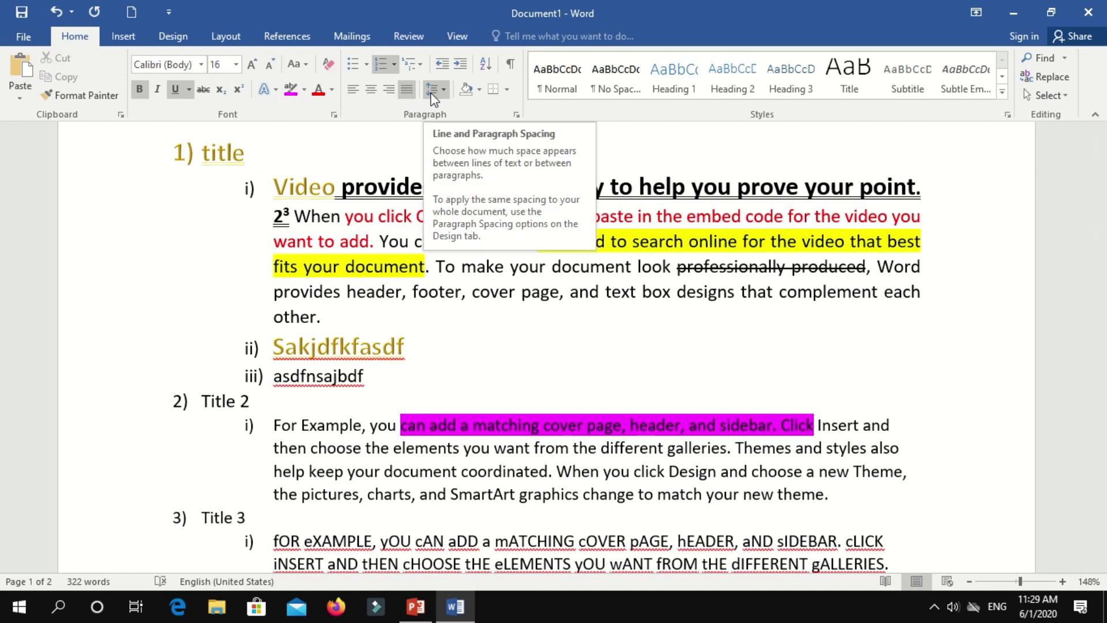
# Step: Select the whole "Video provides" item and set its line spacing to 1.5
pyautogui.click(281, 182)
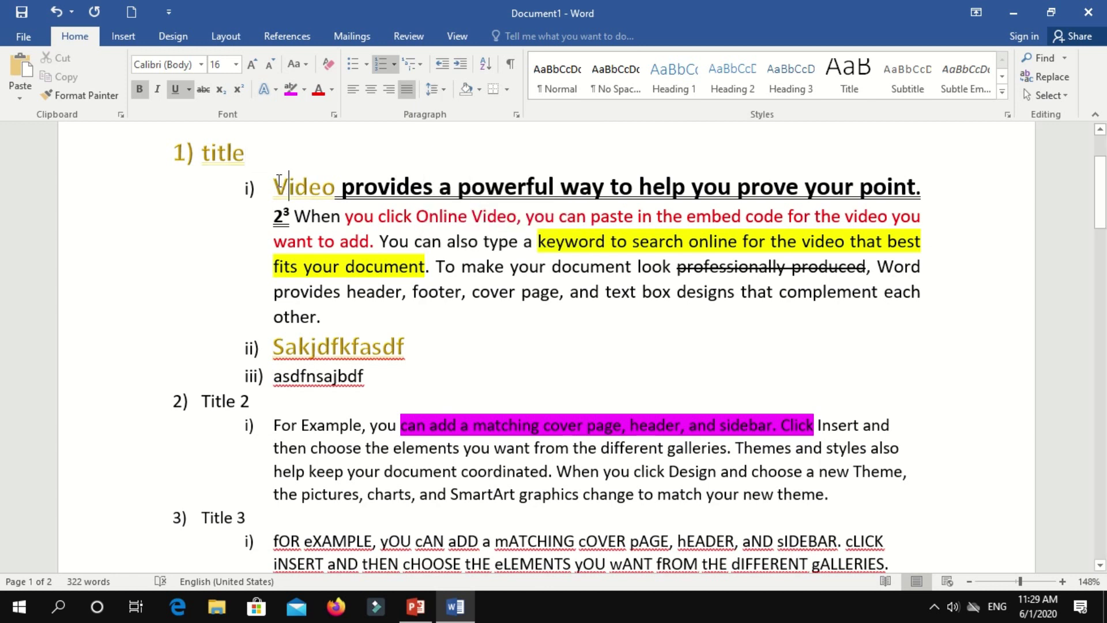
pyautogui.hotkey('shift', 'Down')
pyautogui.hotkey('shift', 'Down')
pyautogui.hotkey('shift', 'Down')
pyautogui.hotkey('shift', 'Down')
pyautogui.hotkey('shift', 'Down')
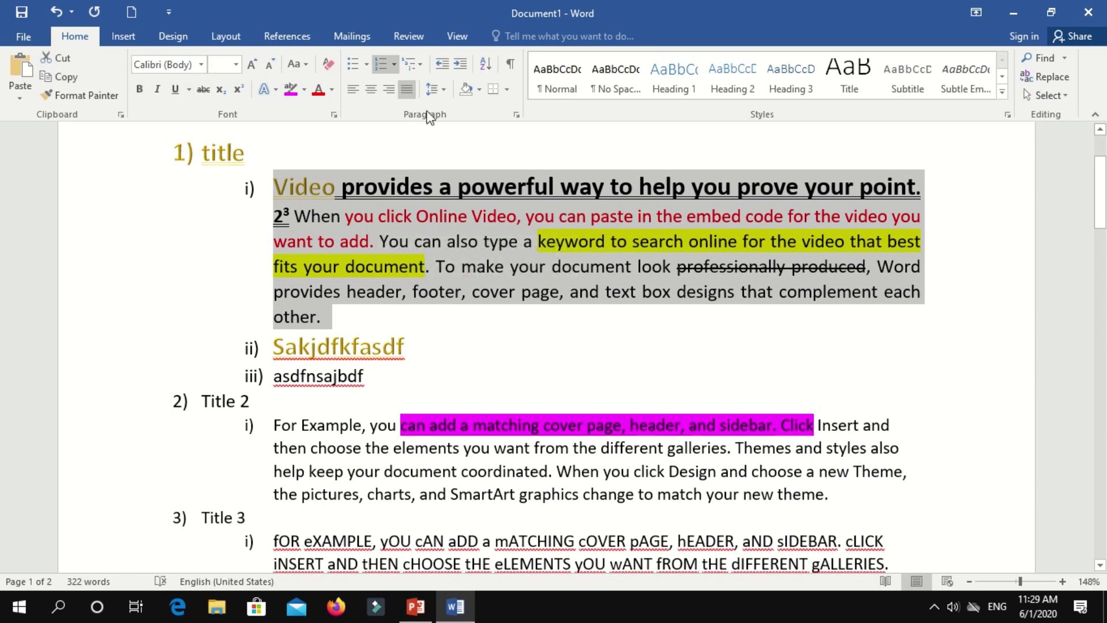
pyautogui.click(434, 90)
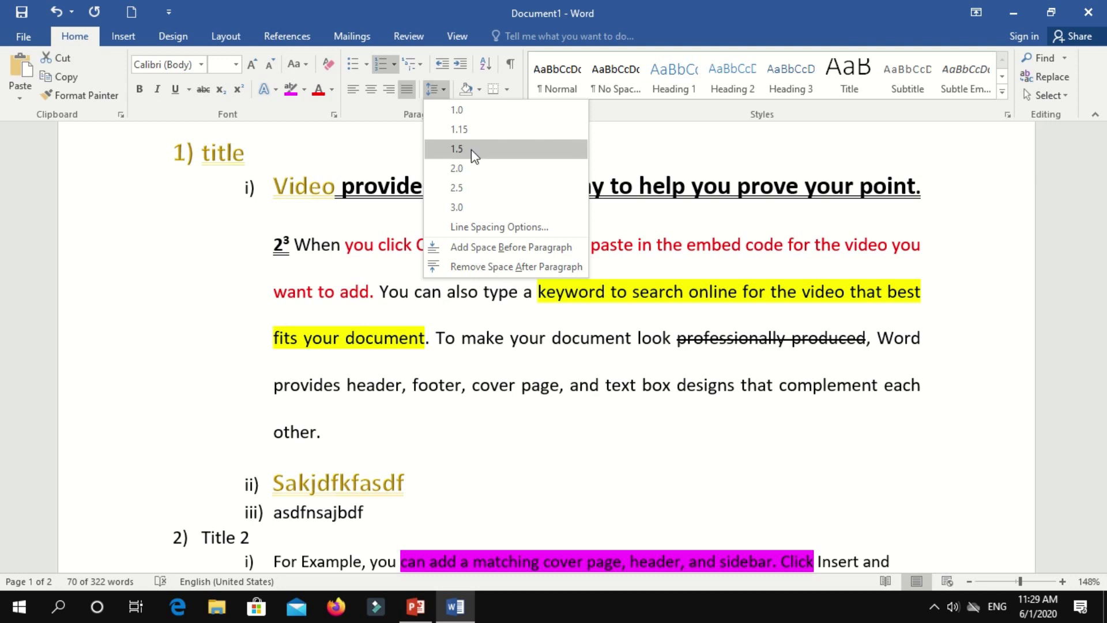
pyautogui.click(472, 148)
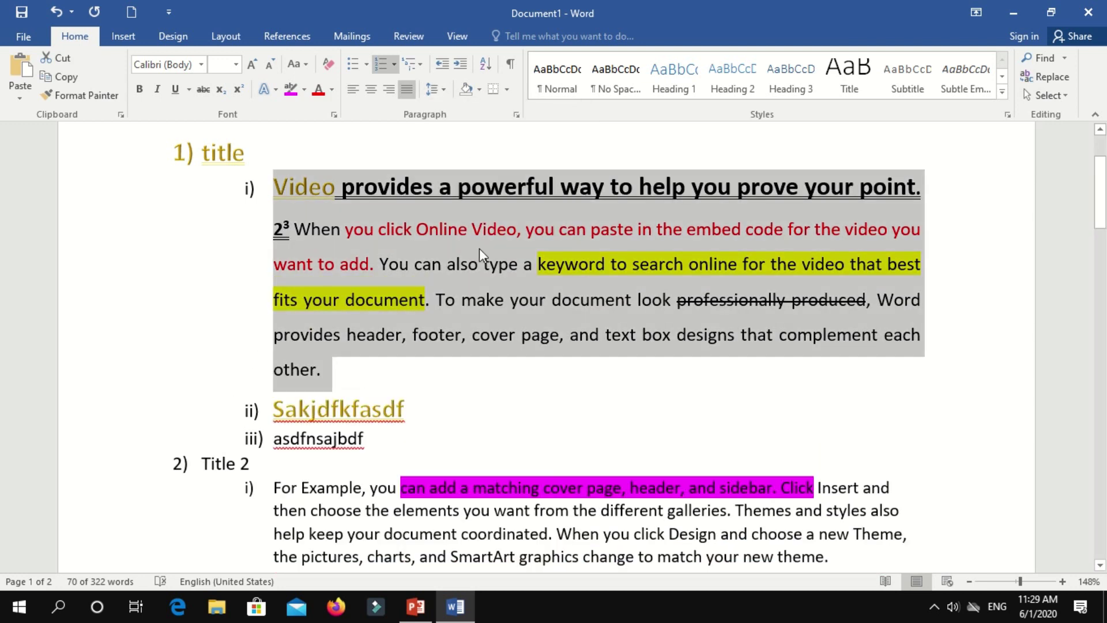
# Step: Apply a gray paragraph shading to the whole "Video provides" item under the first title
pyautogui.click(479, 91)
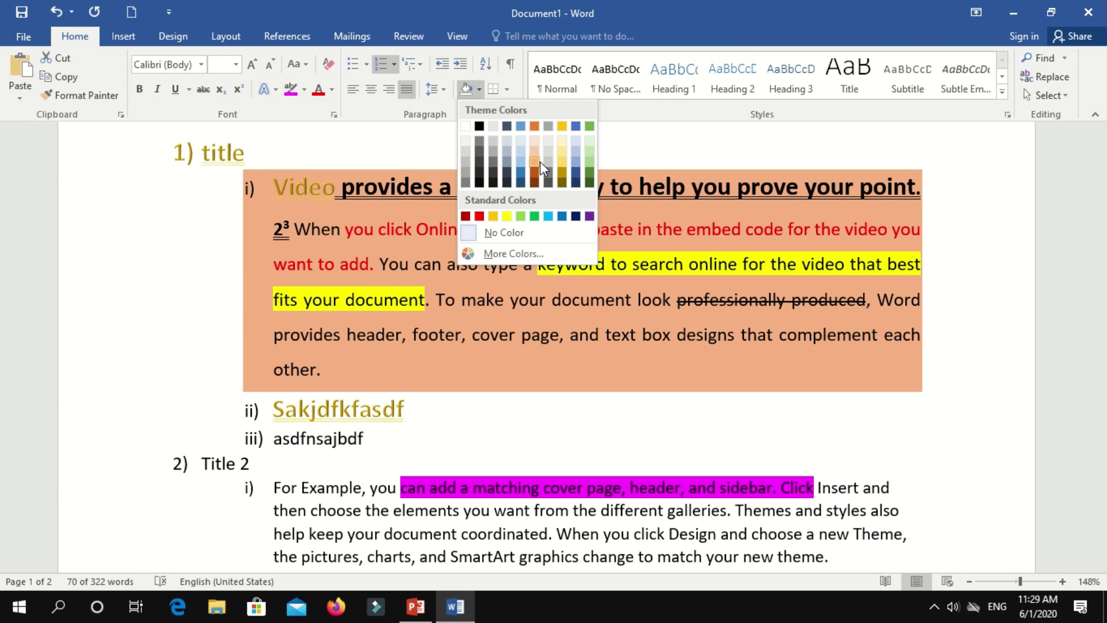
pyautogui.click(545, 165)
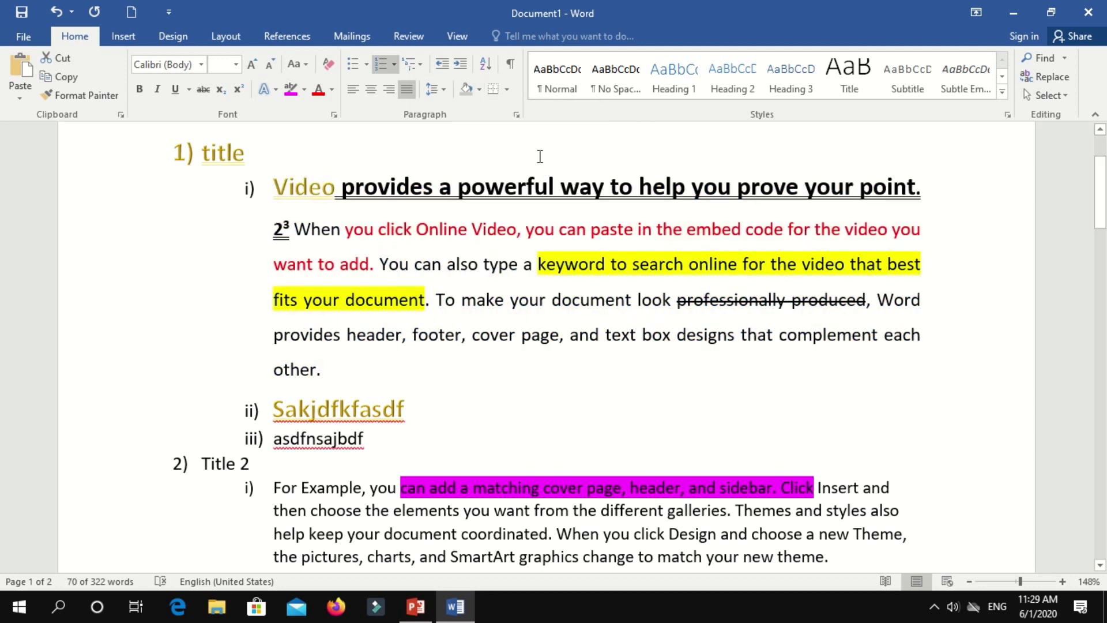
pyautogui.click(359, 319)
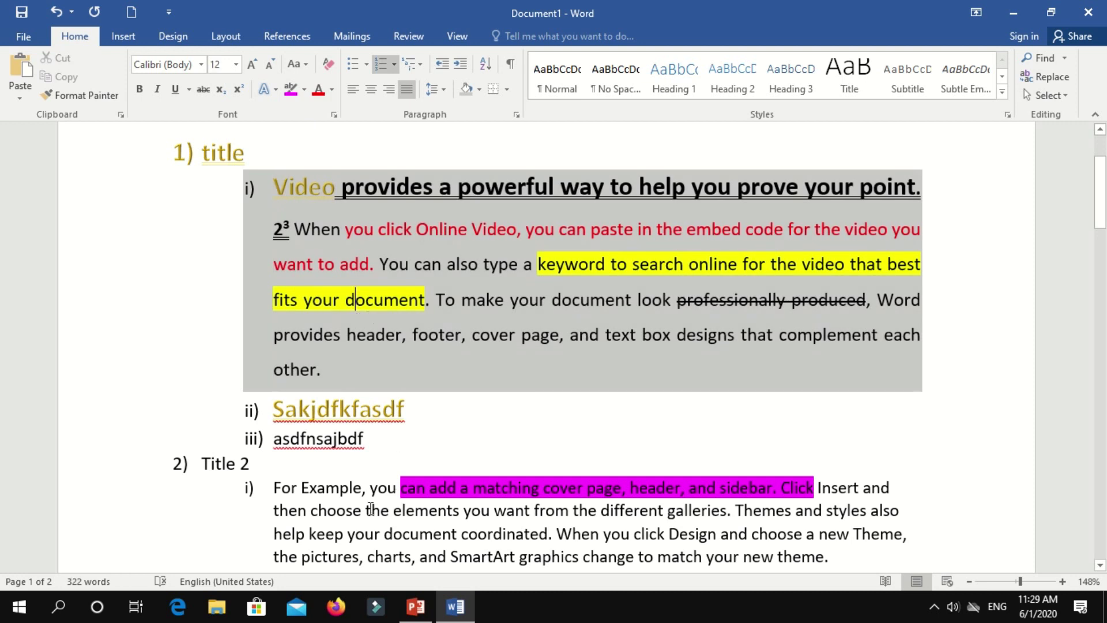
# Step: Shade the "For Example" paragraph under Title 2 and the Title 3 line in light orange
pyautogui.moveTo(277, 486)
pyautogui.mouseDown()
pyautogui.moveTo(825, 570)
pyautogui.moveTo(821, 474)
pyautogui.mouseUp()
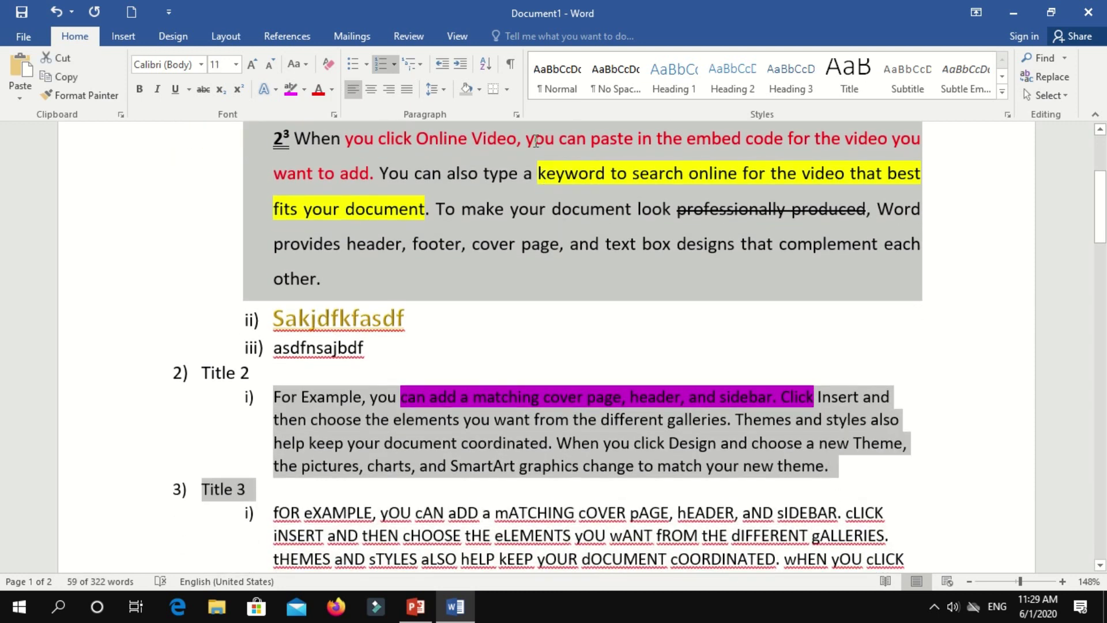
pyautogui.click(479, 90)
pyautogui.click(533, 163)
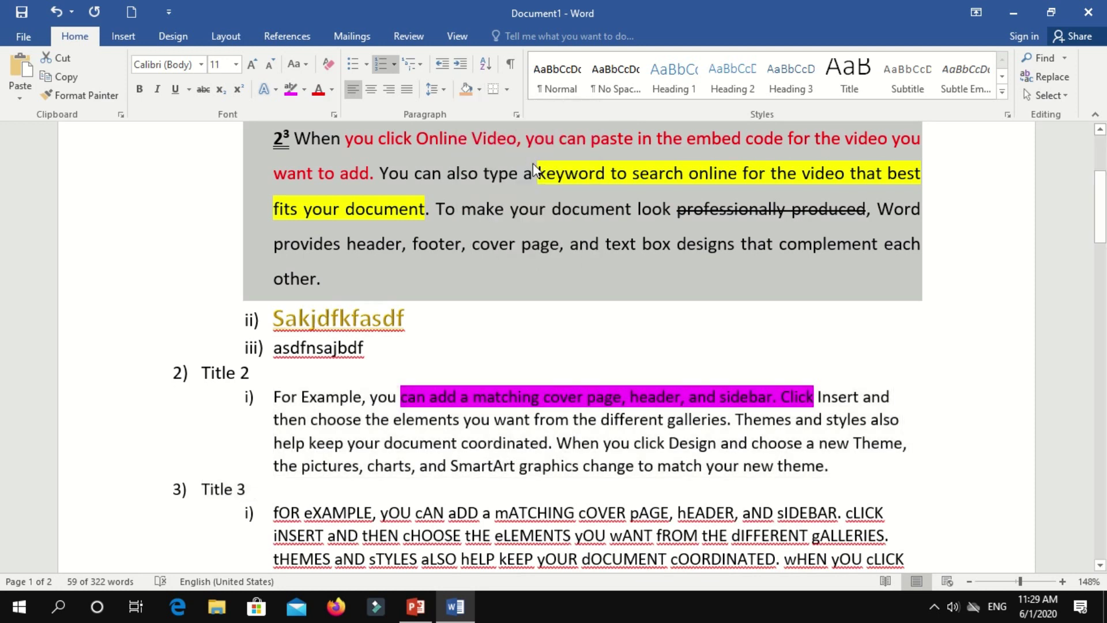
pyautogui.click(412, 404)
# Step: Apply yellow shading to the text of the paragraph under Title 3
pyautogui.scroll(-3, 324, 366)
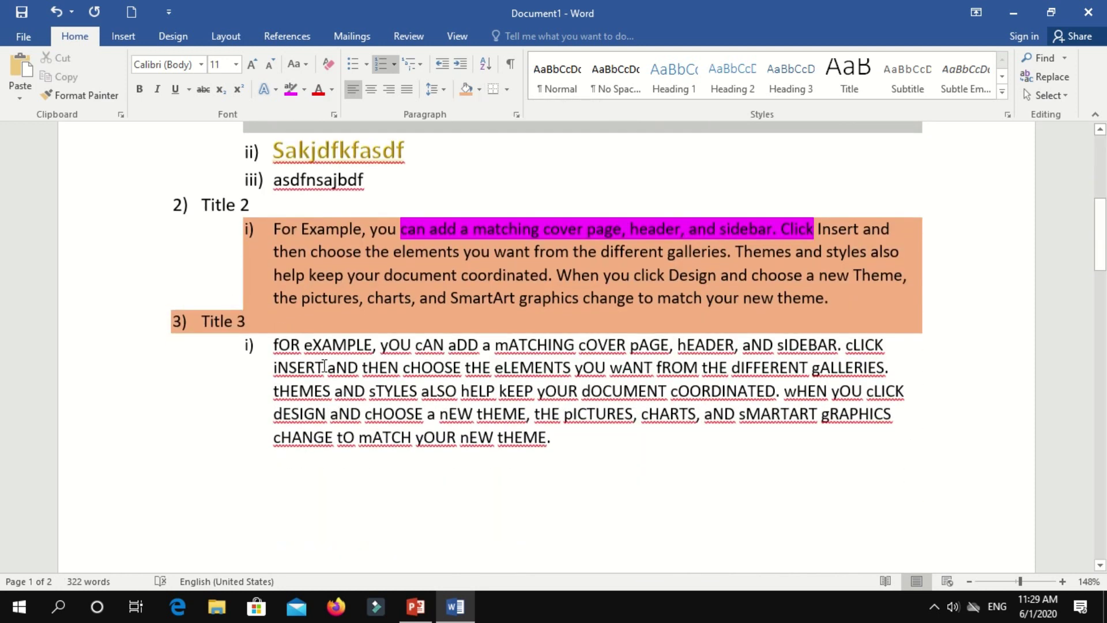
pyautogui.moveTo(274, 344)
pyautogui.mouseDown()
pyautogui.moveTo(458, 403)
pyautogui.moveTo(561, 454)
pyautogui.mouseUp()
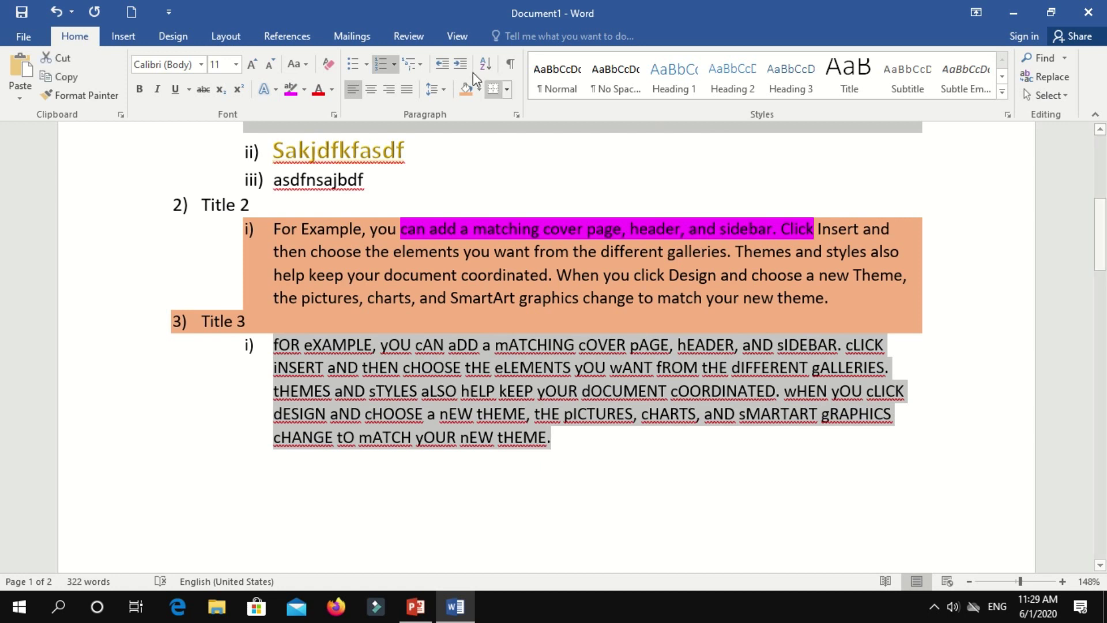
pyautogui.click(479, 91)
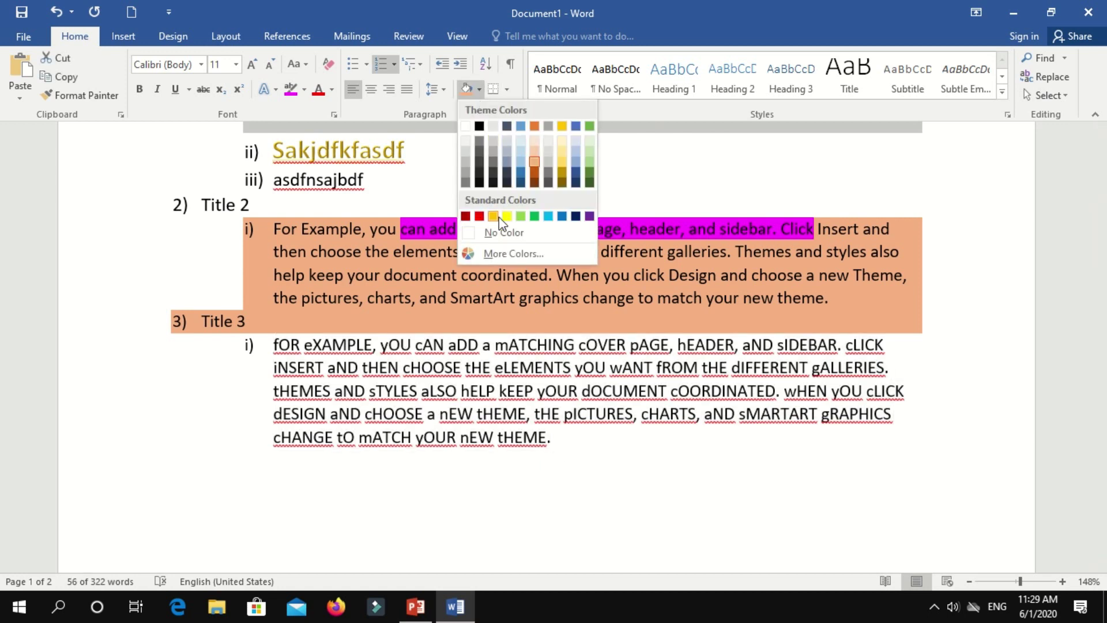
pyautogui.click(506, 215)
# Step: Put outside borders around the gray-shaded "Video provides" item
pyautogui.scroll(7, 475, 369)
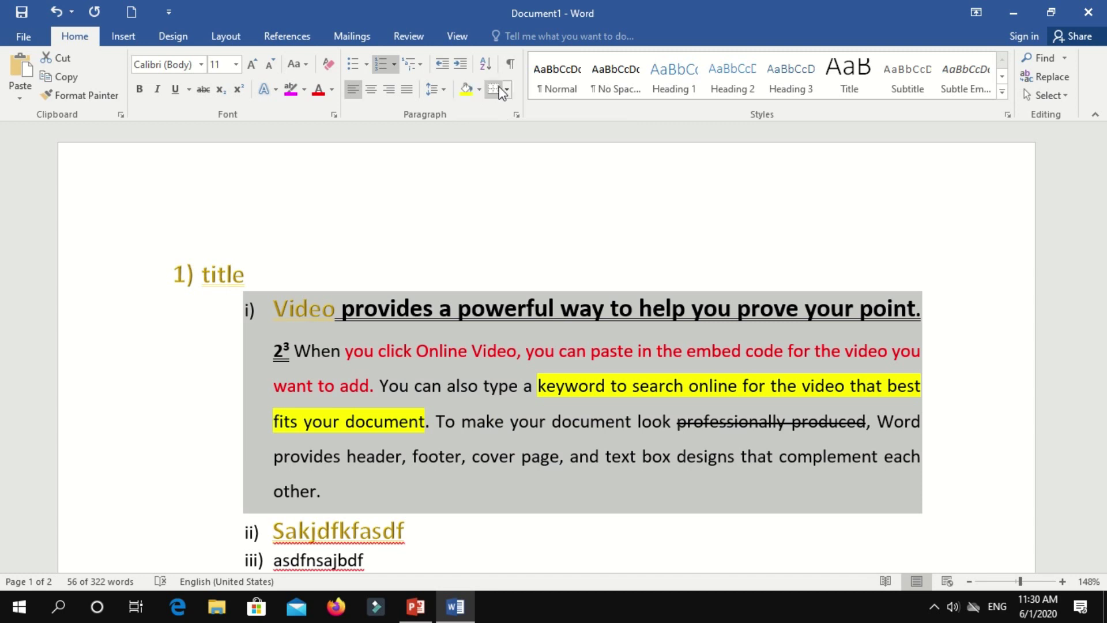
pyautogui.click(439, 333)
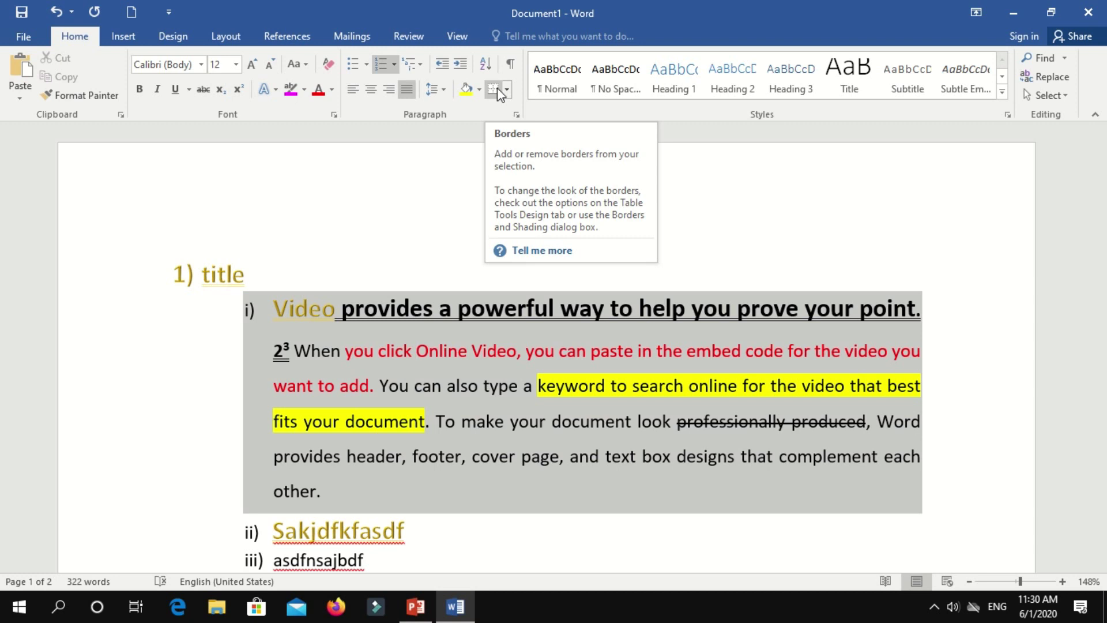
pyautogui.click(289, 309)
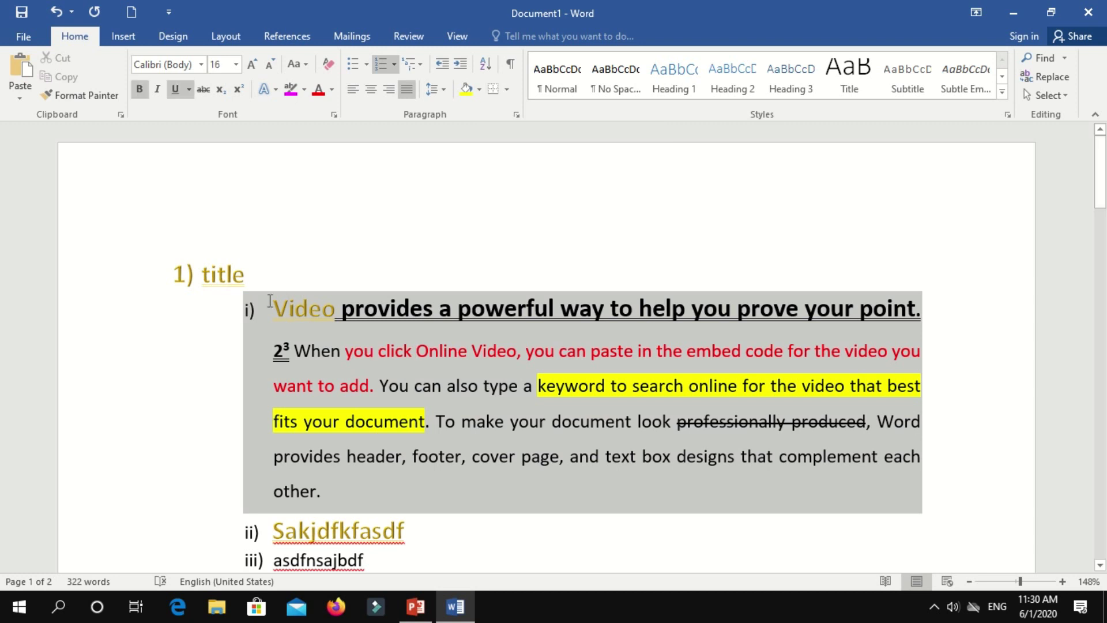
pyautogui.keyDown('shift'); pyautogui.click(412, 496); pyautogui.keyUp('shift')
pyautogui.click(507, 90)
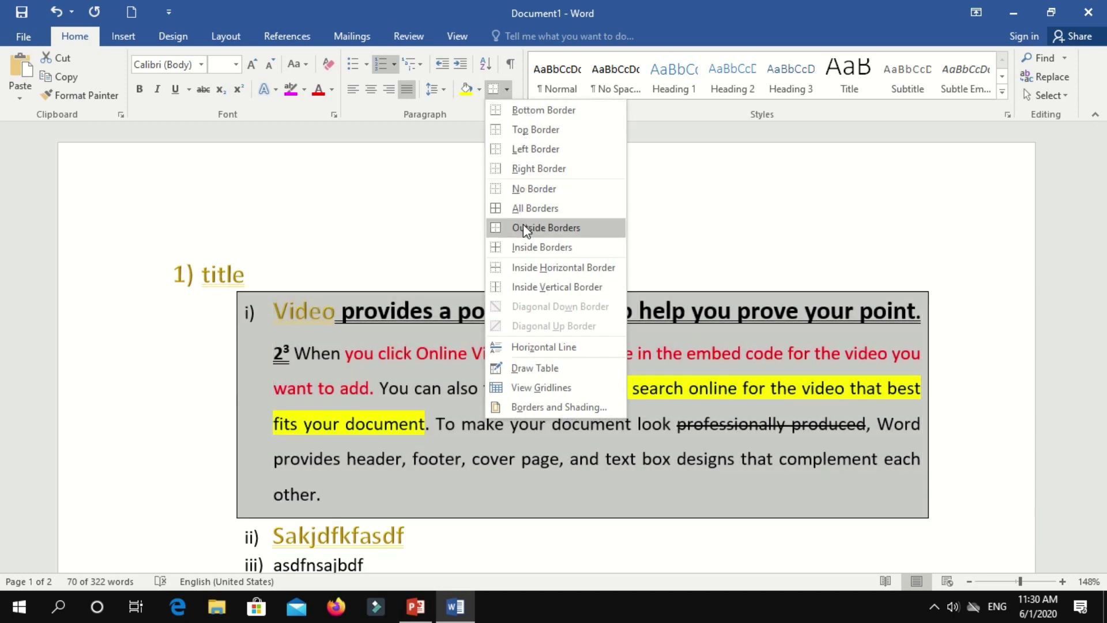
pyautogui.click(524, 227)
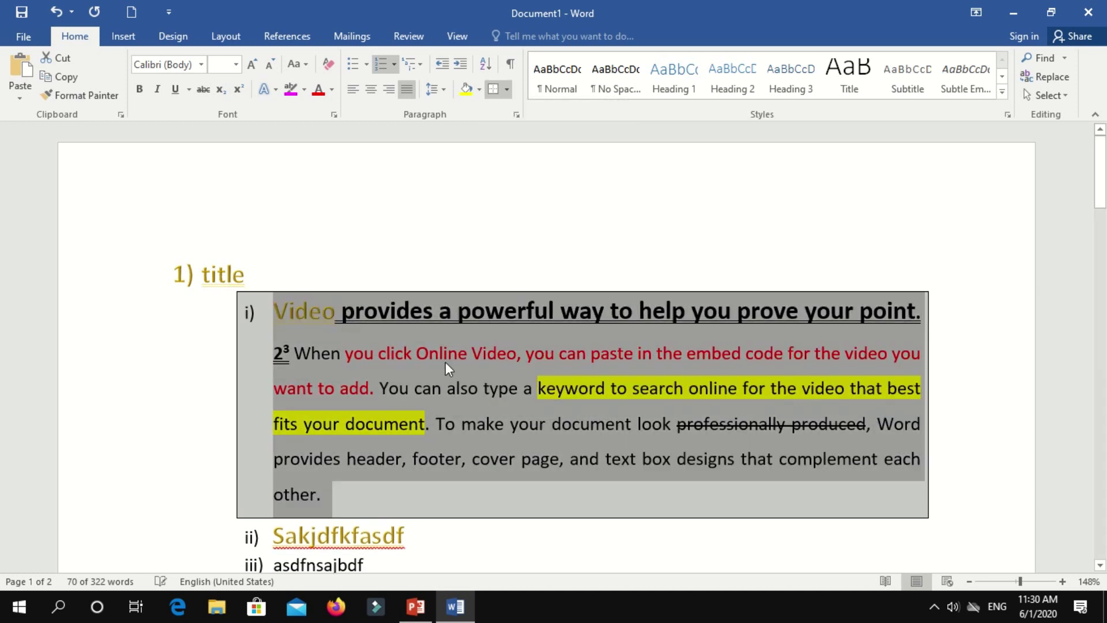
pyautogui.click(500, 280)
# Step: Add a right border to the orange-shaded "For Example" paragraph under Title 2
pyautogui.scroll(-3, 499, 281)
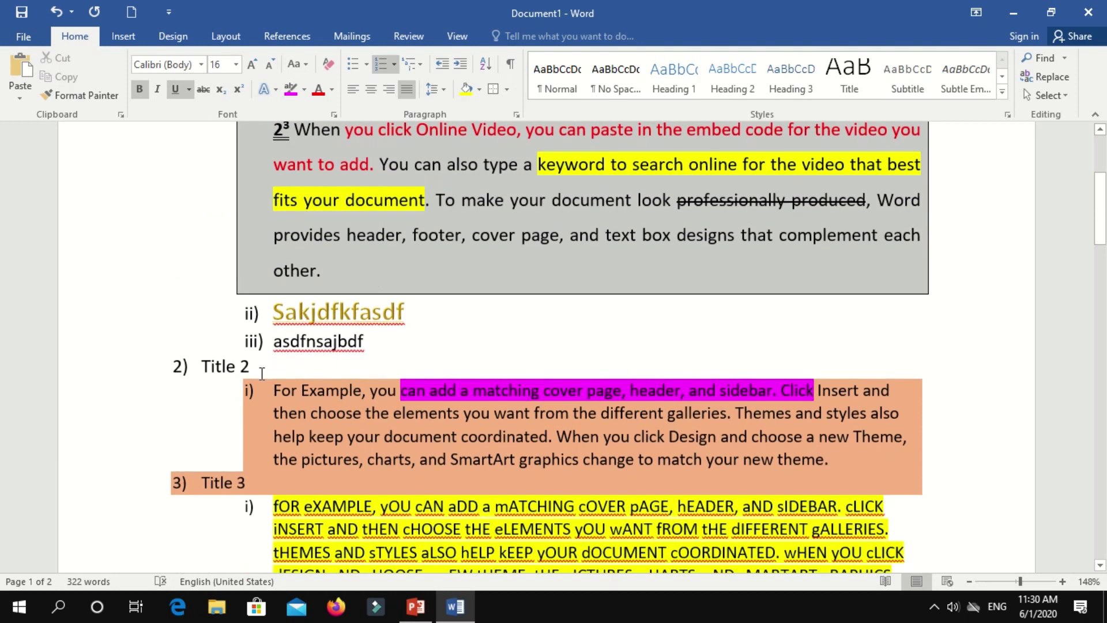
pyautogui.moveTo(272, 391); pyautogui.dragTo(837, 459)
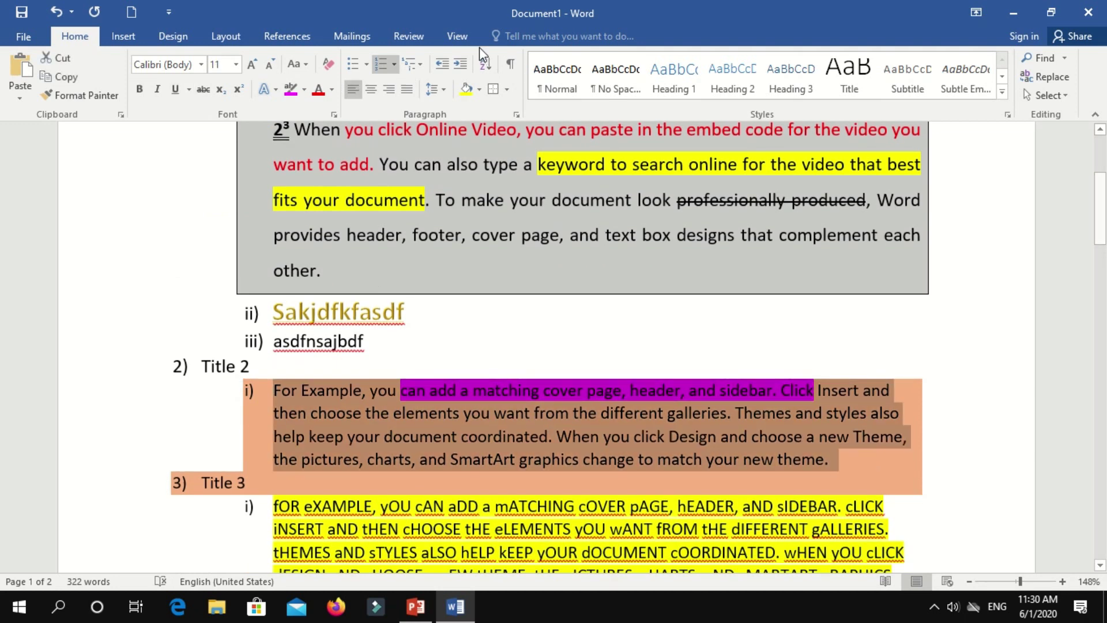
pyautogui.click(505, 90)
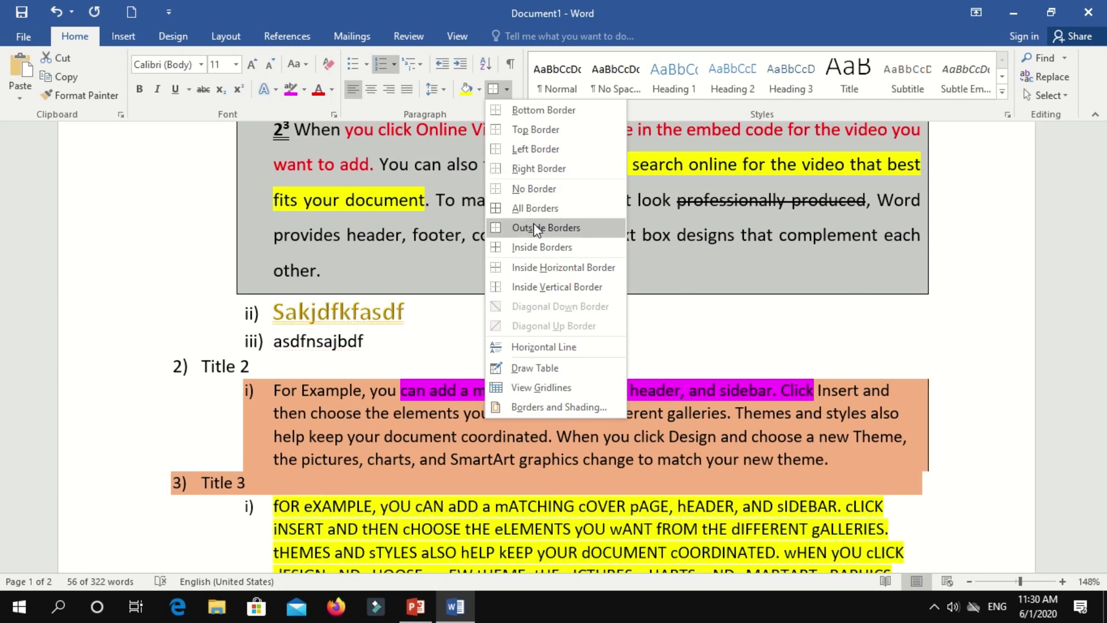
pyautogui.click(536, 168)
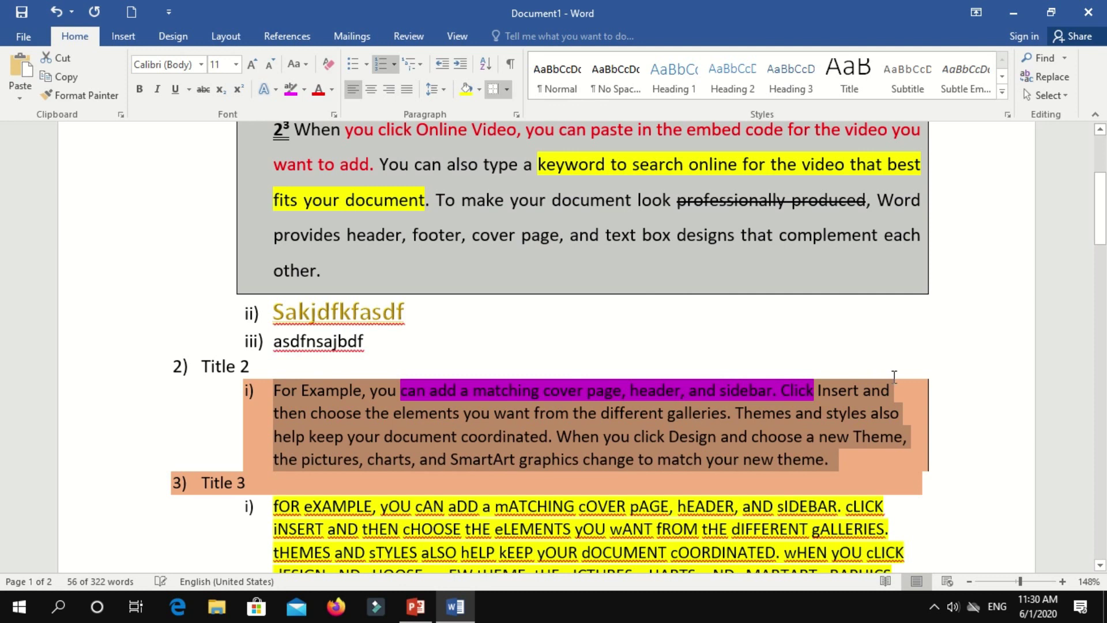
pyautogui.press('Up')
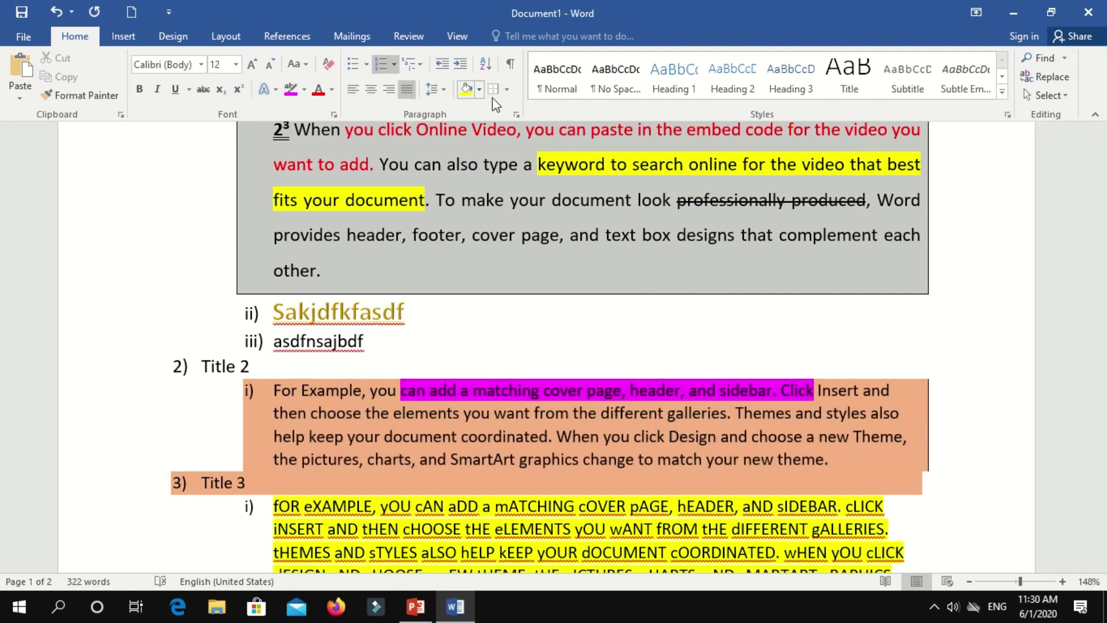
# Step: Apply all borders to the yellow-shaded text of the paragraph under Title 3
pyautogui.scroll(-1, 453, 313)
pyautogui.scroll(-1, 453, 314)
pyautogui.tripleClick(545, 395)
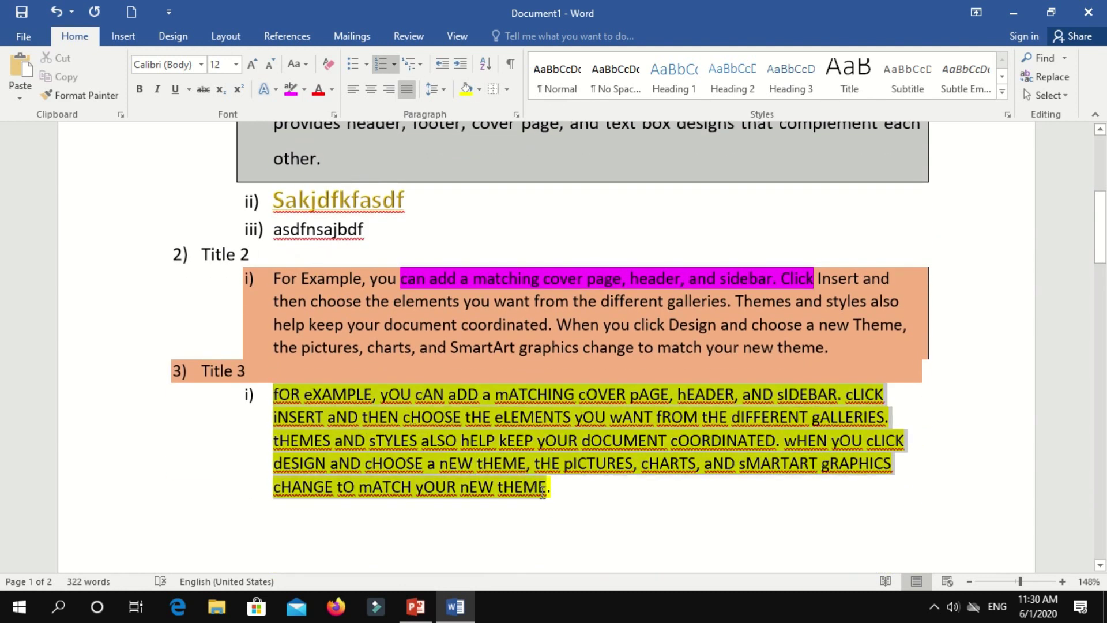
pyautogui.click(505, 88)
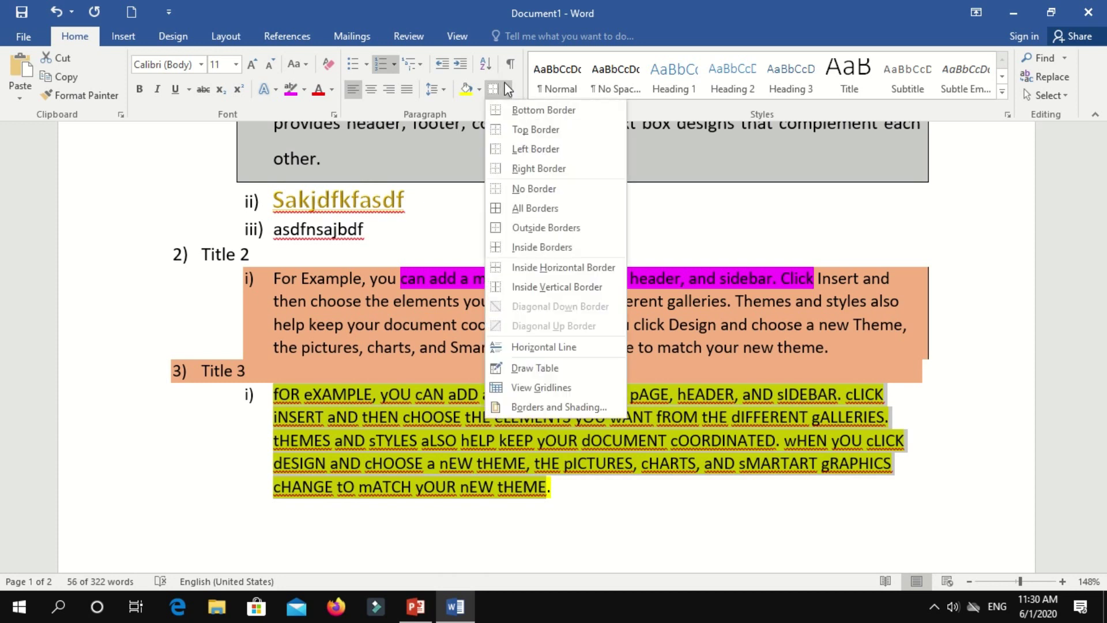
pyautogui.click(543, 208)
pyautogui.click(505, 420)
pyautogui.scroll(-1, 514, 422)
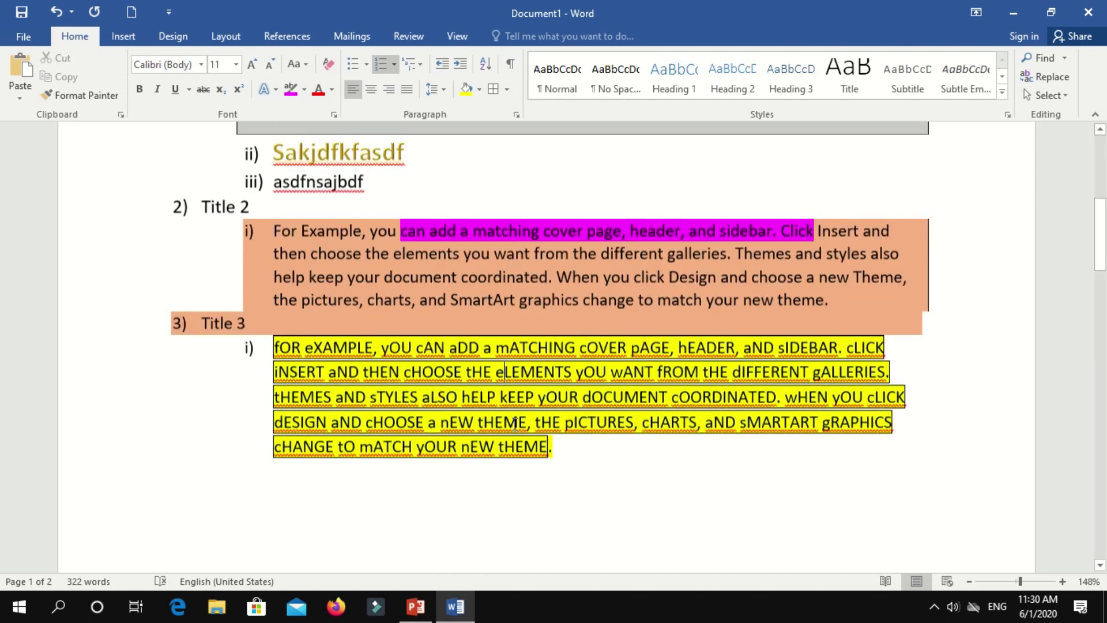
pyautogui.scroll(7, 477, 354)
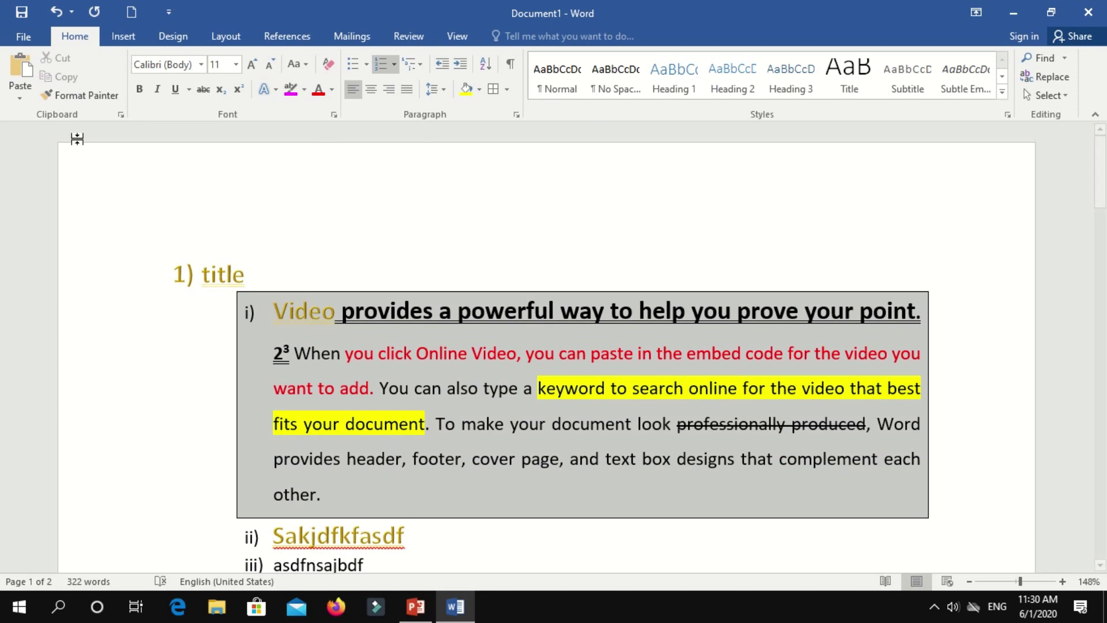
pyautogui.click(509, 89)
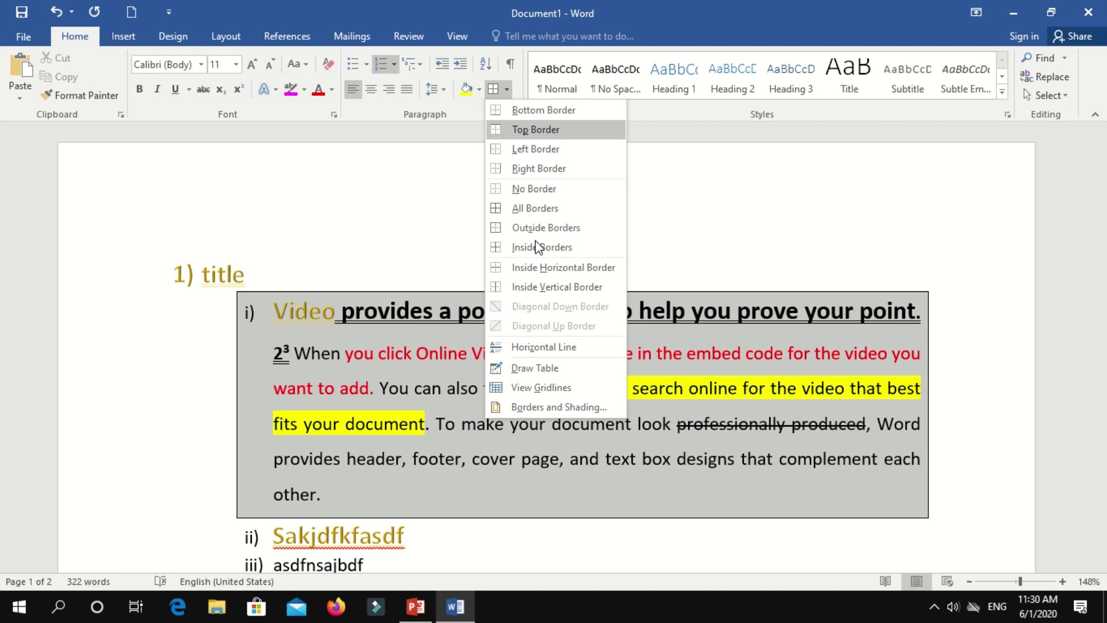
pyautogui.scroll(-3, 539, 205)
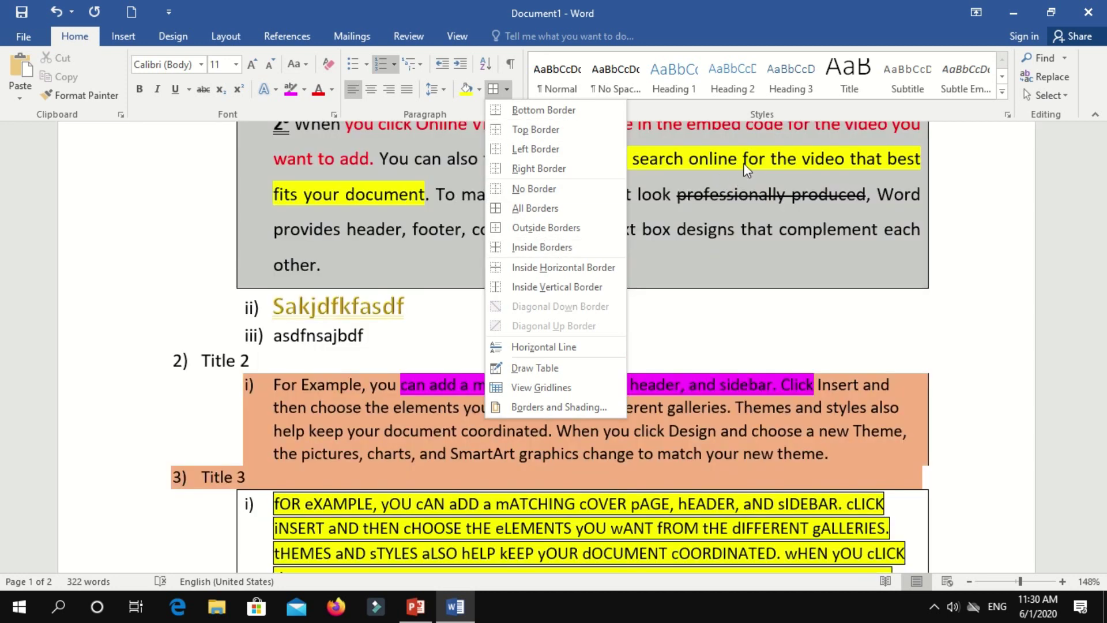
pyautogui.scroll(4, 703, 203)
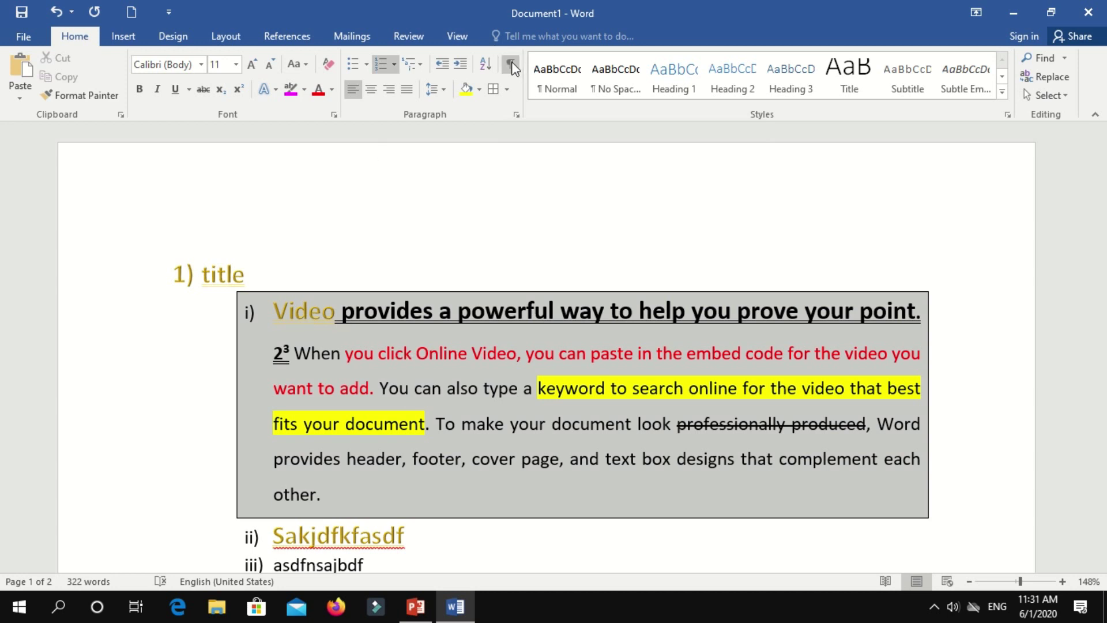
# Step: Show the formatting marks, examine the spaces, paragraph marks and page break throughout the document, and hide the marks again
pyautogui.click(337, 310)
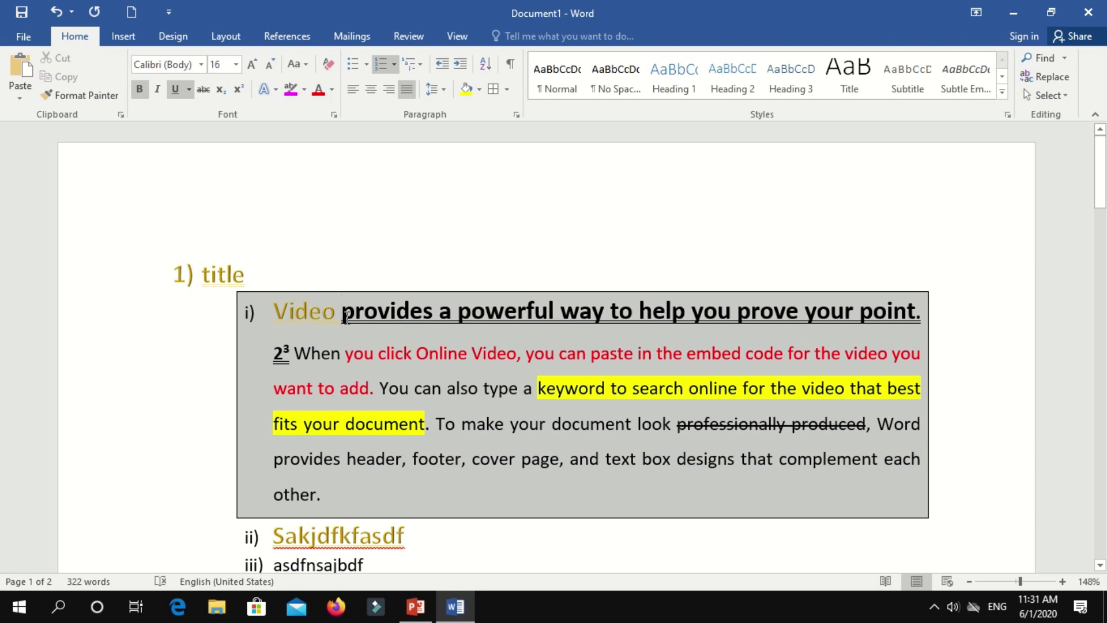
pyautogui.hotkey('shift', 'Left')
pyautogui.click(343, 318)
pyautogui.click(509, 67)
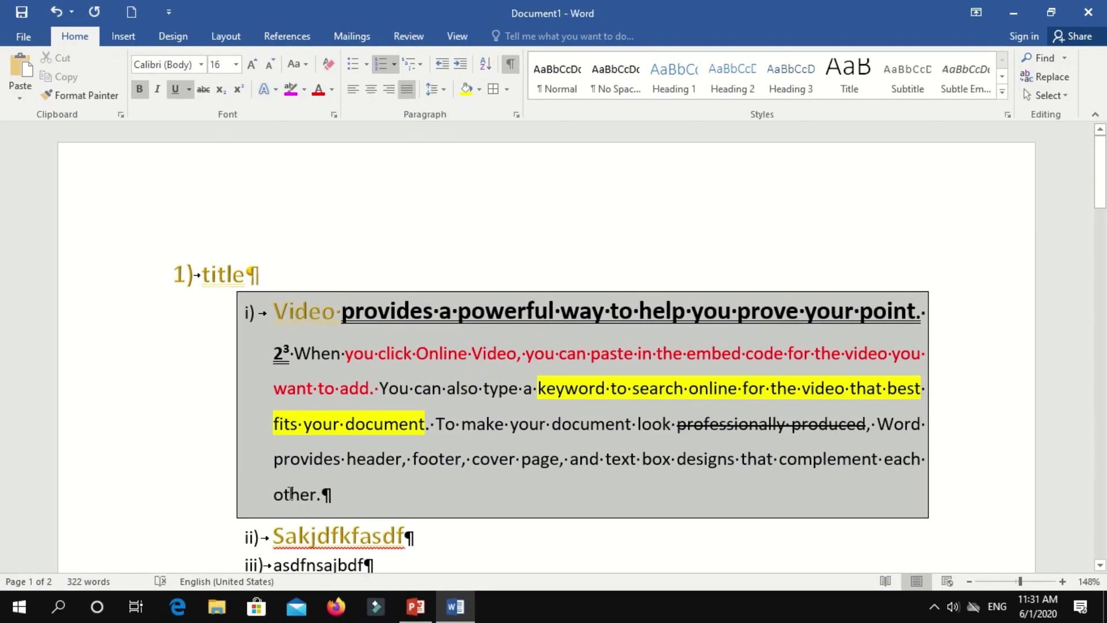
pyautogui.scroll(-2, 406, 416)
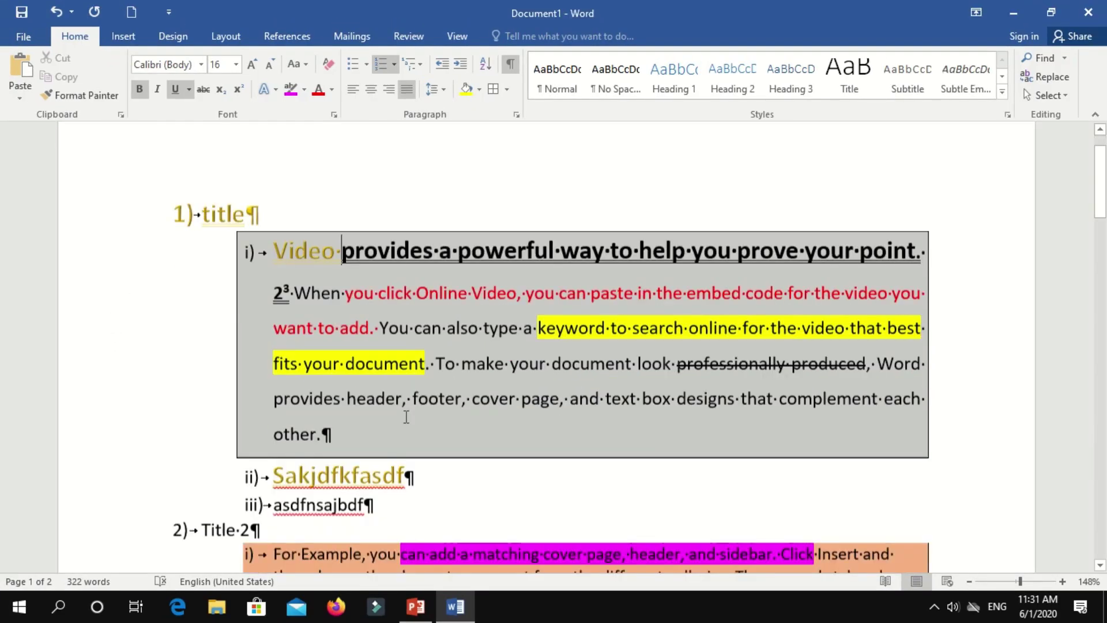
pyautogui.scroll(-6, 406, 416)
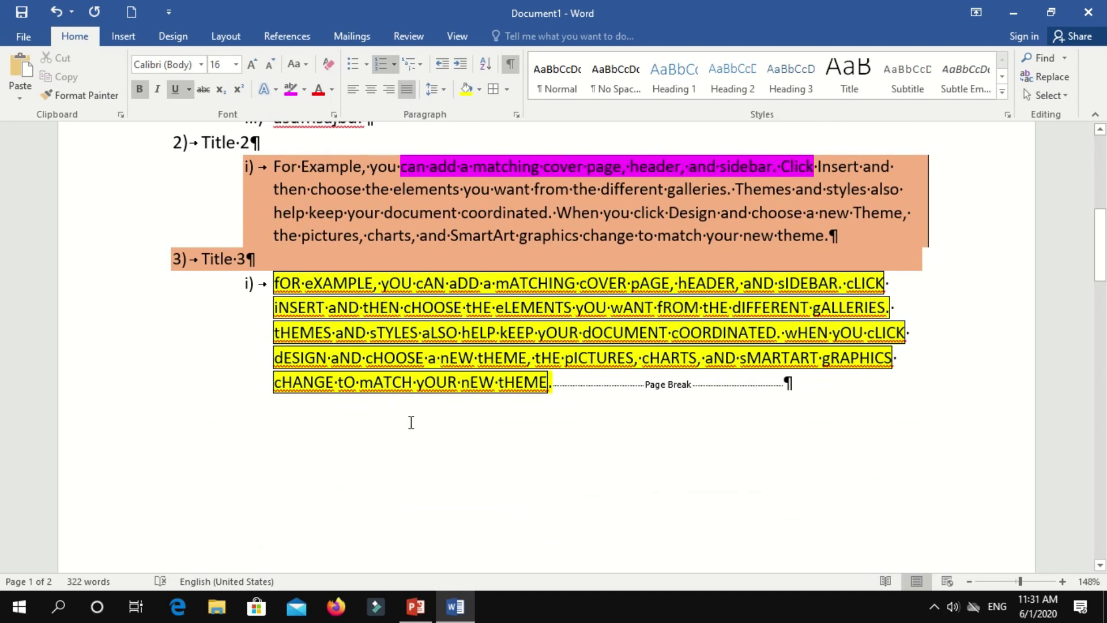
pyautogui.scroll(7, 409, 423)
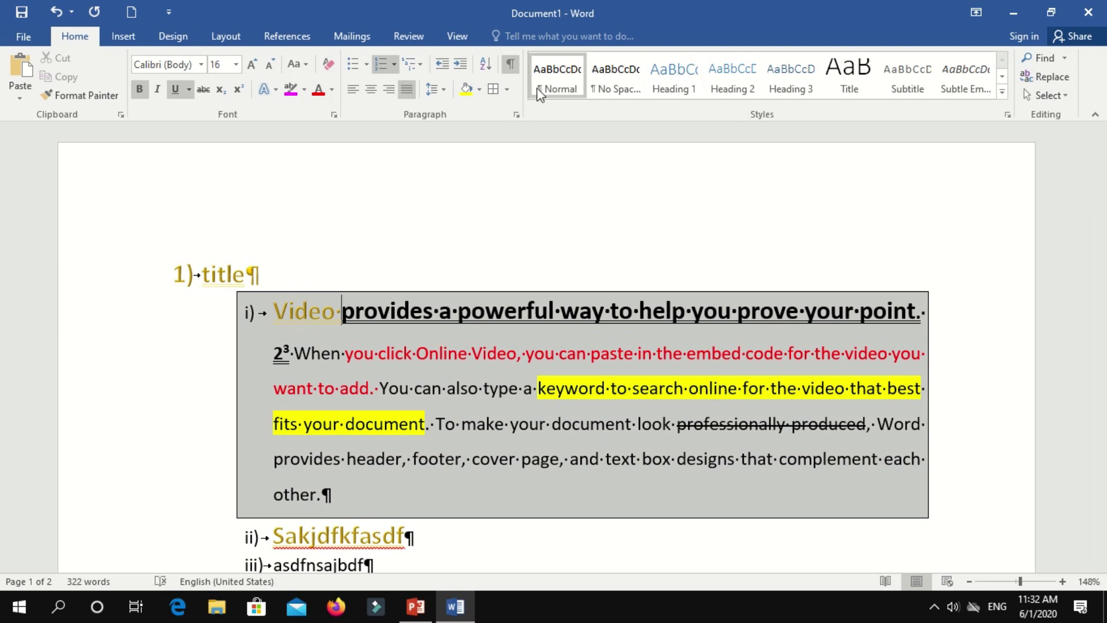
pyautogui.click(508, 65)
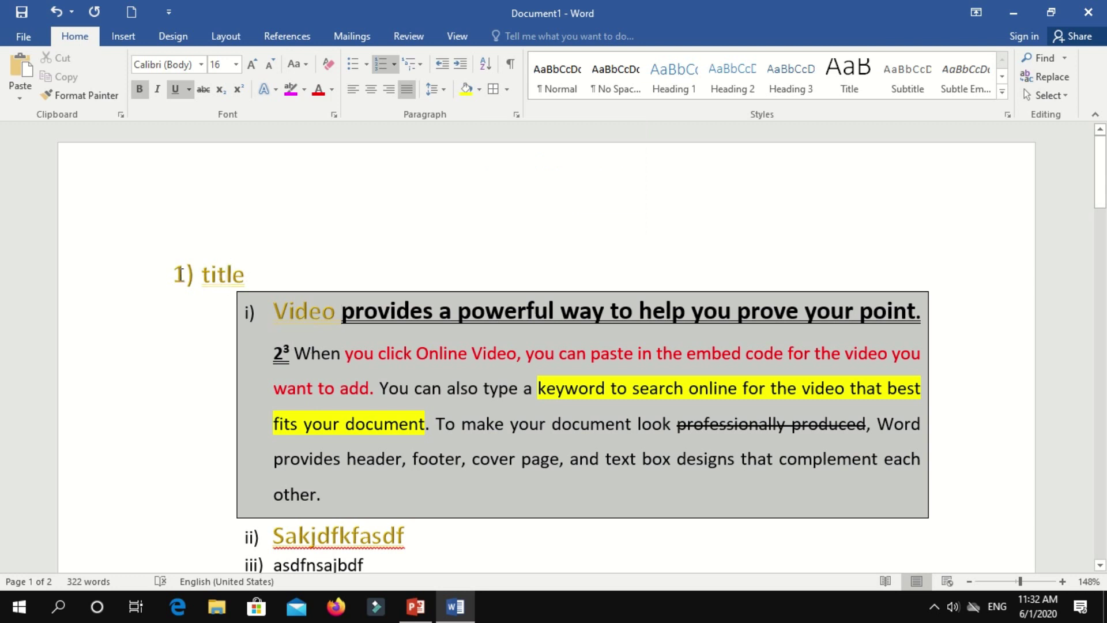
# Step: Insert new lines above the first title and enter a list of four first names, one per line
pyautogui.press('Return')
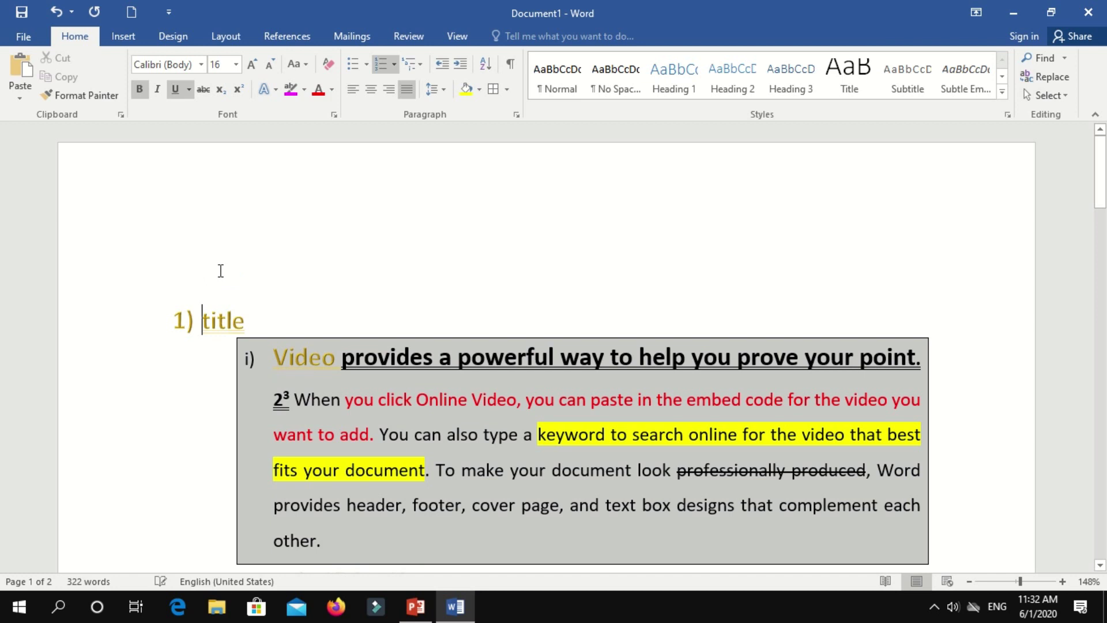
pyautogui.click(224, 262)
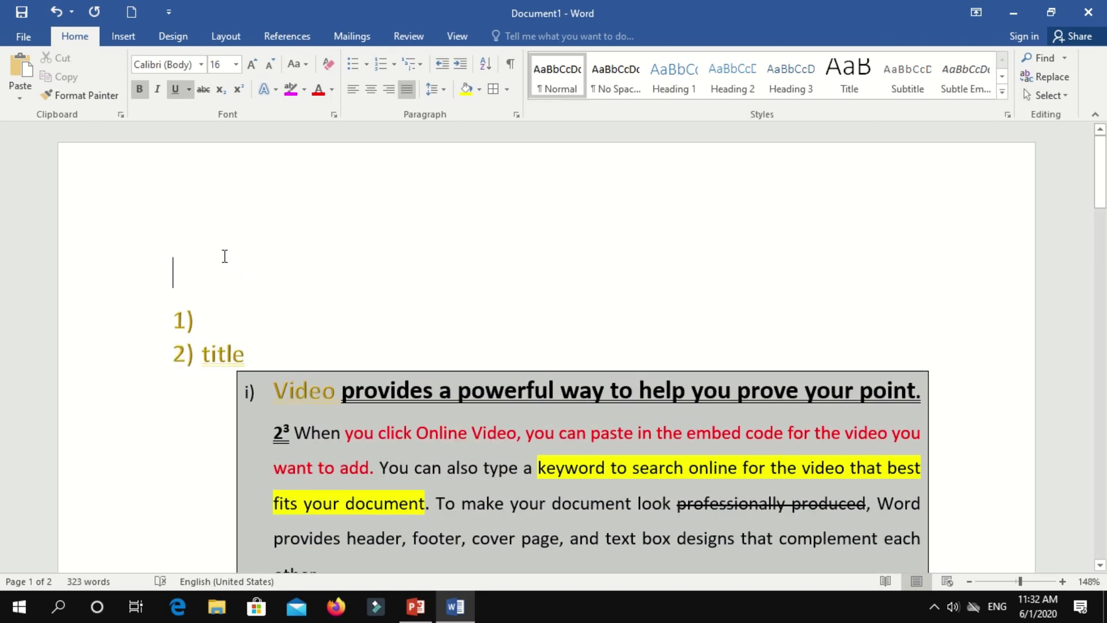
pyautogui.write('Alam')
pyautogui.press('Return')
pyautogui.write('Samir')
pyautogui.press('Return')
pyautogui.write('Deep')
pyautogui.press('Return')
pyautogui.write('kuldeep')
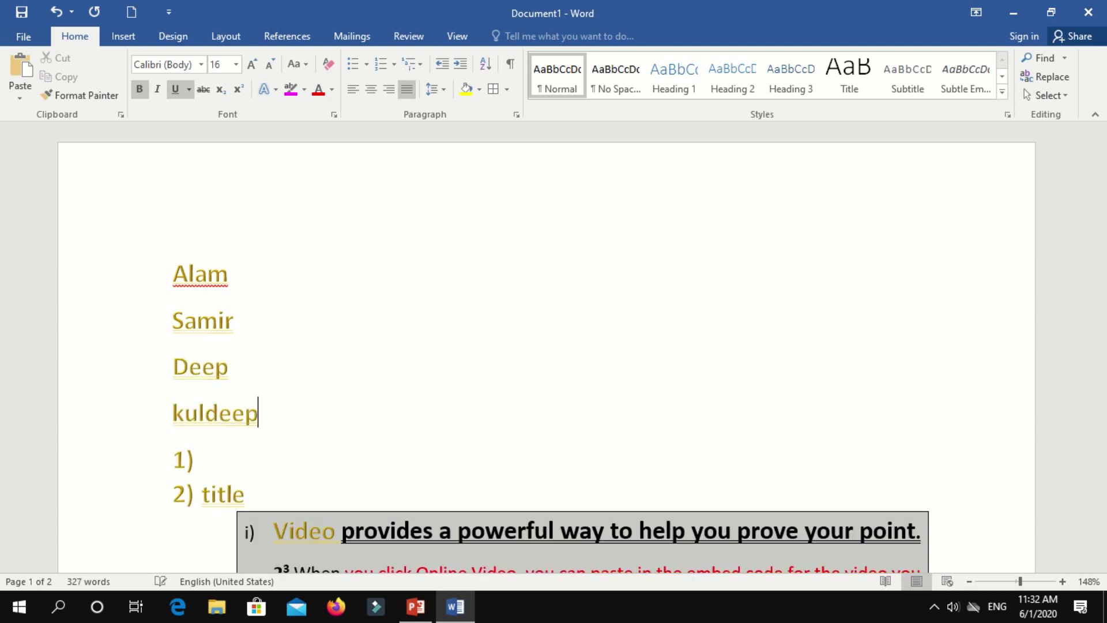
pyautogui.press('Return')
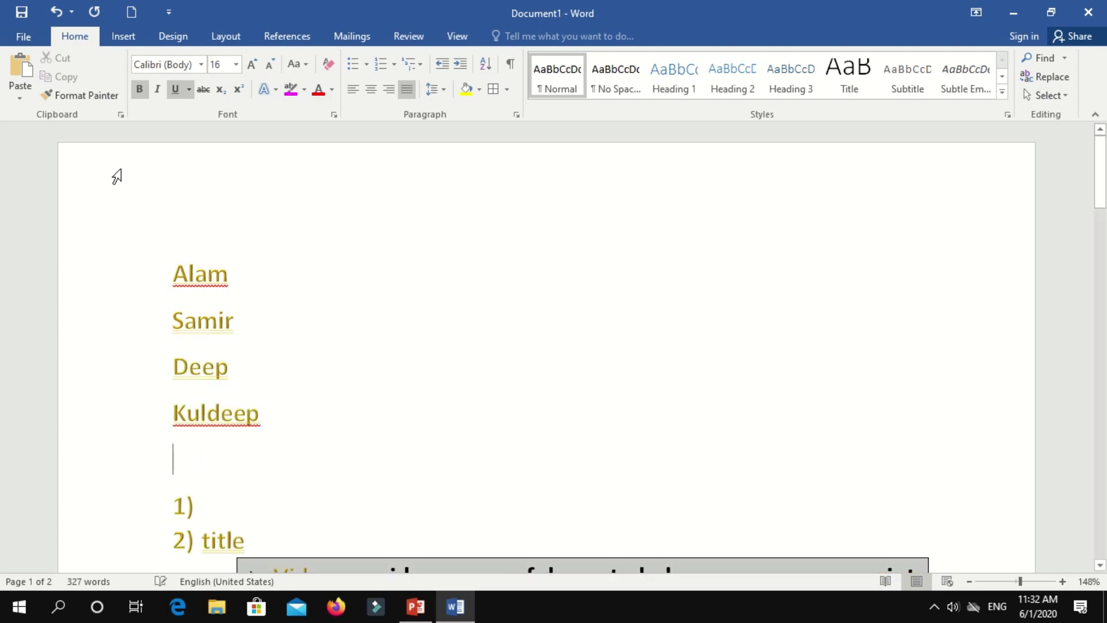
# Step: Sort the list of names at the start of the document by paragraph text in ascending order
pyautogui.moveTo(282, 417); pyautogui.dragTo(167, 277)
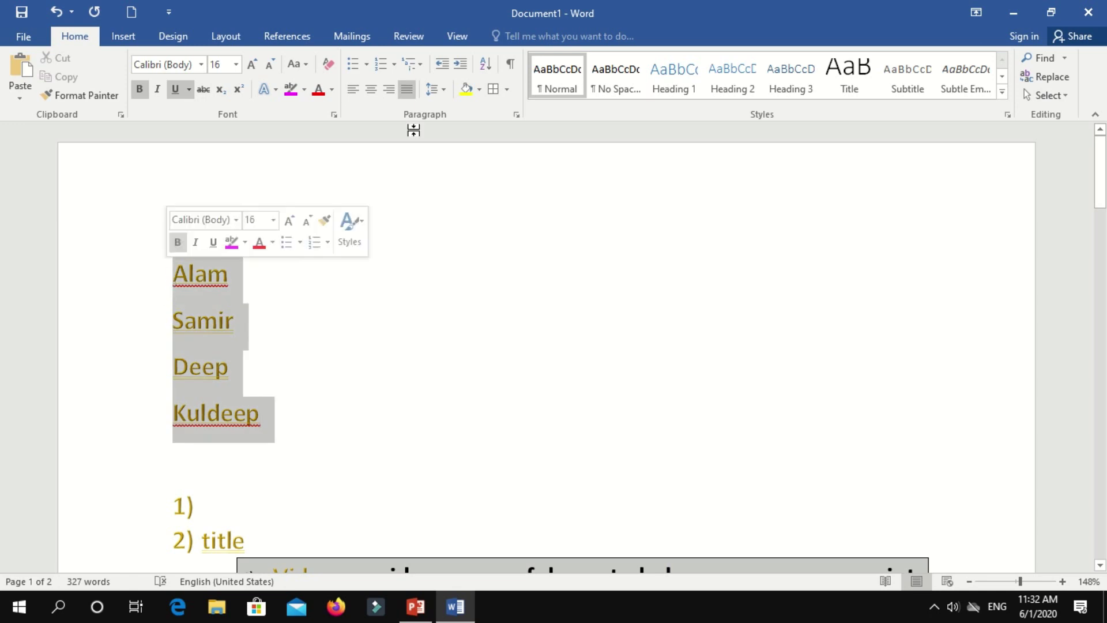
pyautogui.click(485, 63)
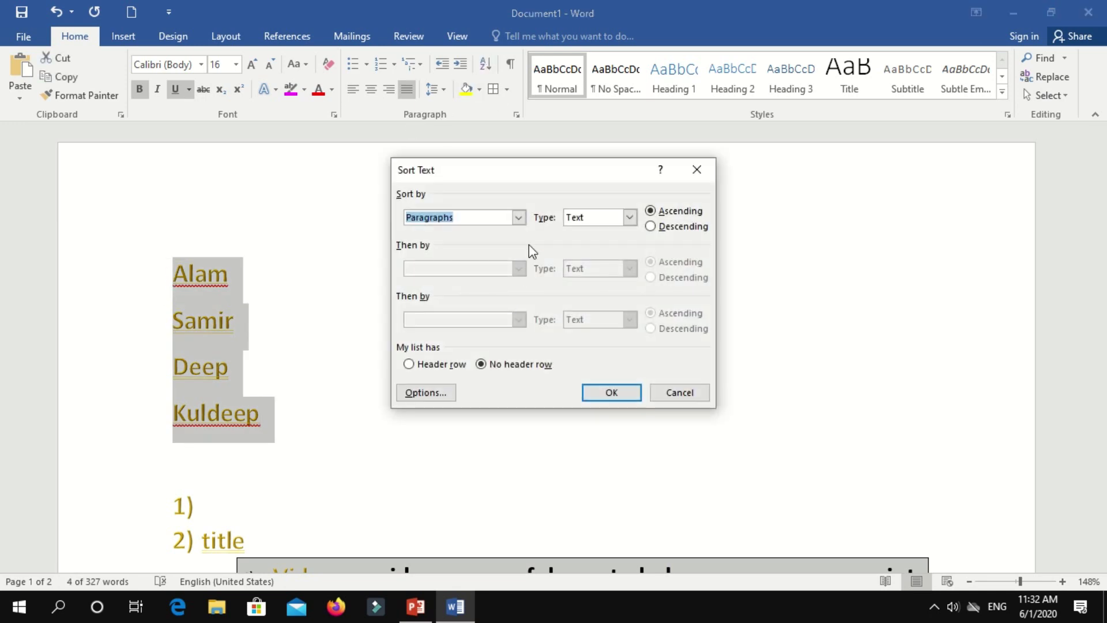
pyautogui.click(606, 391)
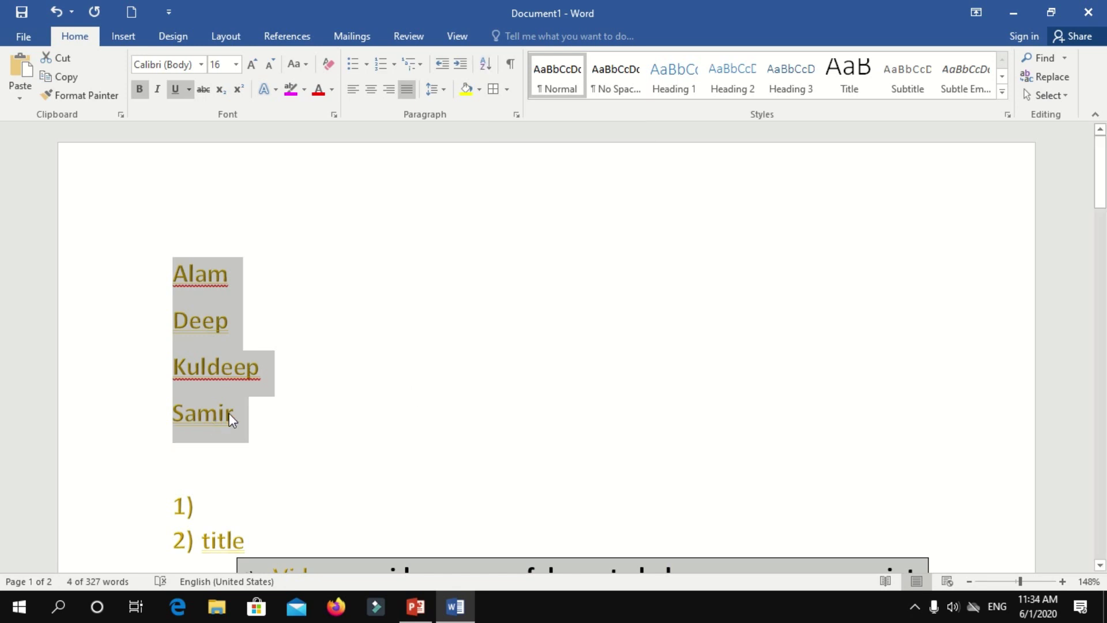
# Step: Delete the list of names and remove the empty numbered item above the first title
pyautogui.click(227, 412)
pyautogui.moveTo(246, 420); pyautogui.dragTo(166, 257)
pyautogui.press('Delete')
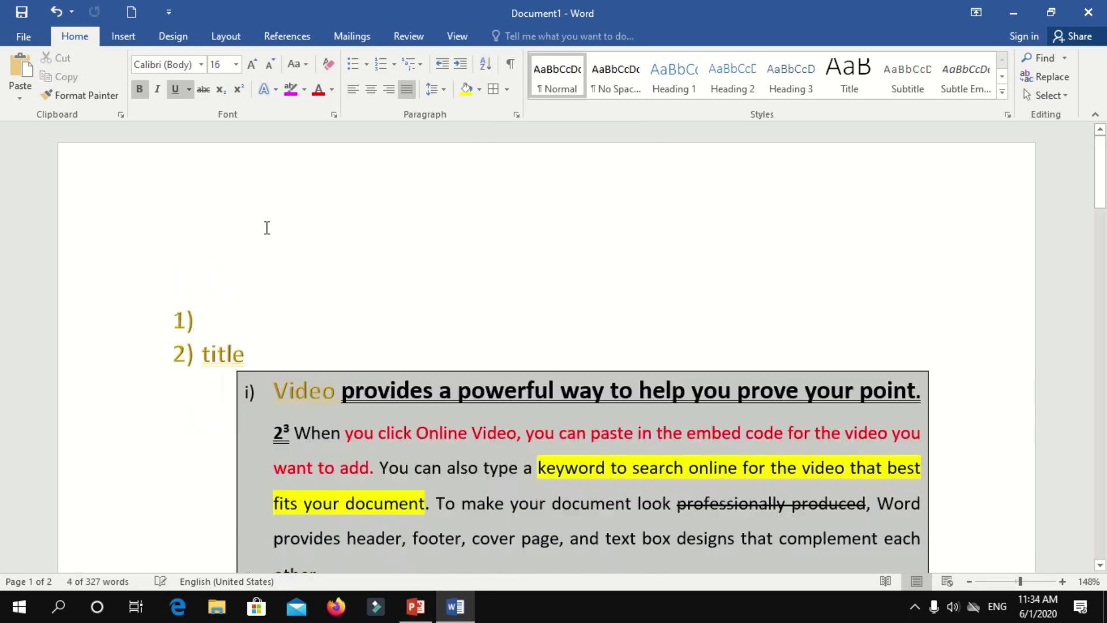
pyautogui.click(225, 326)
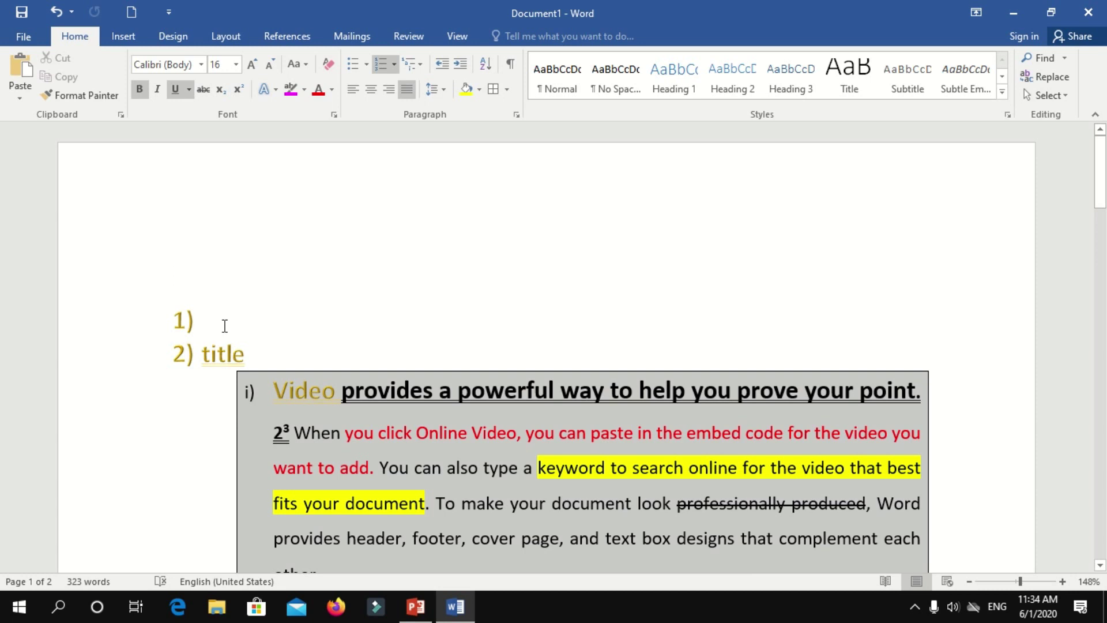
pyautogui.press('BackSpace')
pyautogui.press('BackSpace')
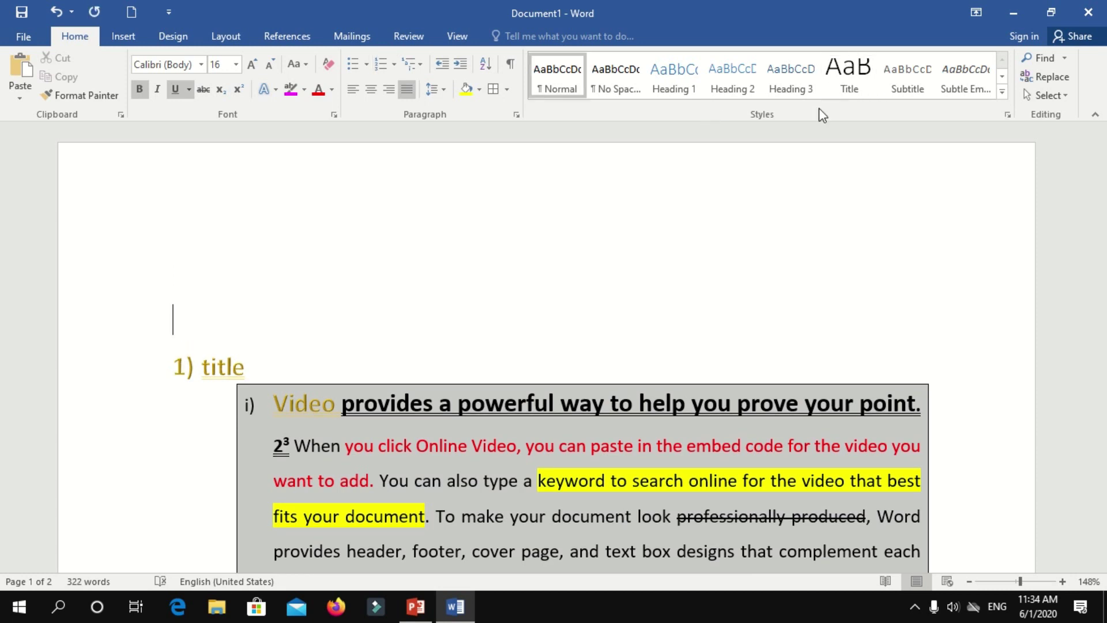
# Step: Try the Title and Subtitle styles on the first title and look through the full styles gallery
pyautogui.scroll(-5, 339, 340)
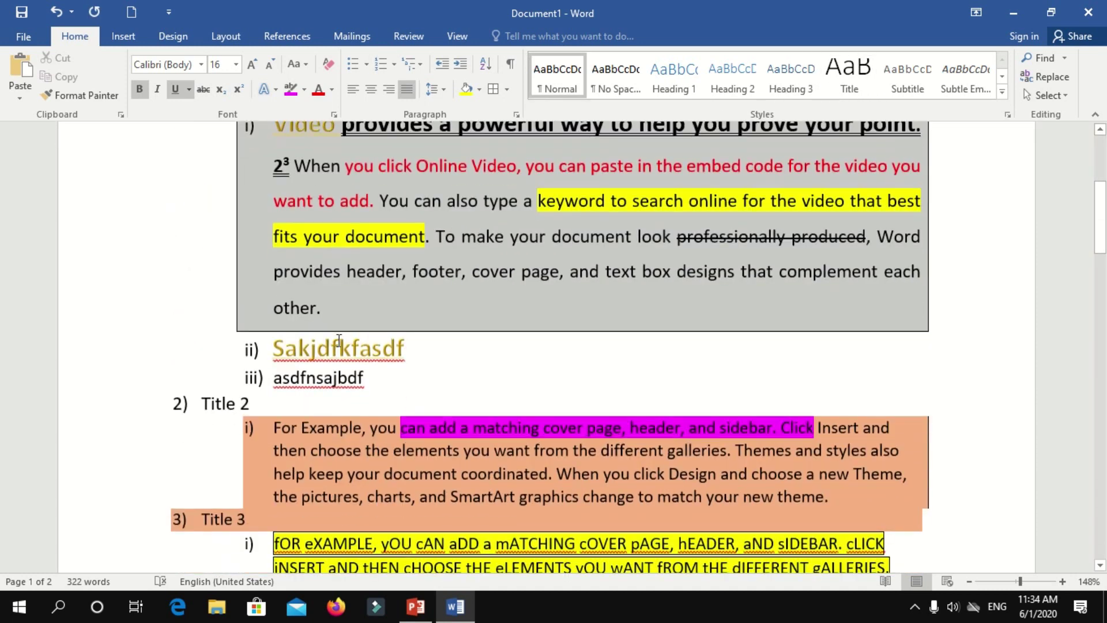
pyautogui.scroll(3, 339, 340)
pyautogui.moveTo(265, 254); pyautogui.dragTo(193, 252)
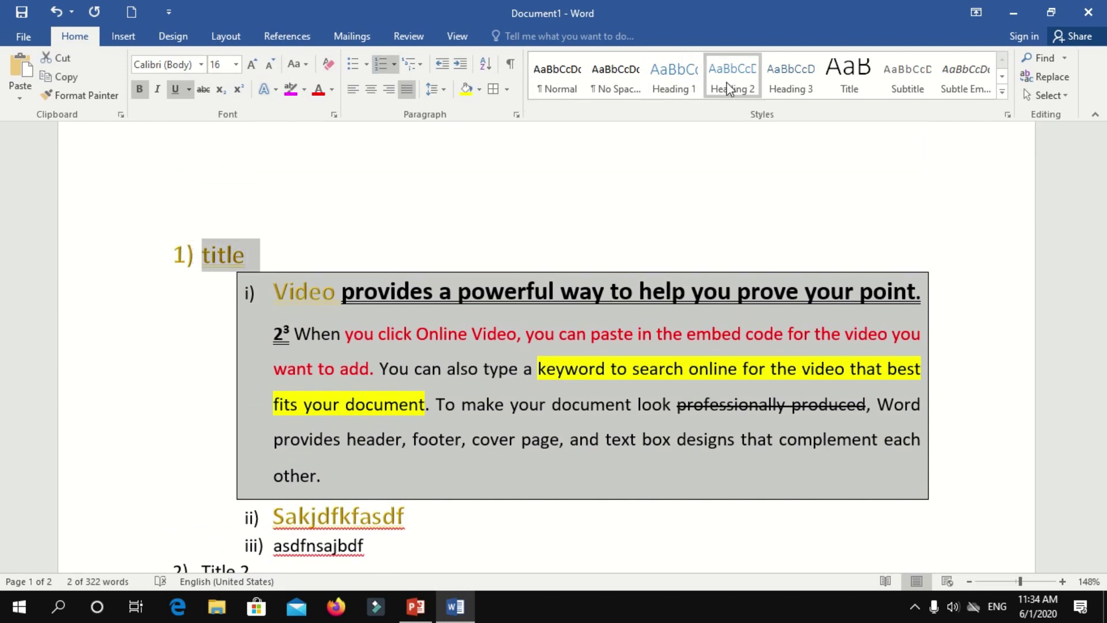
pyautogui.click(689, 86)
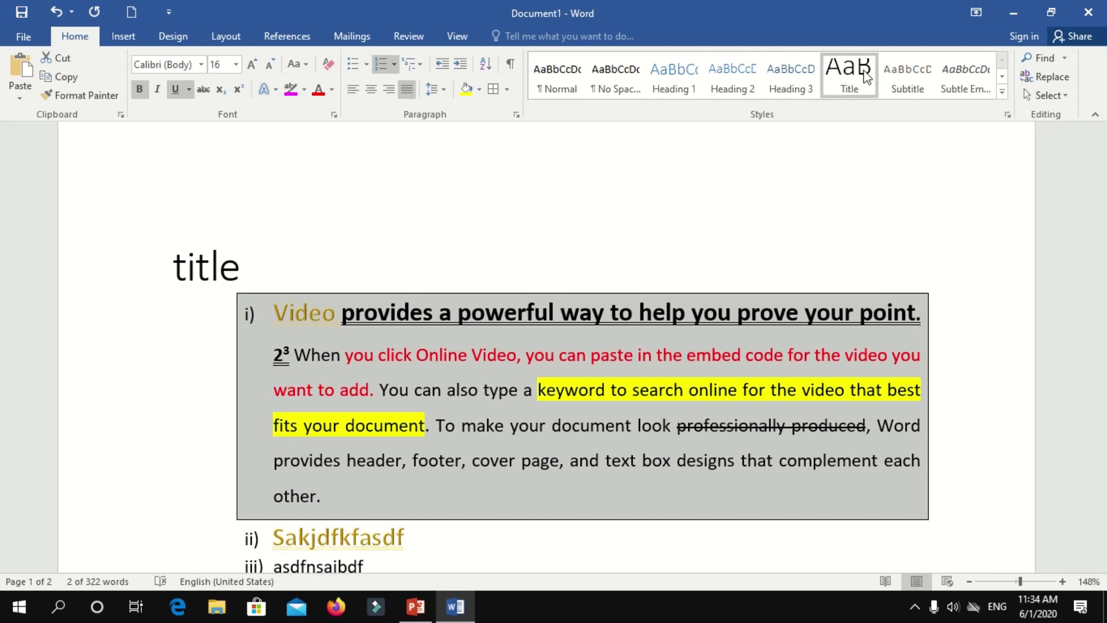
pyautogui.click(867, 75)
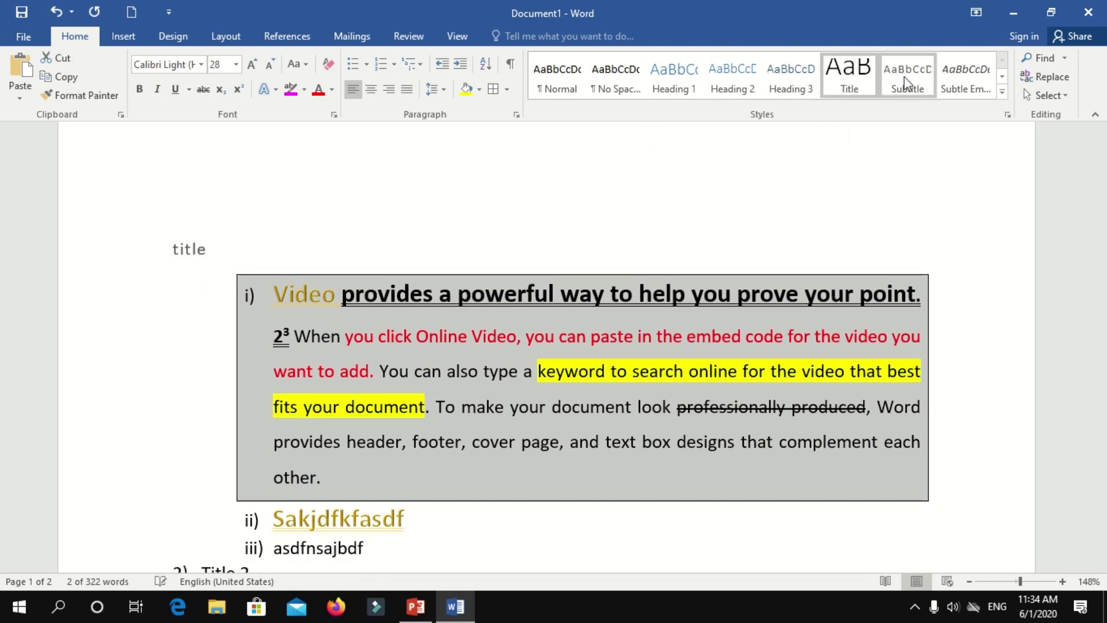
pyautogui.click(905, 75)
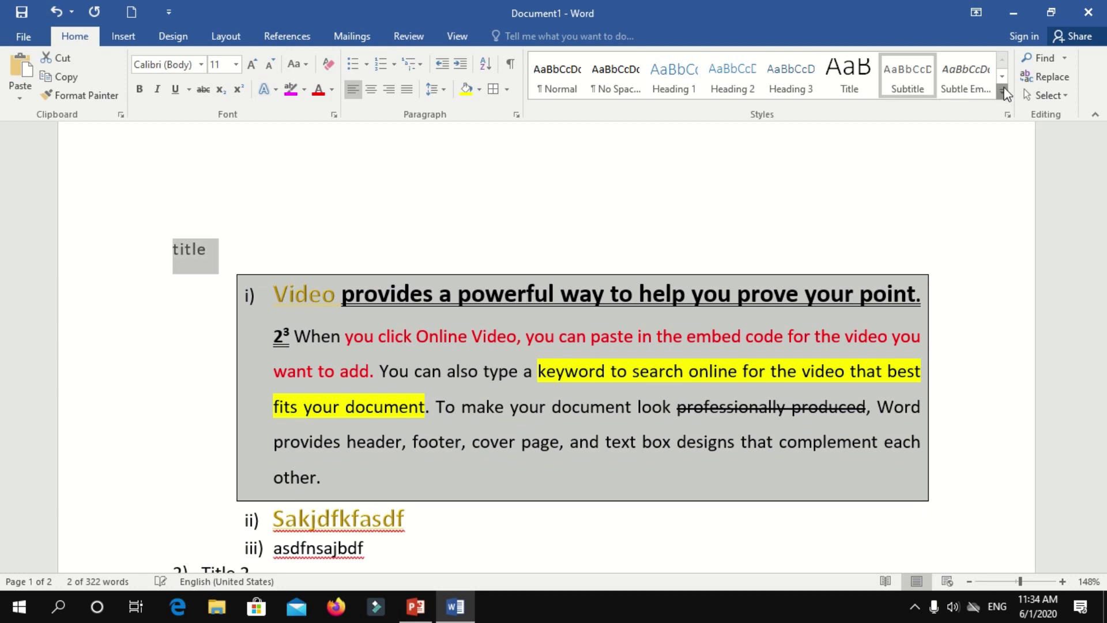
pyautogui.click(1003, 91)
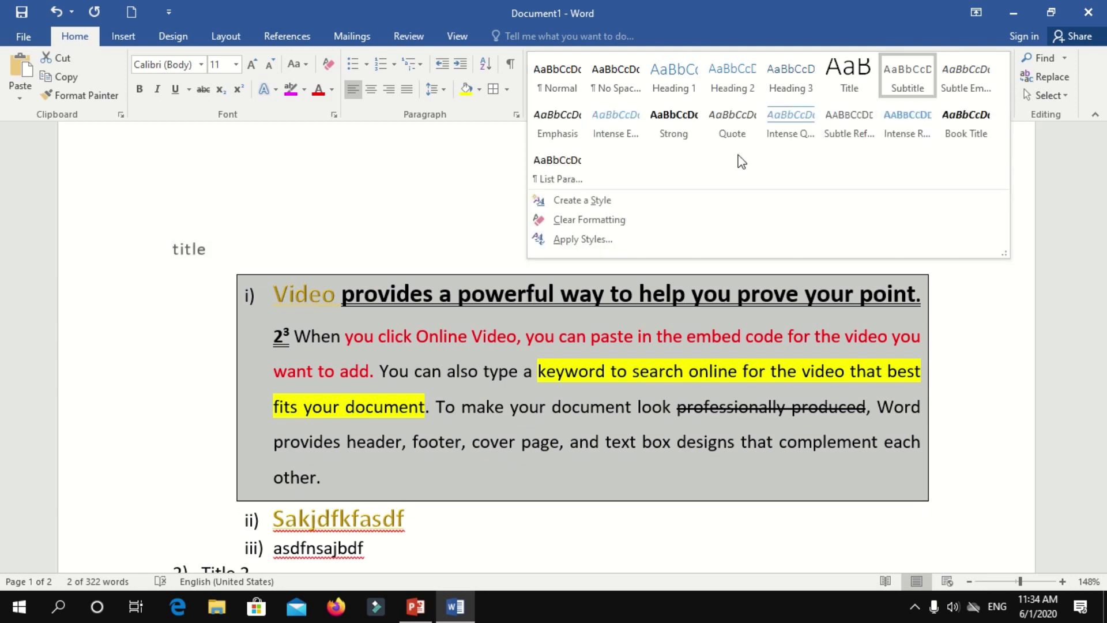
pyautogui.click(291, 314)
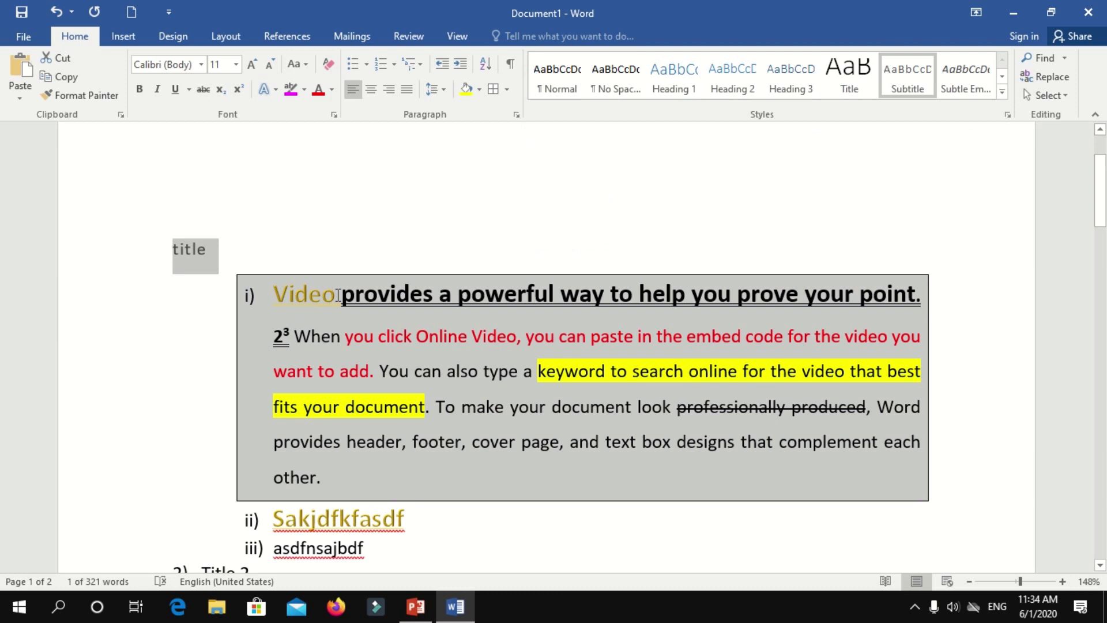
pyautogui.moveTo(338, 294); pyautogui.dragTo(451, 294)
pyautogui.click(312, 292)
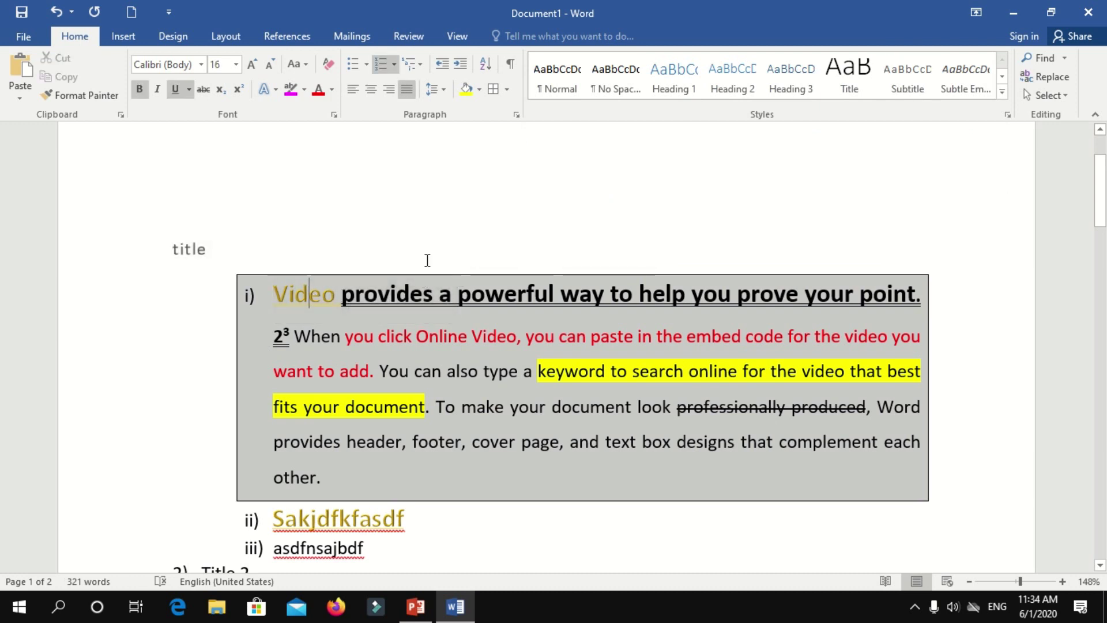
# Step: Apply the Title style to the first title and return to the body text
pyautogui.moveTo(207, 250); pyautogui.dragTo(164, 242)
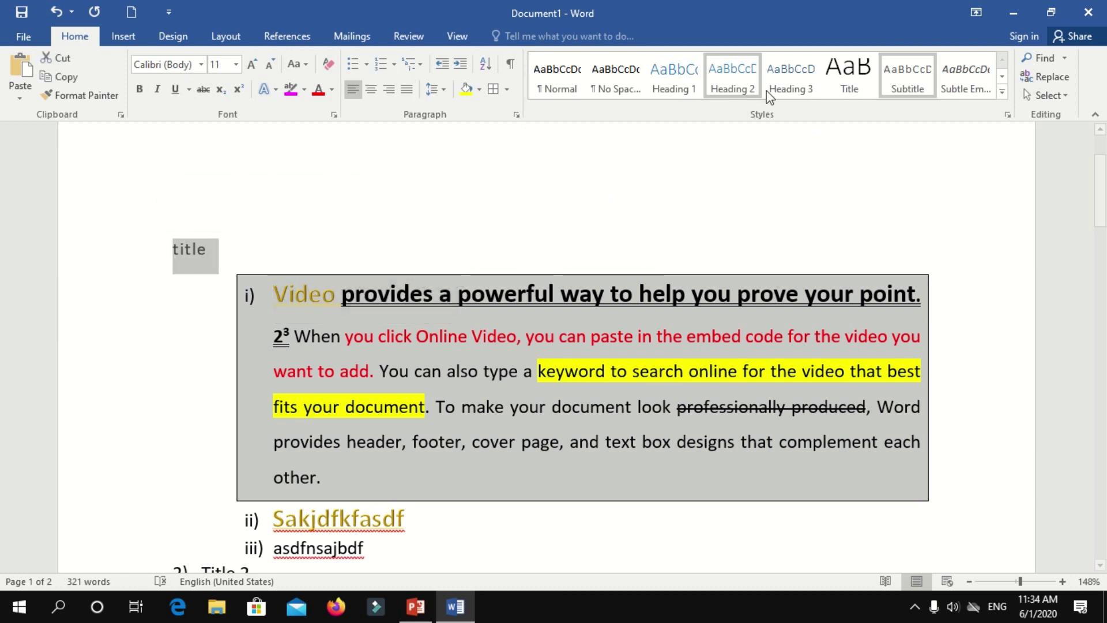
pyautogui.click(854, 78)
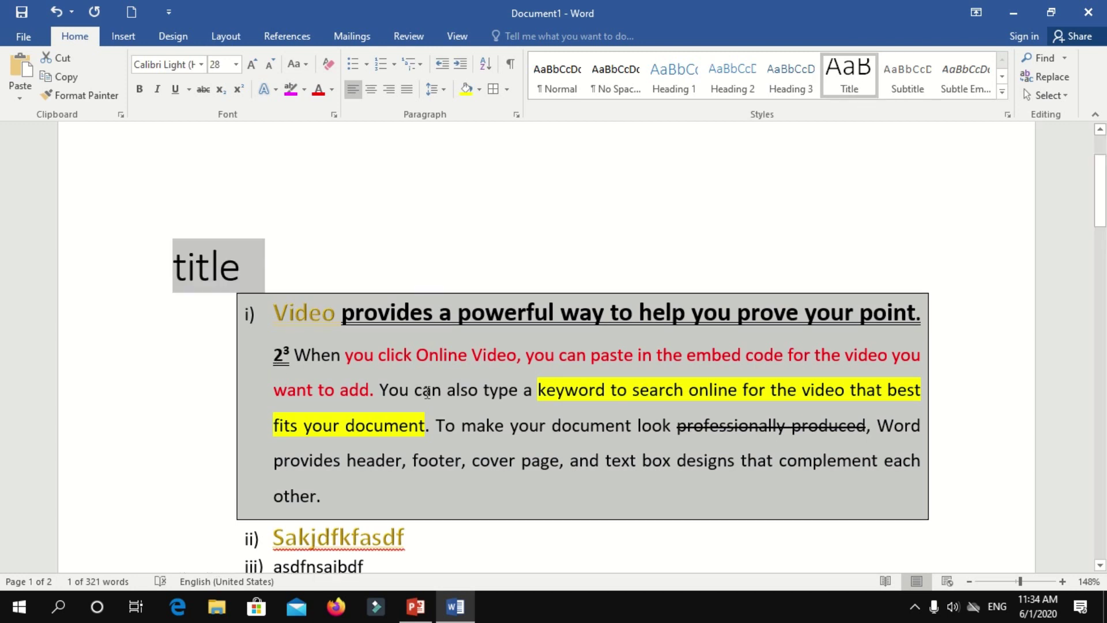
pyautogui.press('Down')
pyautogui.press('Down')
# Step: Search the whole document for the word "online"
pyautogui.click(1037, 56)
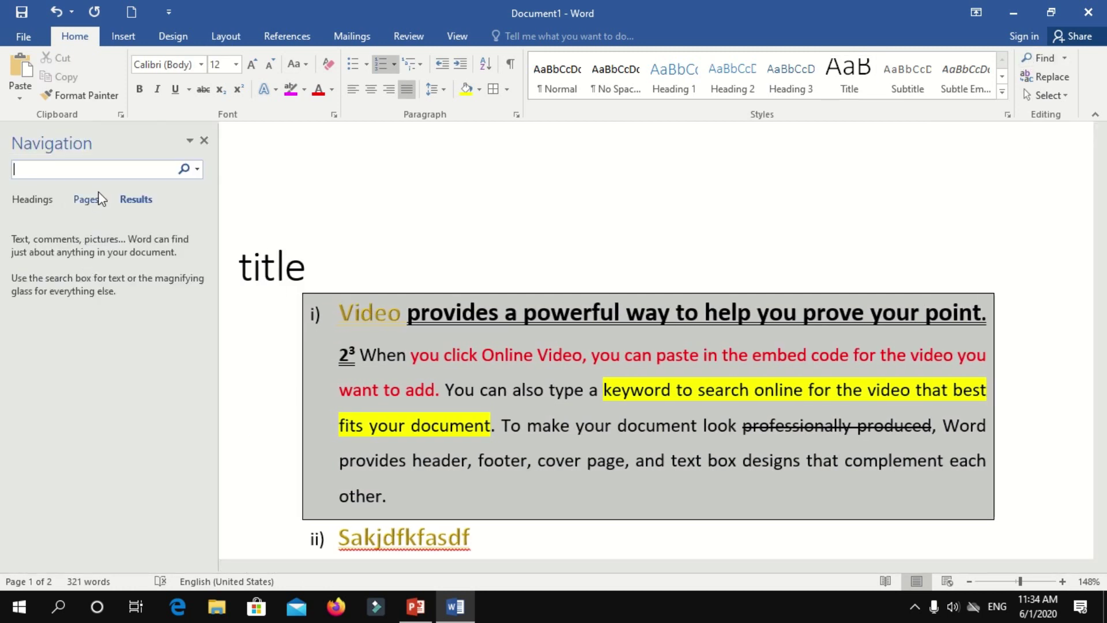
pyautogui.write('online')
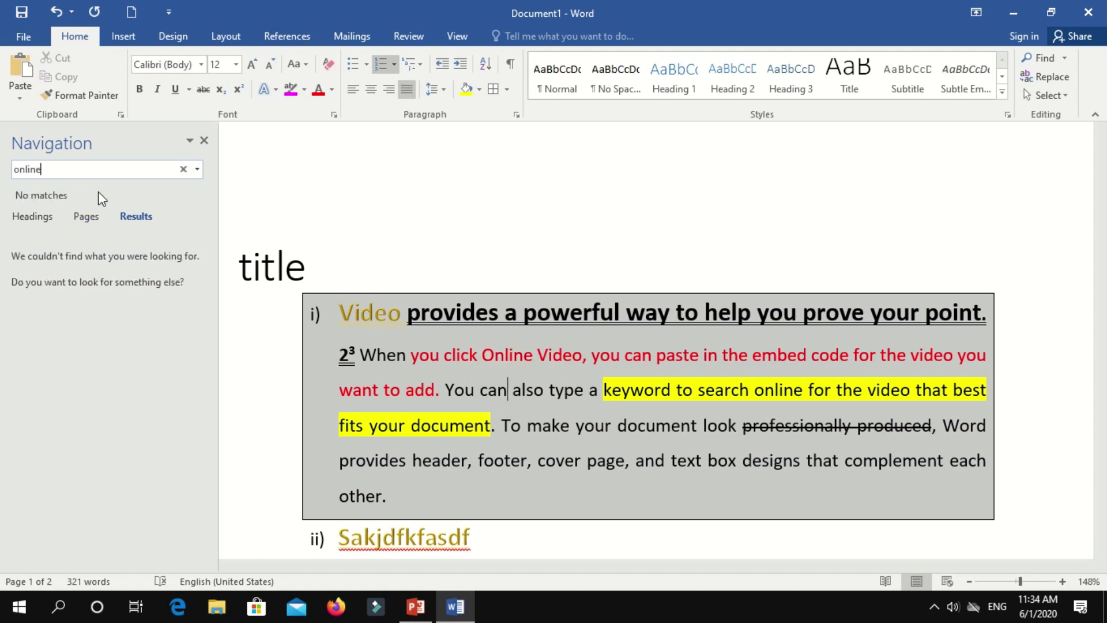
pyautogui.click(362, 313)
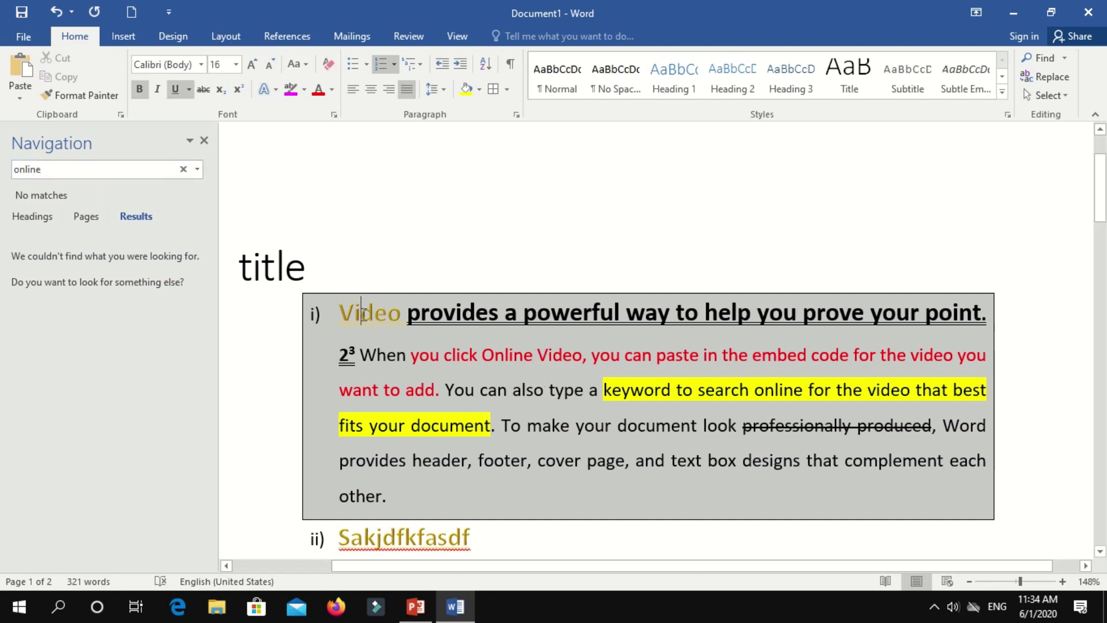
pyautogui.hotkey('ctrl', 'a')
pyautogui.click(88, 169)
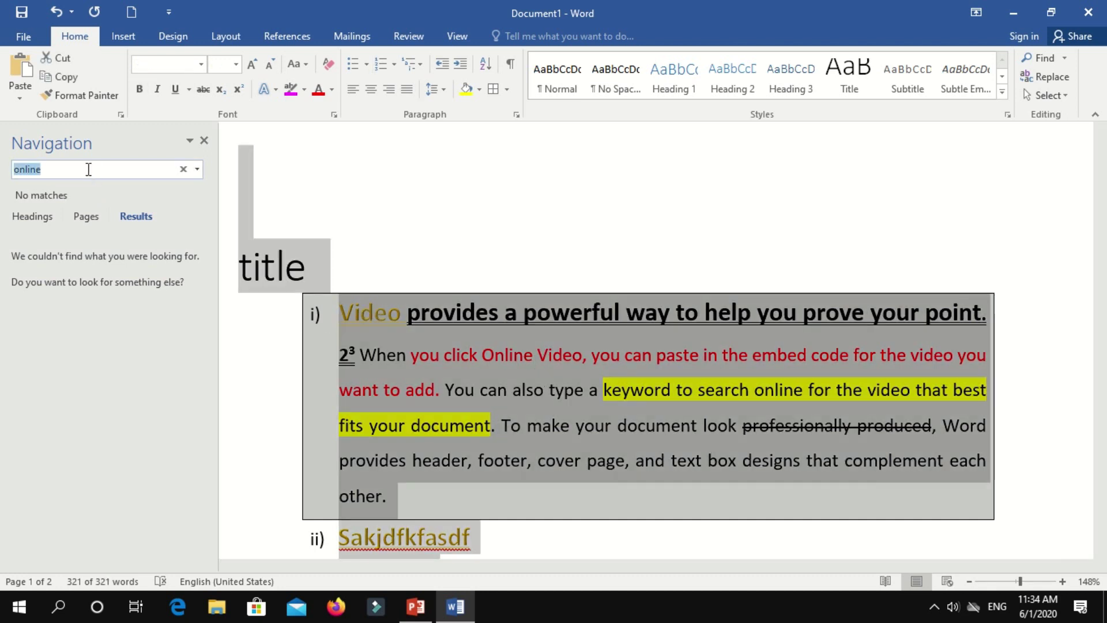
pyautogui.click(88, 168)
pyautogui.press('Return')
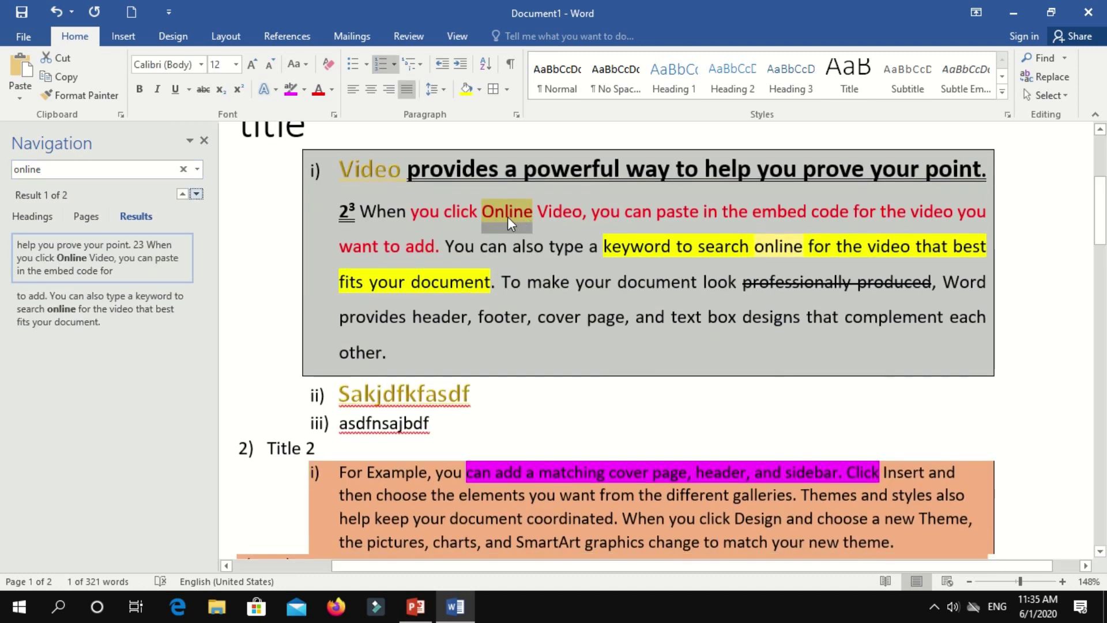
# Step: Step forward and backward through the search matches for "online"
pyautogui.click(195, 195)
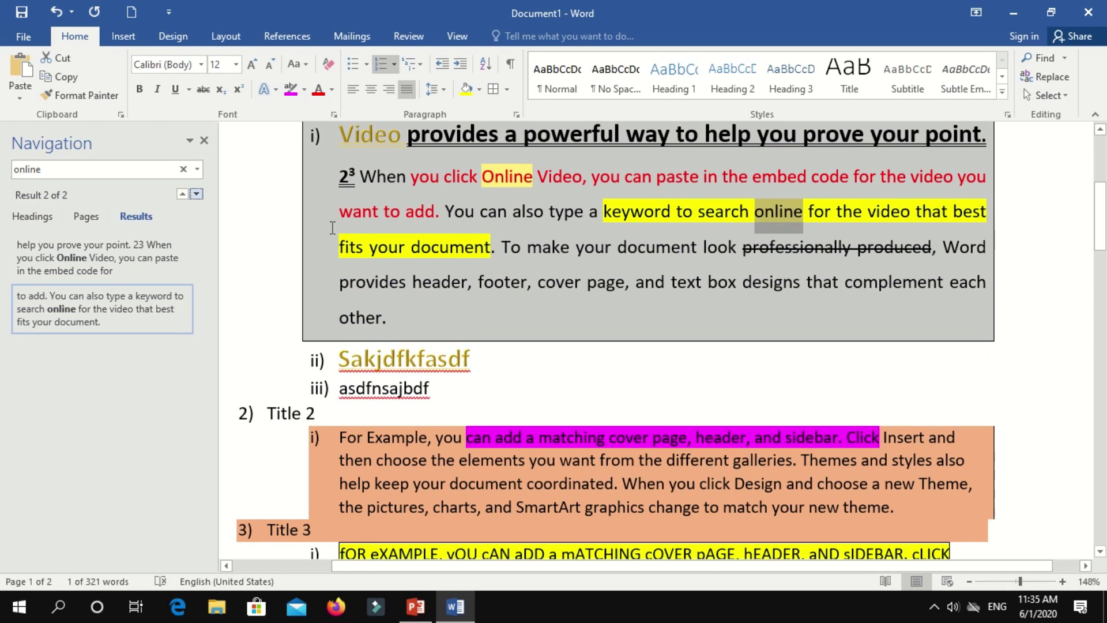
pyautogui.click(196, 195)
pyautogui.click(183, 195)
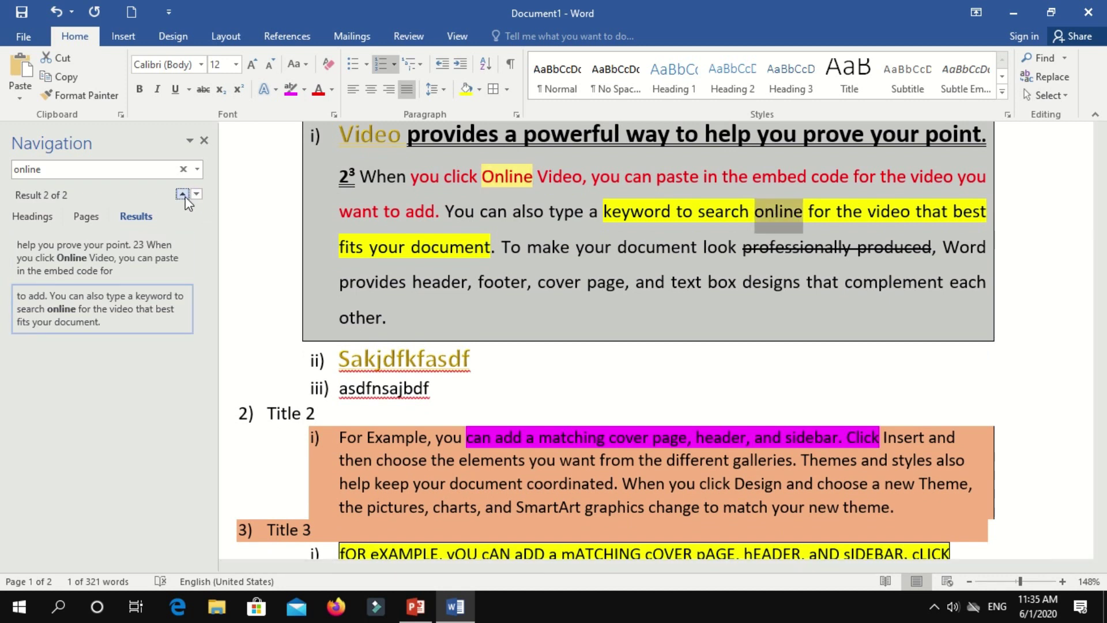
pyautogui.click(197, 194)
pyautogui.click(185, 195)
# Step: Replace the selected "online" in the yellow-highlighted text with "offline" and continue searching from the beginning of the document
pyautogui.click(1048, 77)
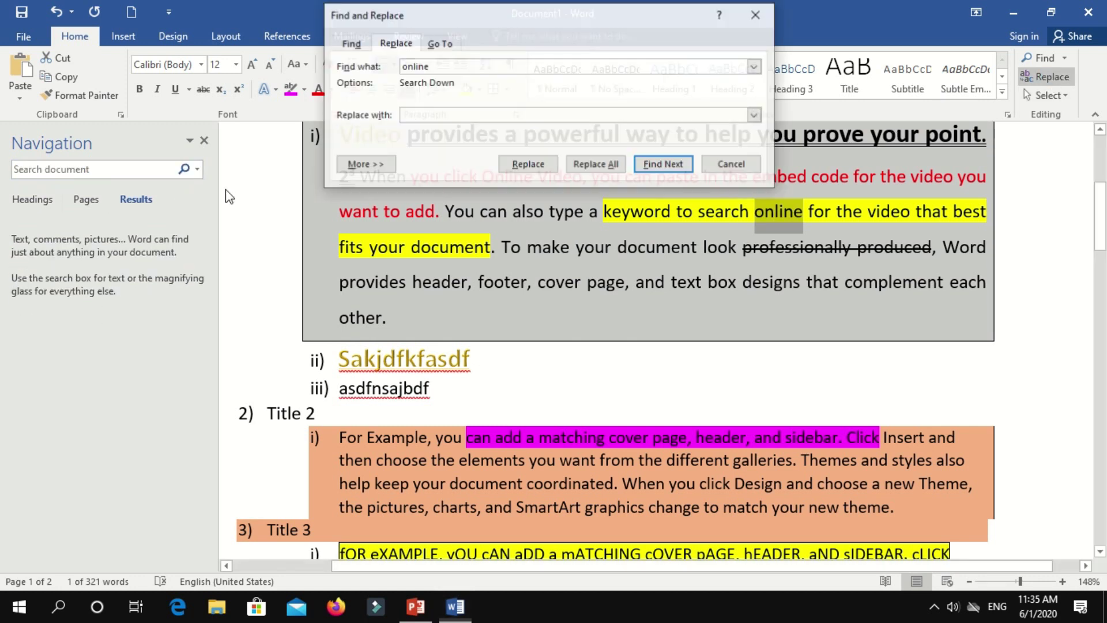
pyautogui.click(515, 116)
pyautogui.write('offline')
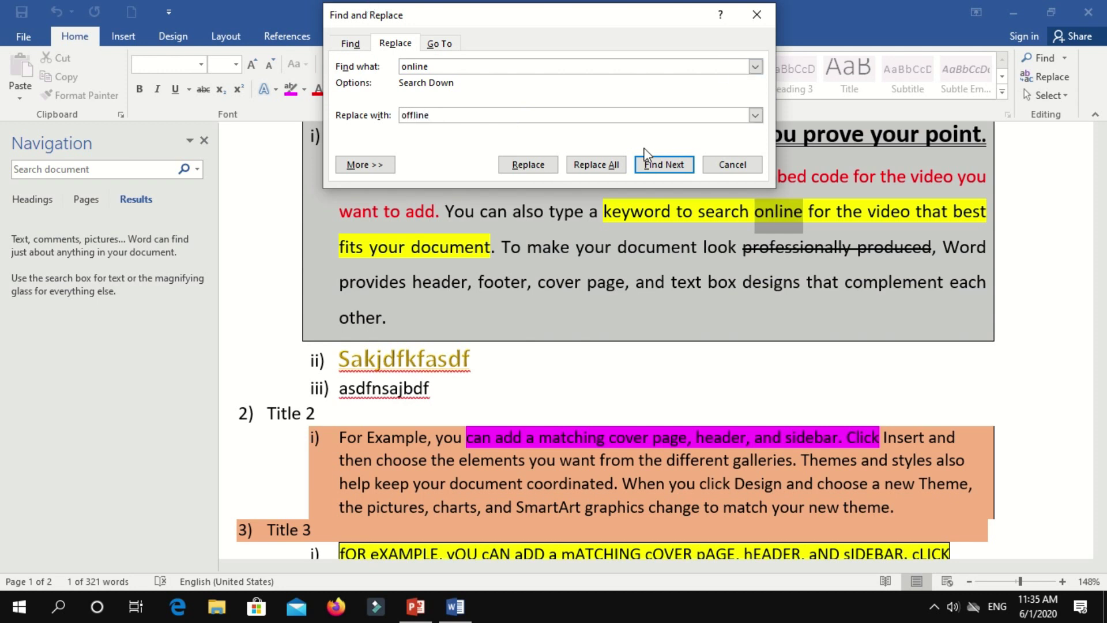
pyautogui.moveTo(653, 12); pyautogui.dragTo(430, 30)
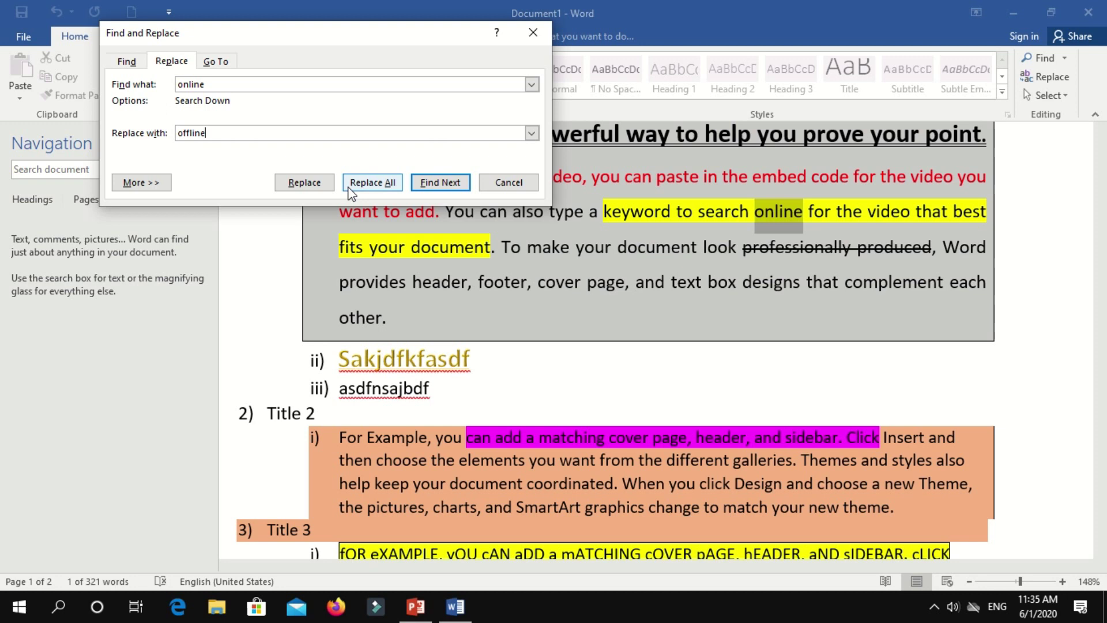
pyautogui.click(306, 183)
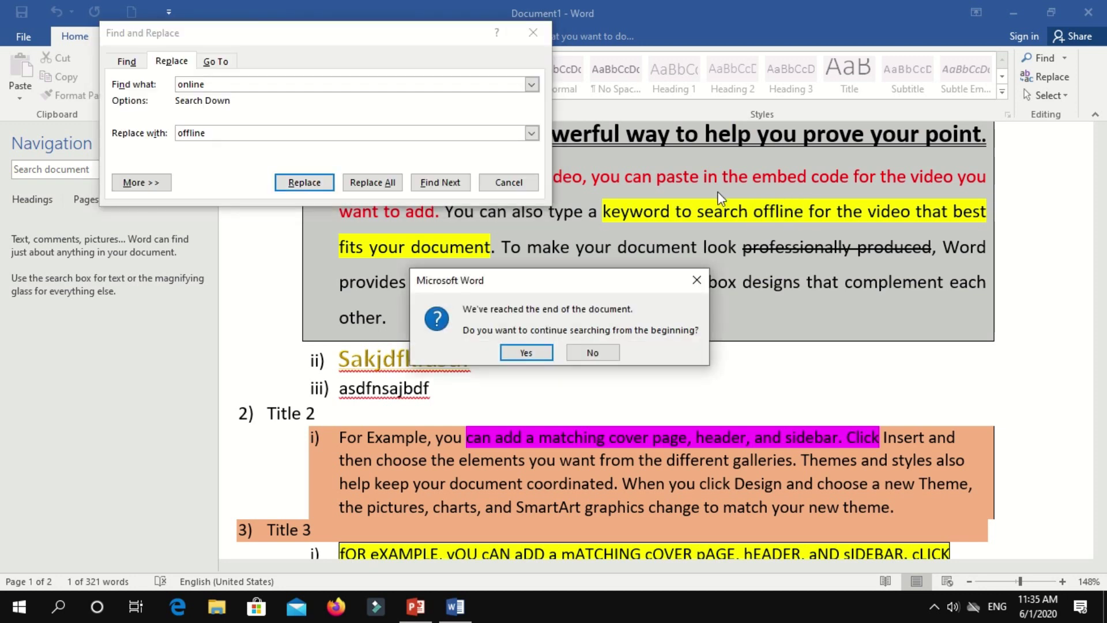
pyautogui.click(527, 353)
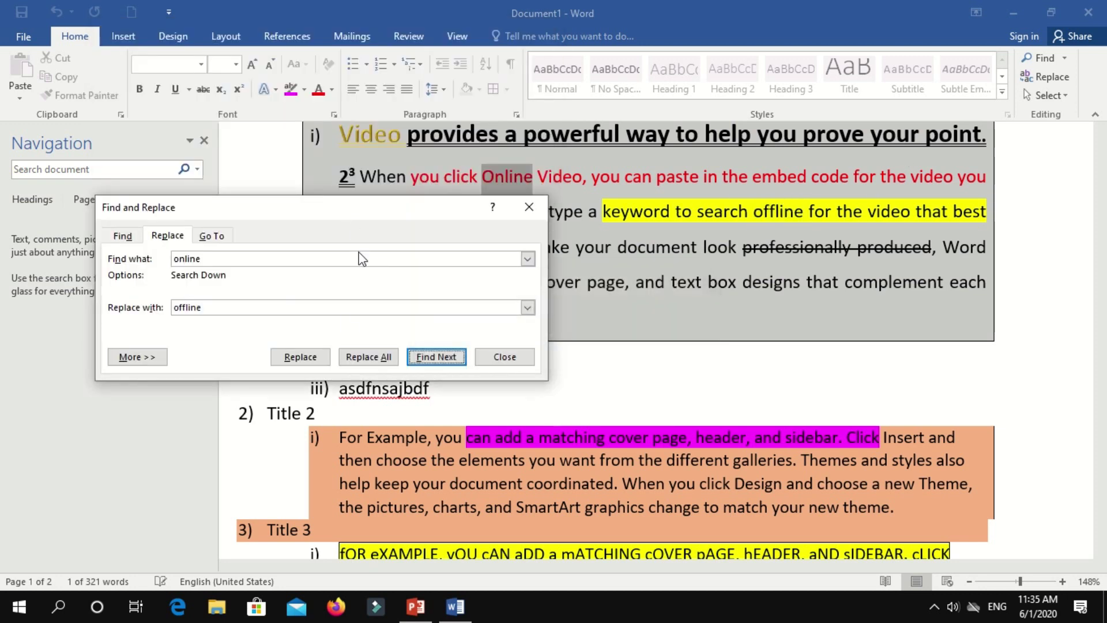
# Step: Replace all remaining occurrences of "online" with "offline" and close the find-and-replace dialog
pyautogui.click(368, 356)
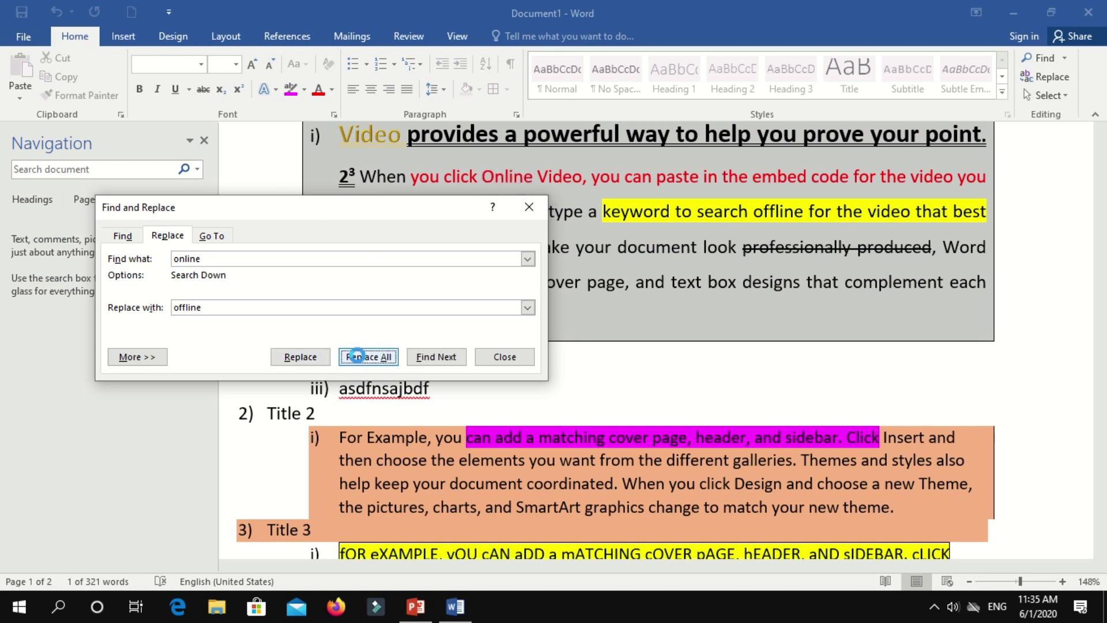
pyautogui.click(527, 354)
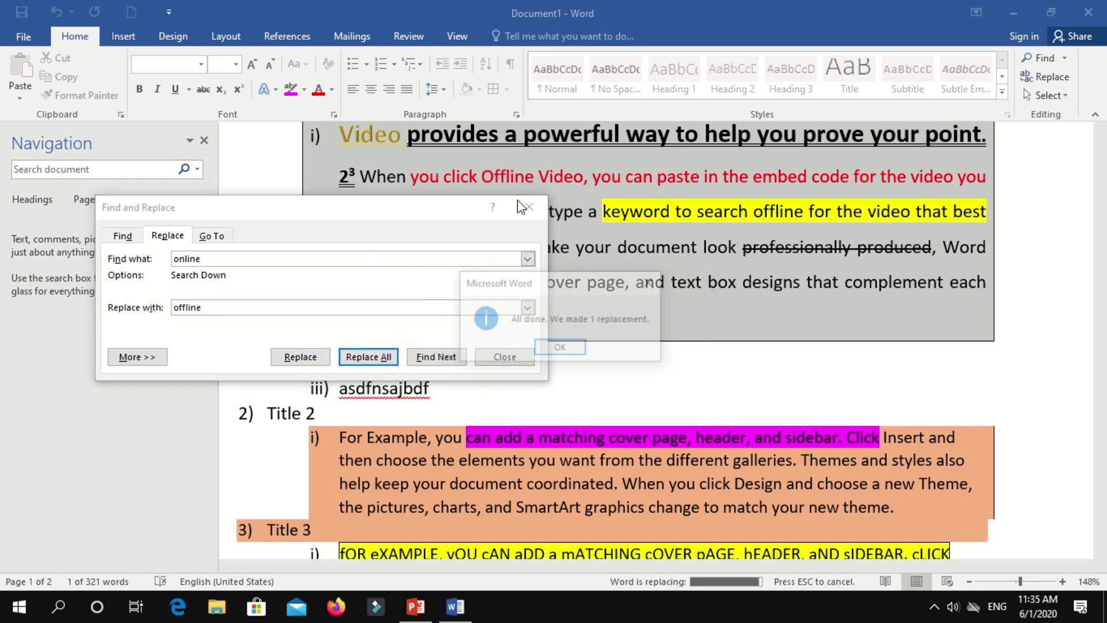
pyautogui.click(559, 349)
pyautogui.click(528, 207)
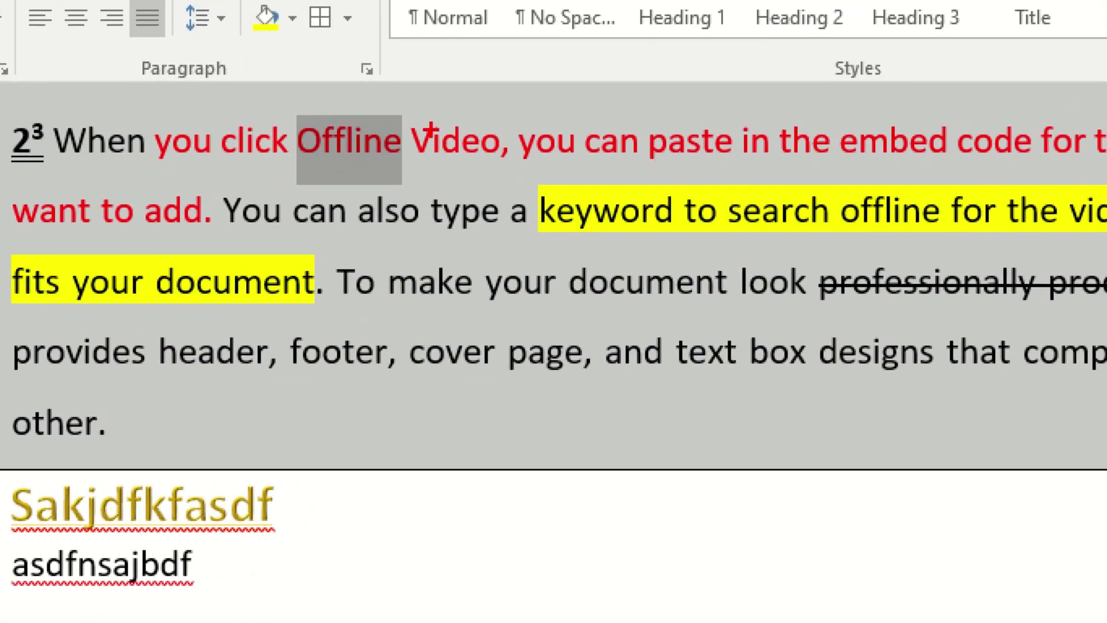
pyautogui.moveTo(821, 184); pyautogui.dragTo(930, 248)
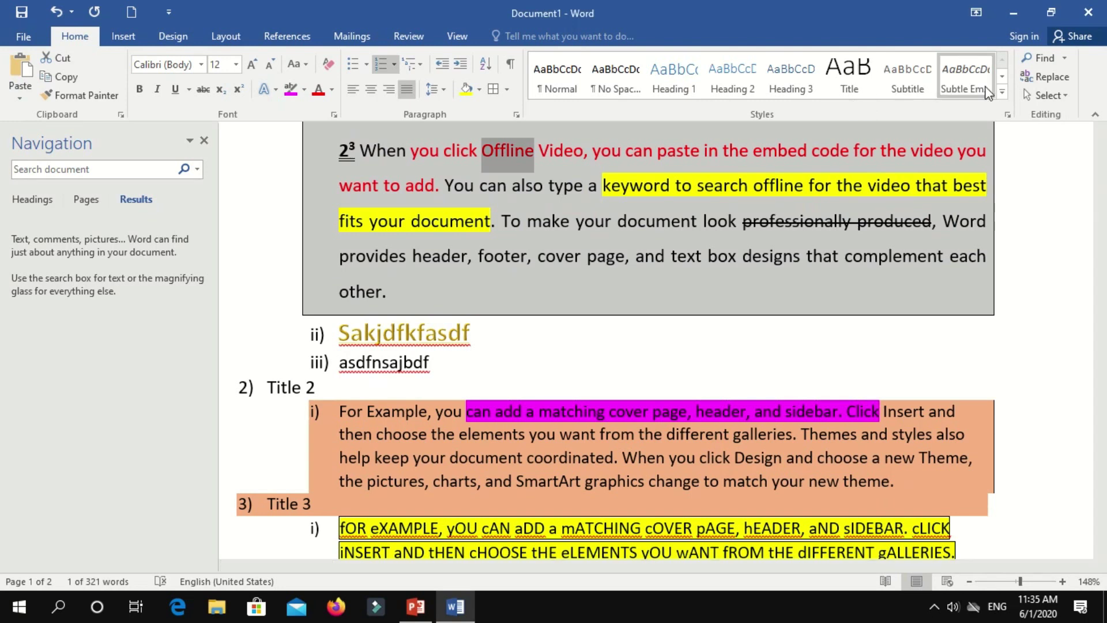